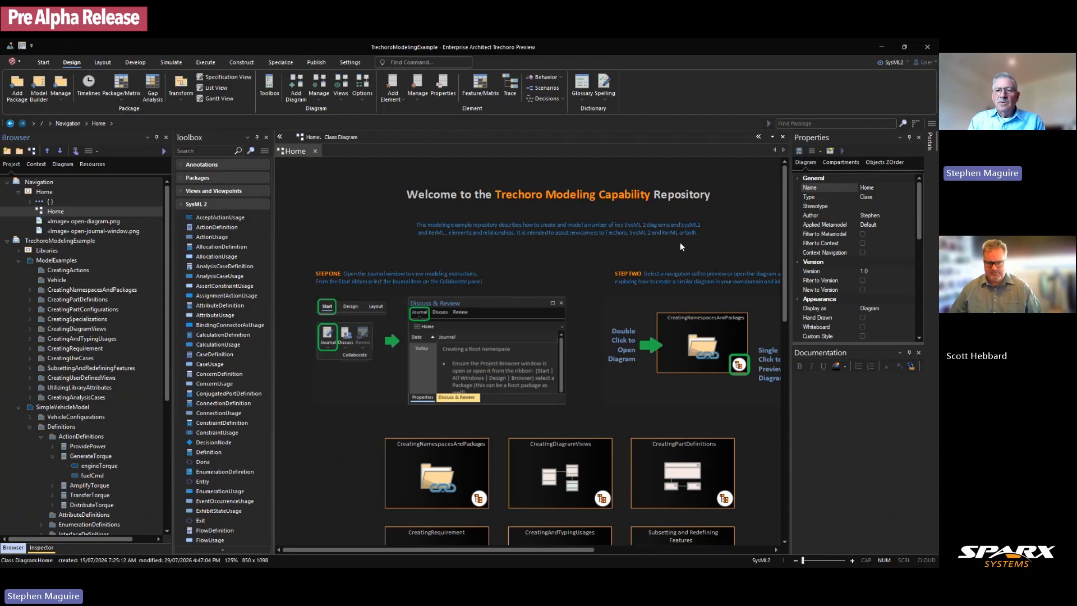
Step: Preview the CreatingPartDefinitions diagram from its navigation cell on the Home diagram, and close the preview
{"action": "left_click_drag", "start_coordinate": [783, 212], "coordinate": [786, 260]}
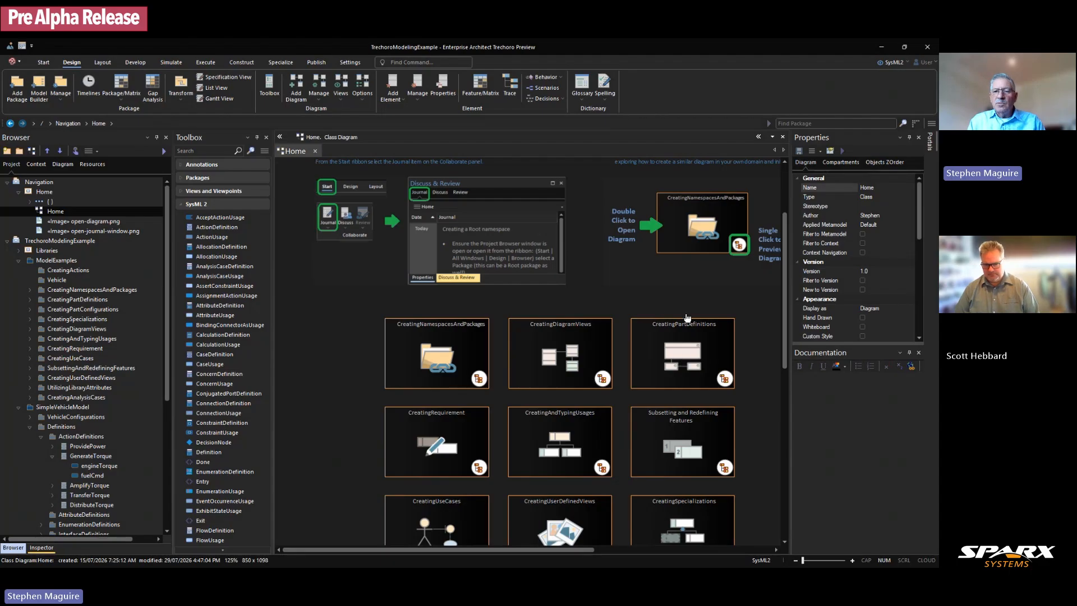
{"action": "left_click", "coordinate": [725, 379]}
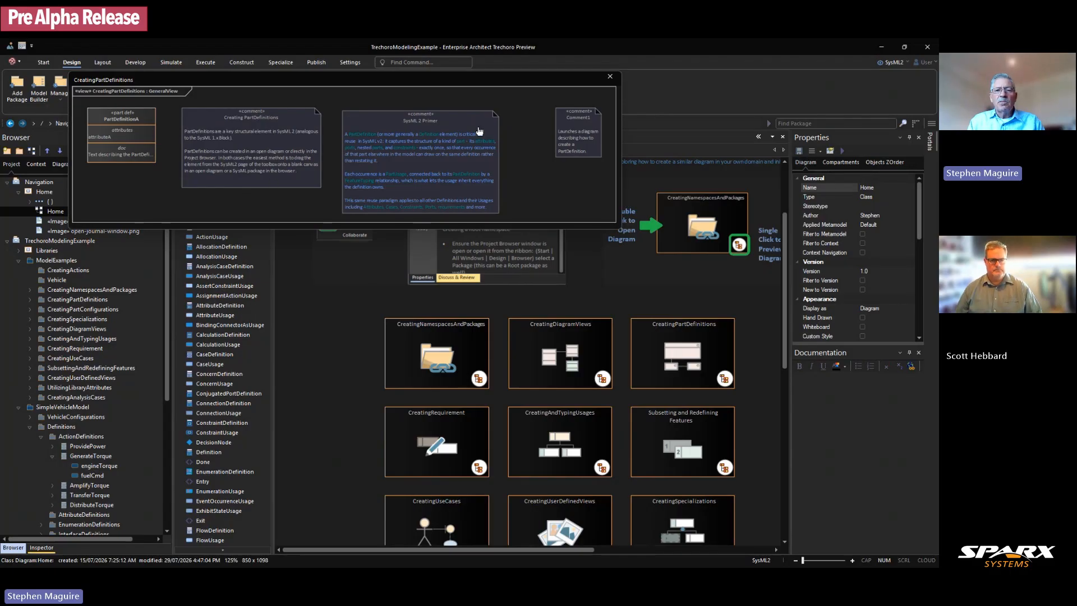
{"action": "left_click", "coordinate": [609, 77]}
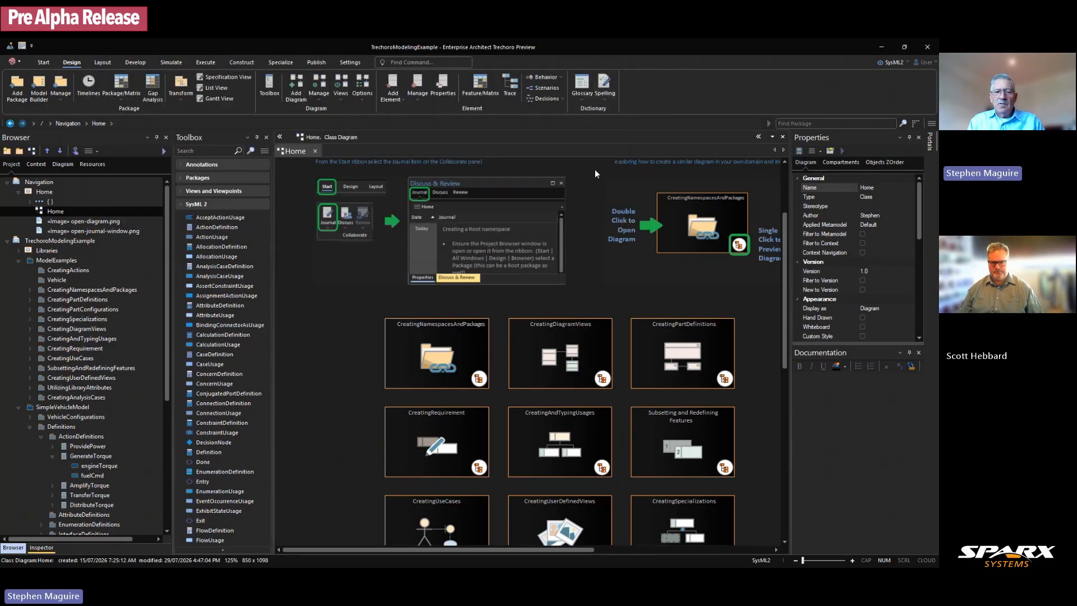
Step: Open the CreatingPartDefinitions diagram and display its journal entries
{"action": "double_click", "coordinate": [683, 365]}
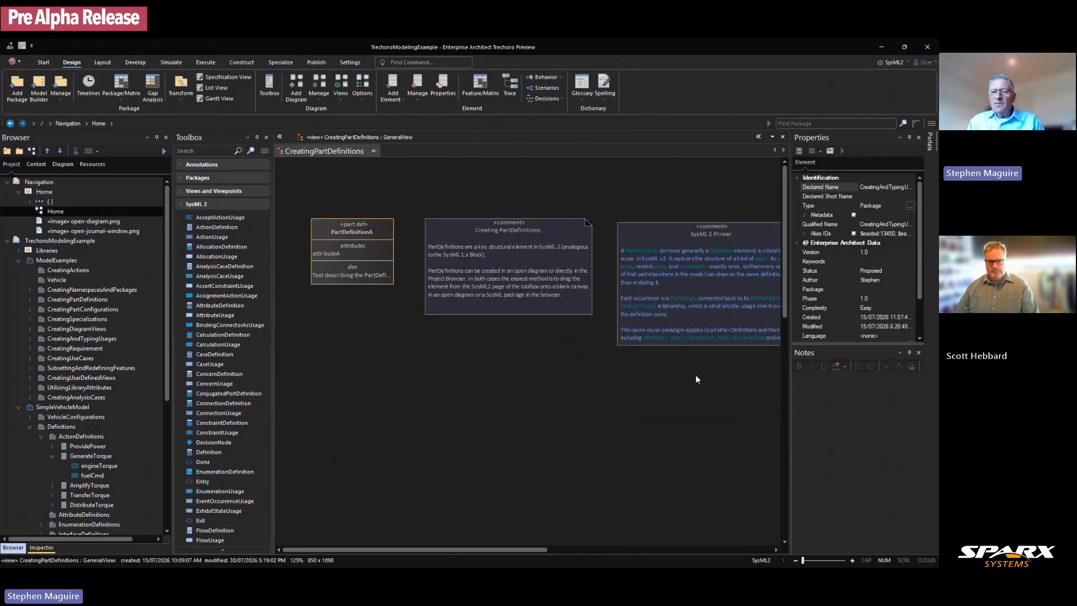
{"action": "left_click", "coordinate": [40, 62]}
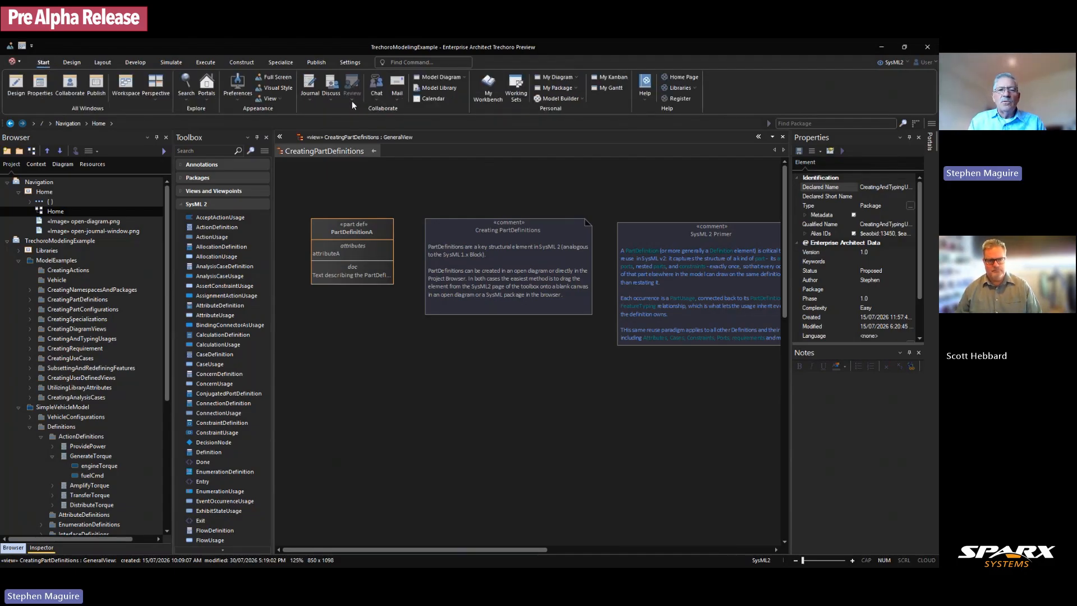
{"action": "left_click", "coordinate": [308, 101]}
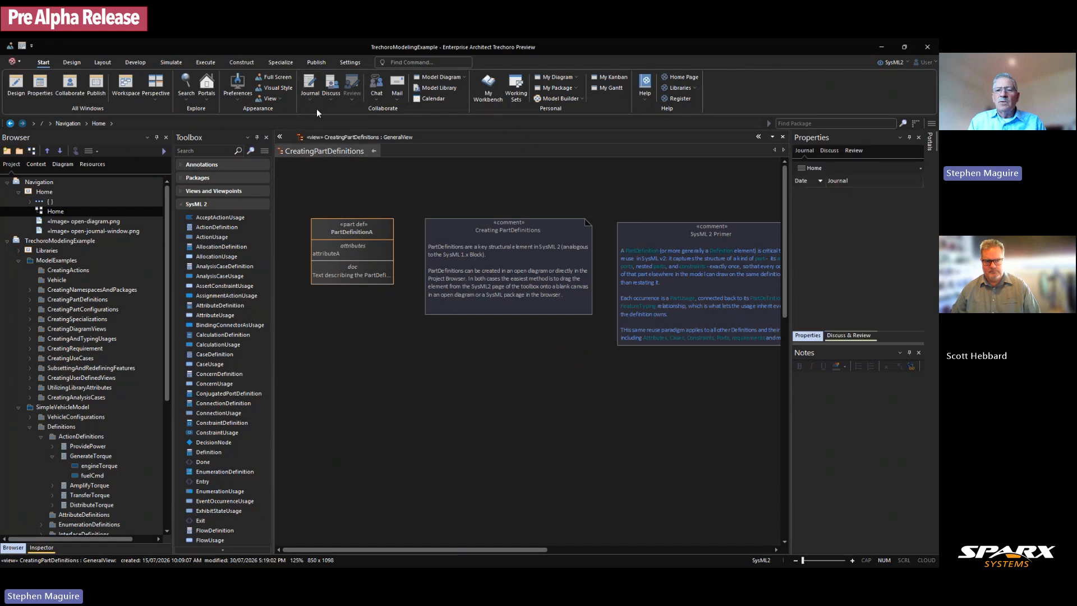
{"action": "left_click", "coordinate": [552, 389]}
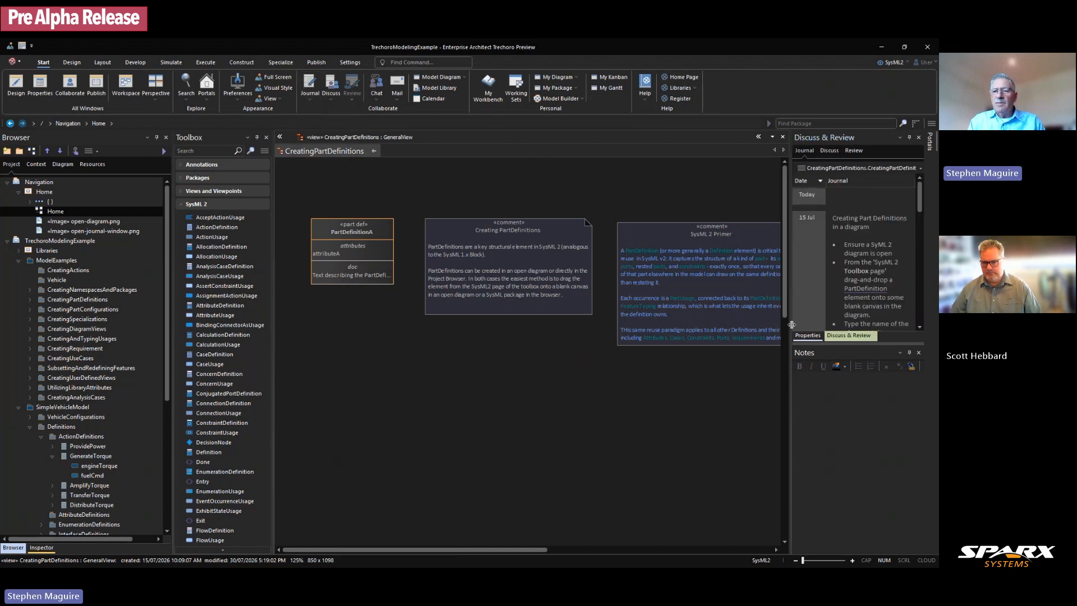
Step: Enlarge the Discuss & Review window in height and width to read the journal instructions for creating part definitions
{"action": "left_click_drag", "start_coordinate": [834, 345], "coordinate": [834, 439]}
{"action": "left_click_drag", "start_coordinate": [530, 549], "coordinate": [544, 548]}
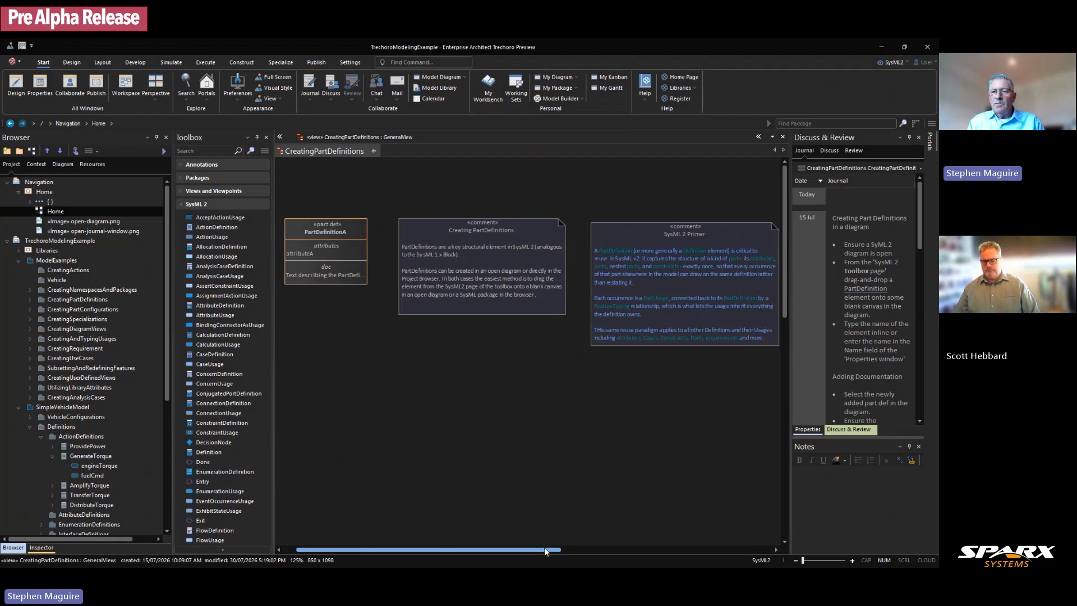
{"action": "left_click_drag", "start_coordinate": [789, 343], "coordinate": [706, 331]}
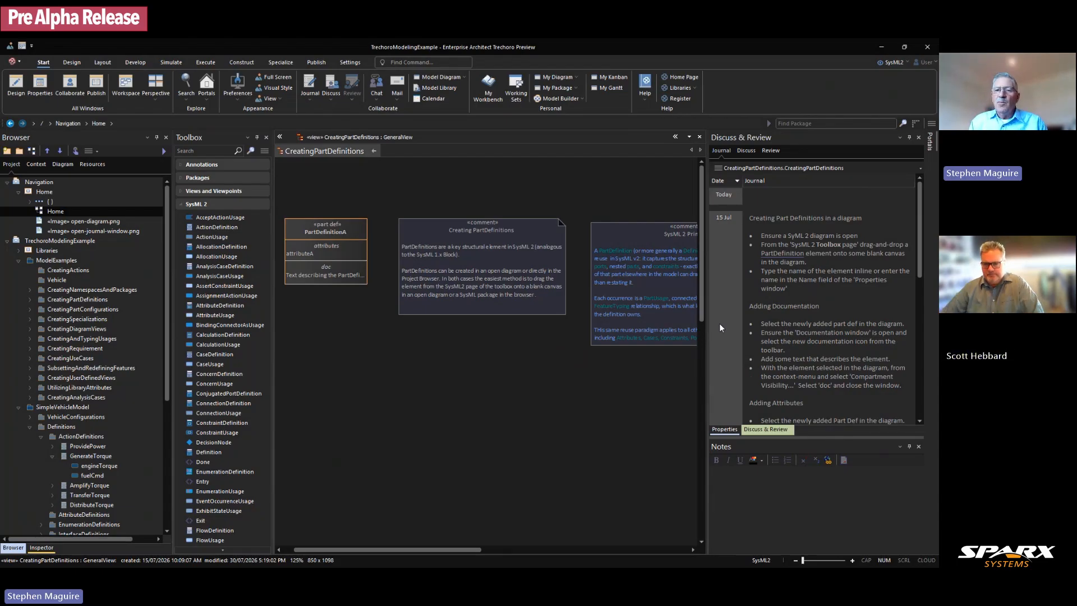
{"action": "mouse_move", "coordinate": [919, 205]}
{"action": "left_mouse_down"}
{"action": "mouse_move", "coordinate": [921, 231]}
{"action": "mouse_move", "coordinate": [921, 198]}
{"action": "left_mouse_up"}
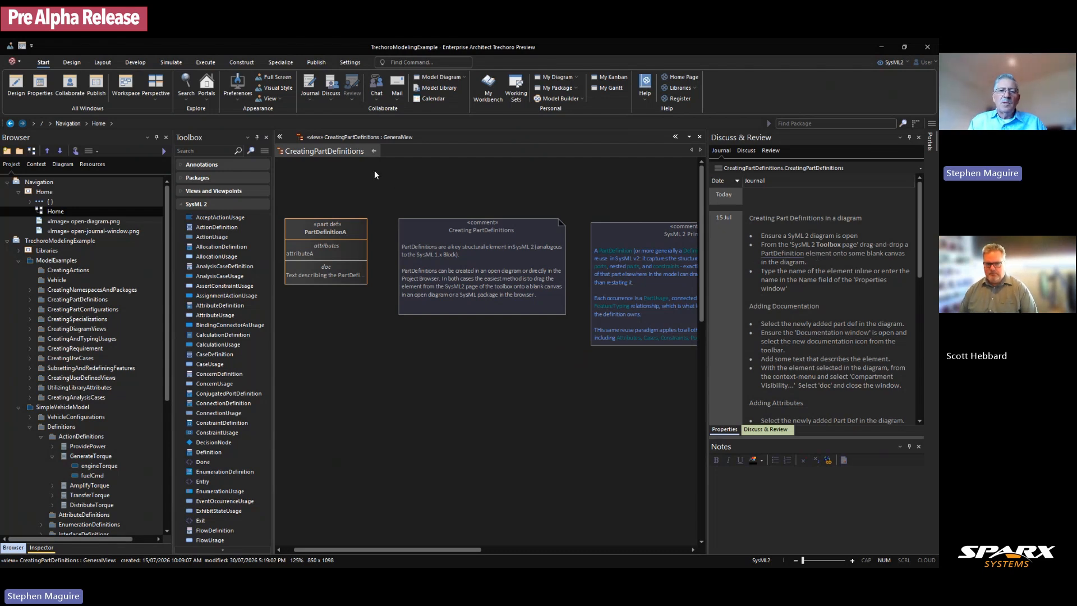
Step: Close the CreatingPartDefinitions diagram and open the Action providePower diagram from SimpleVehicleModel's ExampleDiagrams package
{"action": "left_click", "coordinate": [373, 152]}
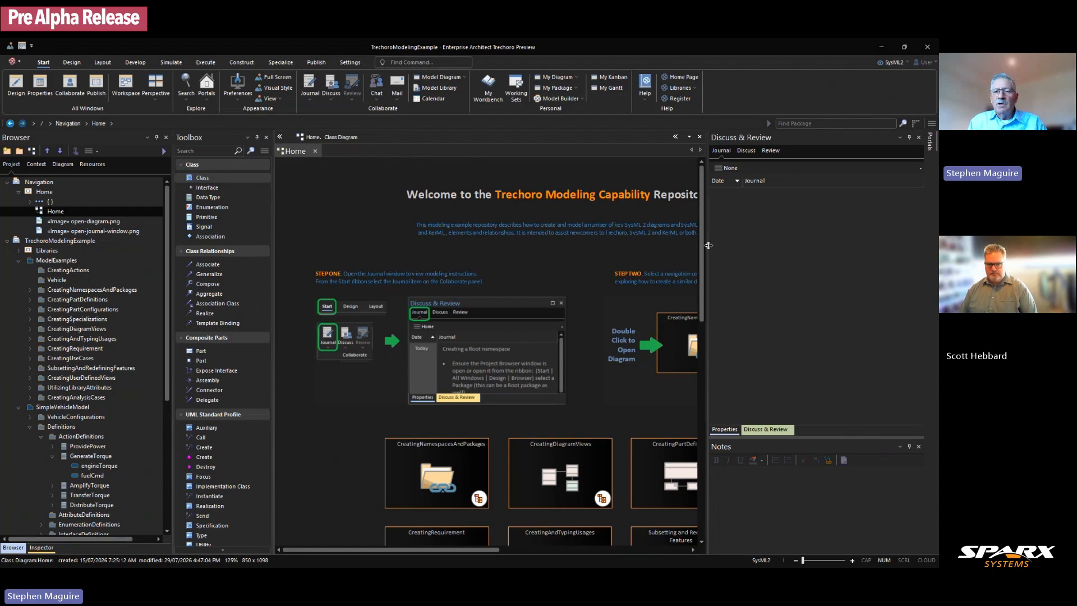
{"action": "left_click_drag", "start_coordinate": [709, 246], "coordinate": [785, 250]}
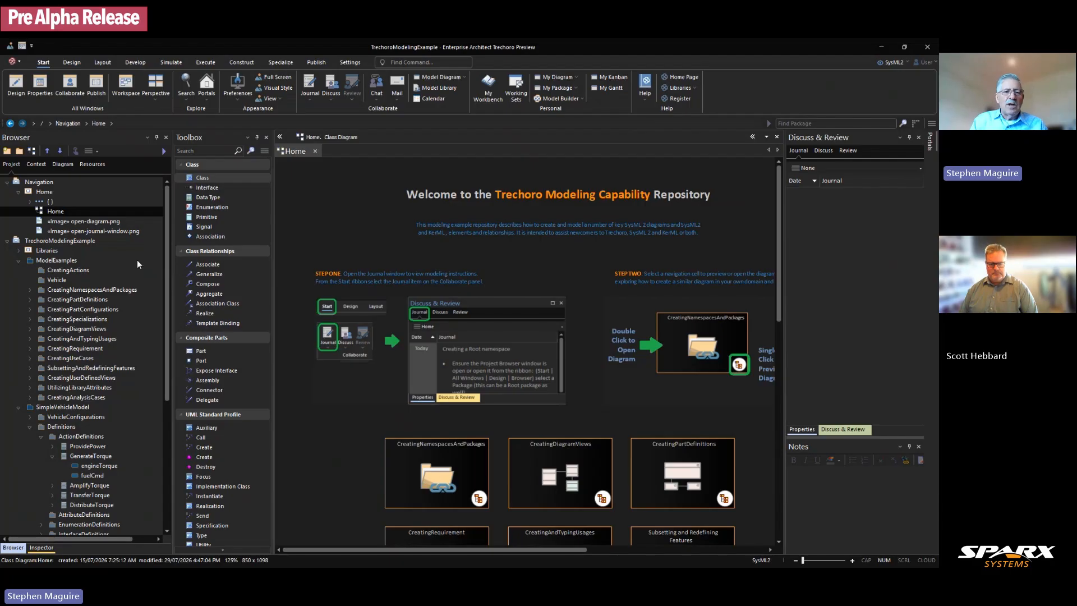
{"action": "left_click_drag", "start_coordinate": [167, 258], "coordinate": [174, 383]}
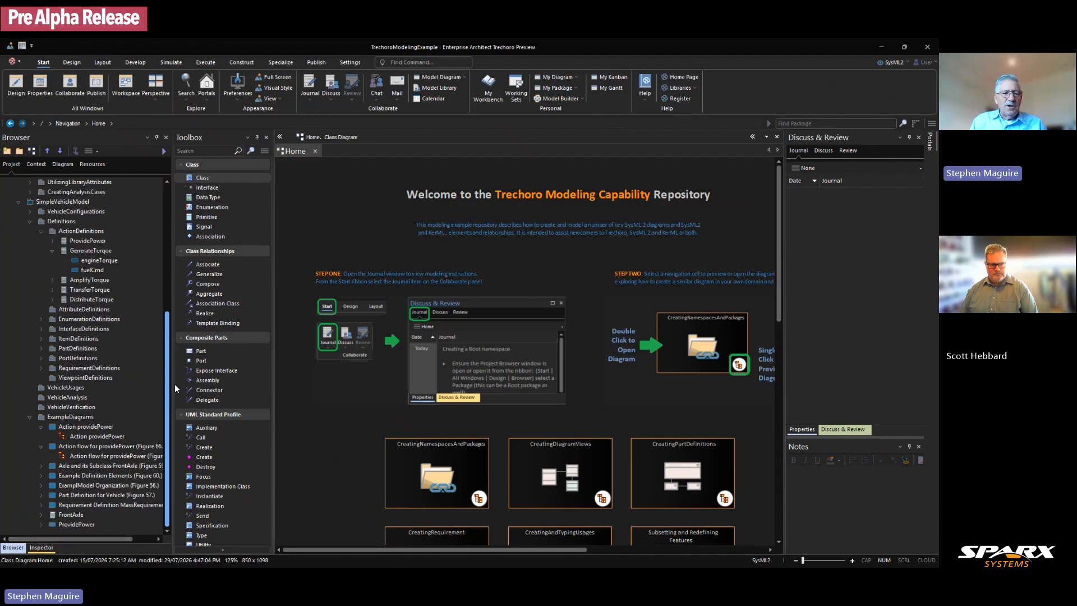
{"action": "double_click", "coordinate": [83, 436]}
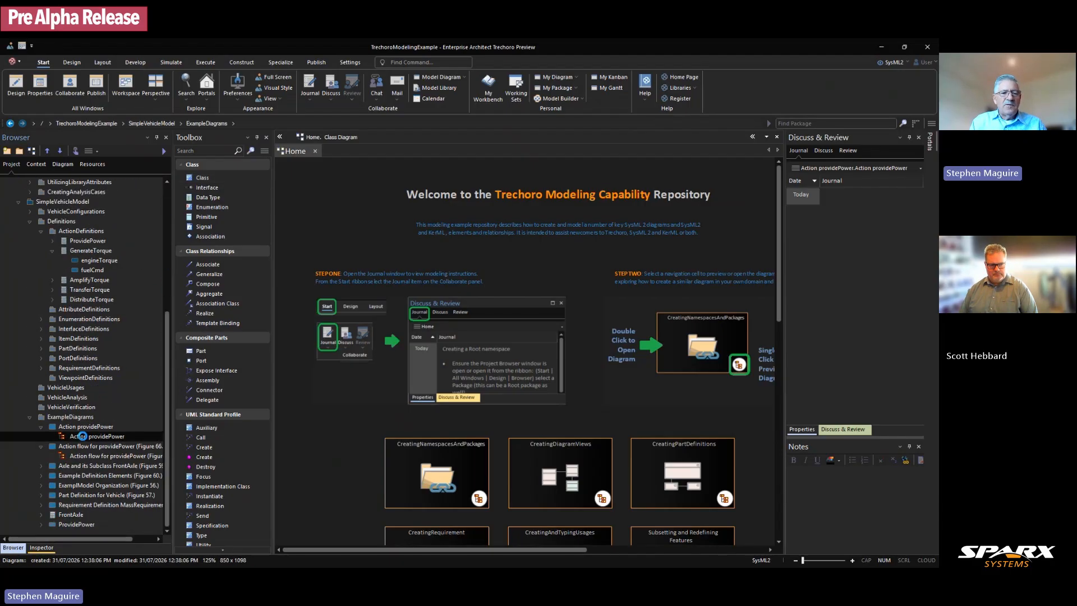
{"action": "left_click_drag", "start_coordinate": [333, 549], "coordinate": [399, 549]}
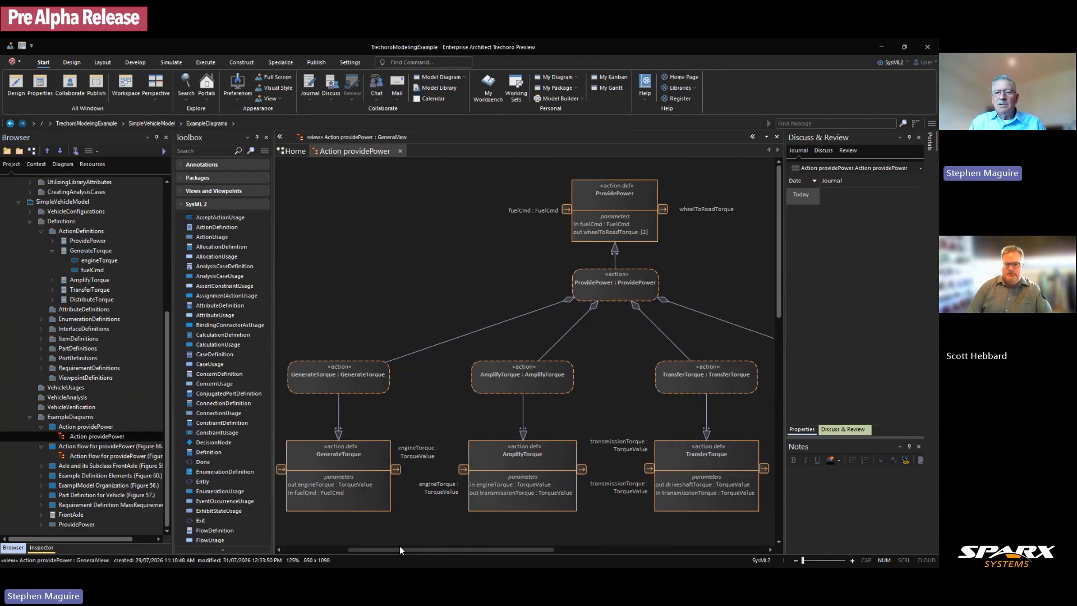
Step: Examine the ProvidePower action definition, the torque action definitions and the action usages by selecting each group in the diagram
{"action": "left_click", "coordinate": [613, 195]}
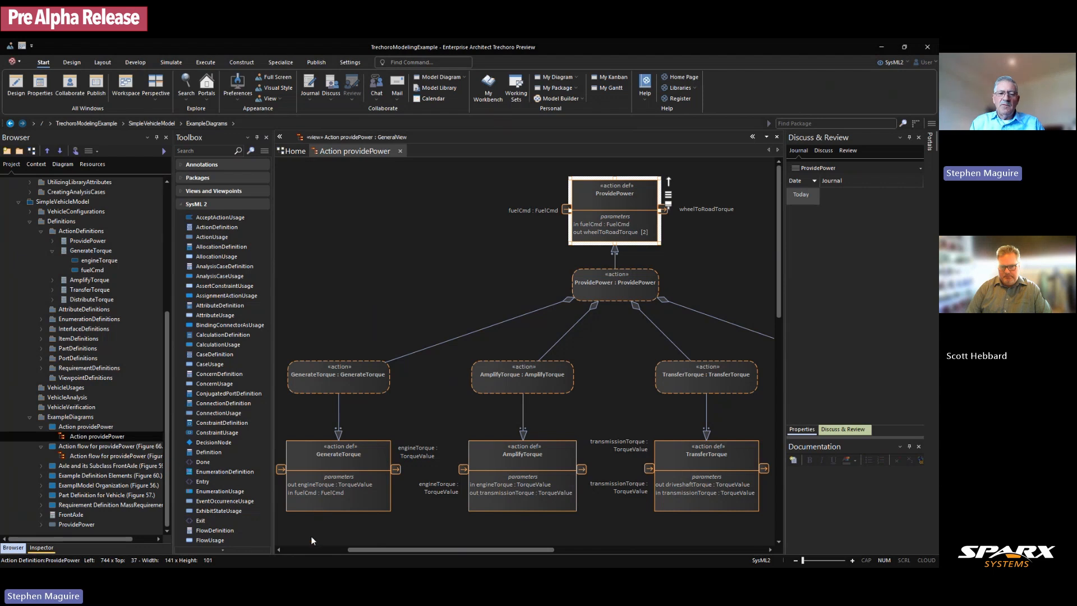
{"action": "left_click_drag", "start_coordinate": [318, 526], "coordinate": [757, 466]}
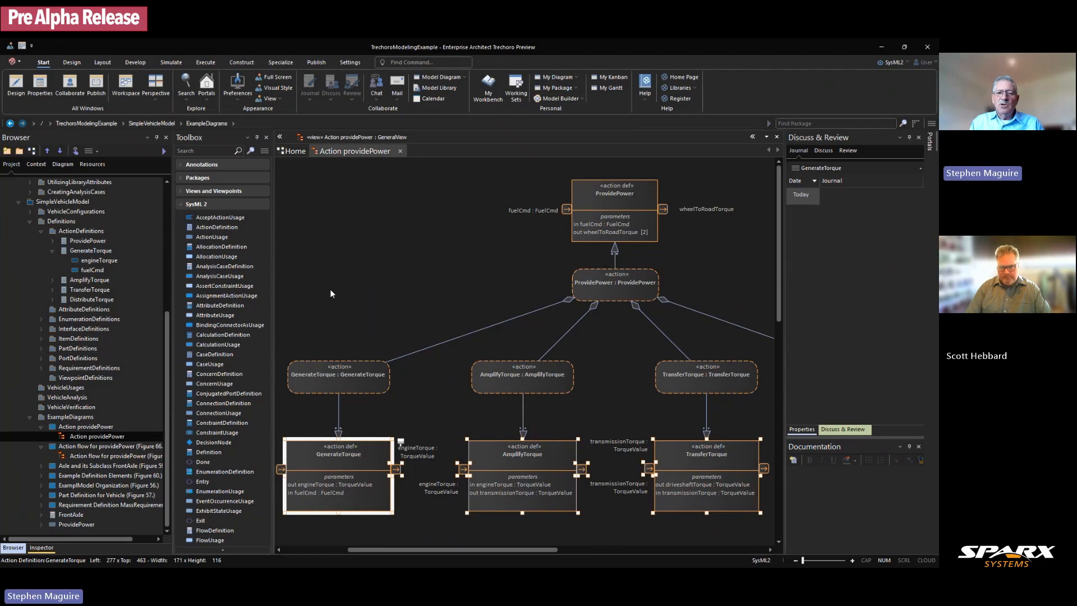
{"action": "left_click_drag", "start_coordinate": [330, 288], "coordinate": [722, 378]}
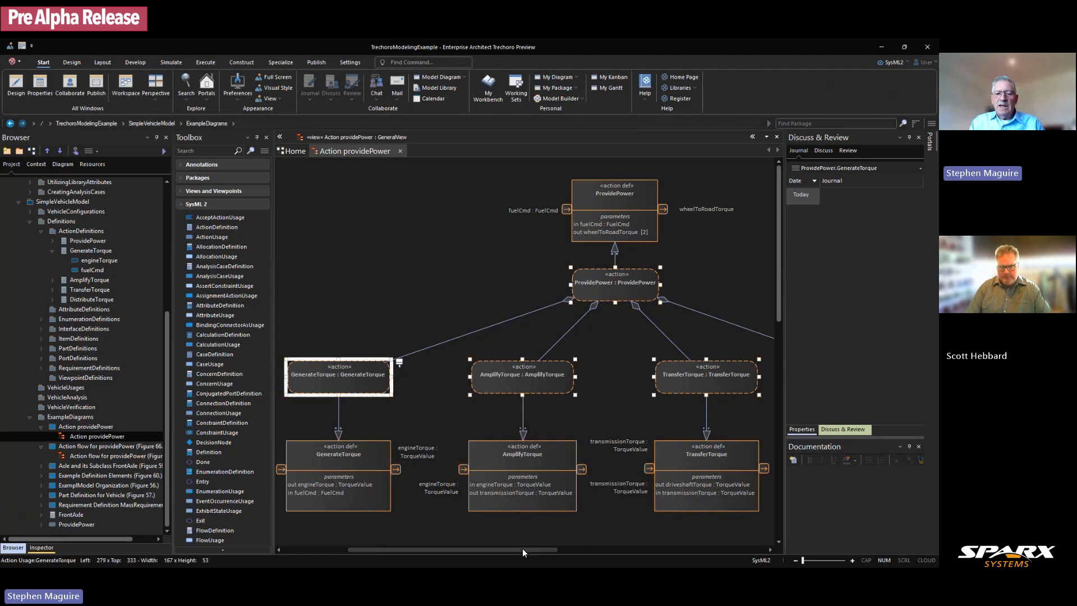
{"action": "mouse_move", "coordinate": [523, 547]}
{"action": "left_mouse_down"}
{"action": "mouse_move", "coordinate": [587, 549]}
{"action": "mouse_move", "coordinate": [524, 550]}
{"action": "left_mouse_up"}
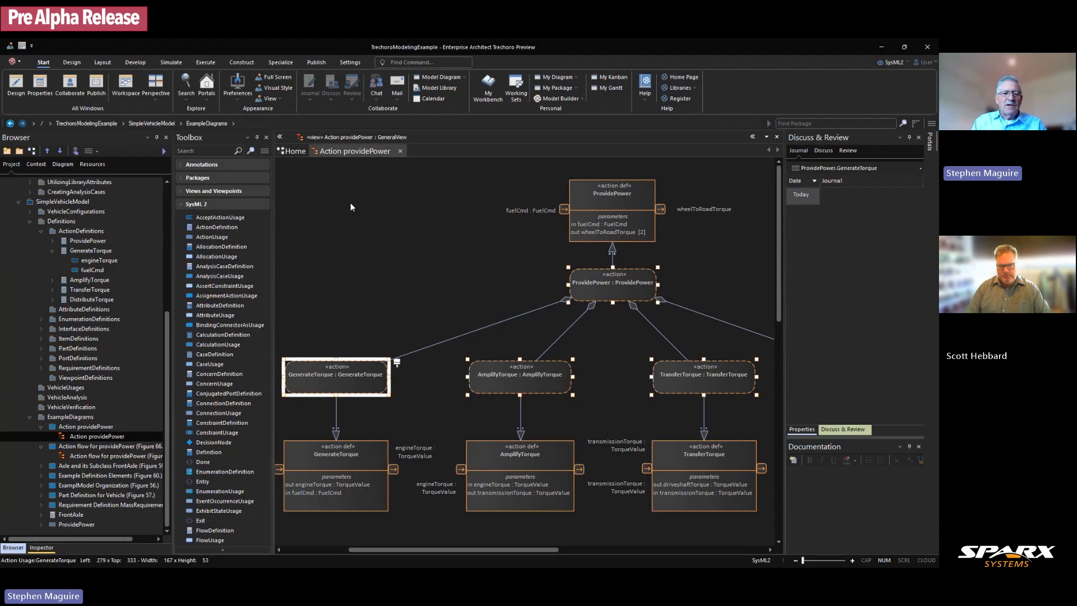
Step: Open the Action flow for providePower (Figure 66.) diagram and select the enclosing ProvidePower action
{"action": "double_click", "coordinate": [107, 458]}
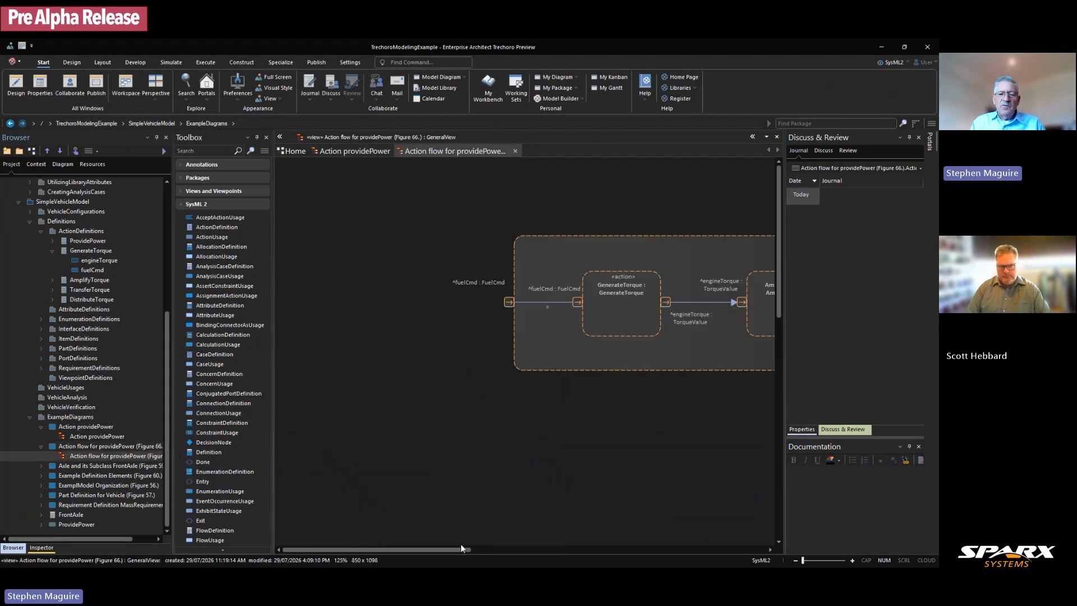
{"action": "left_click_drag", "start_coordinate": [461, 548], "coordinate": [549, 548]}
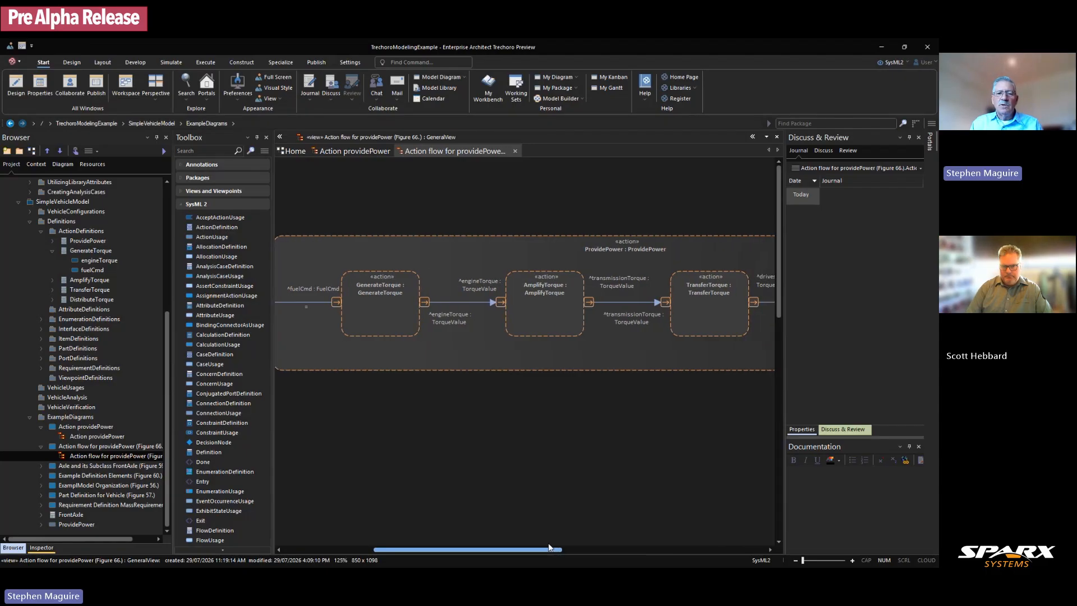
{"action": "left_click_drag", "start_coordinate": [549, 548], "coordinate": [540, 547]}
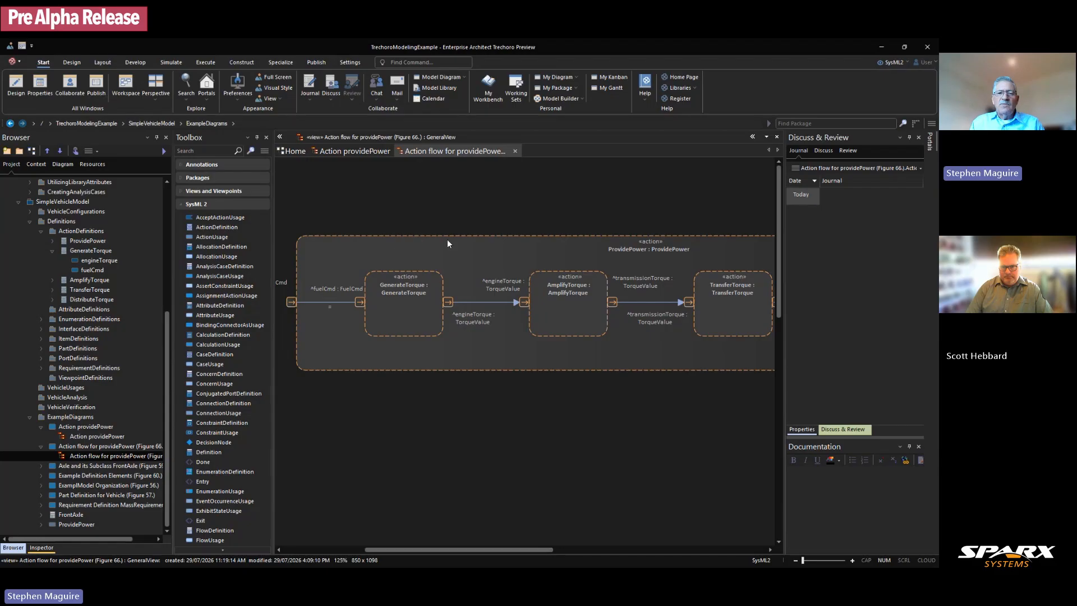
{"action": "left_click", "coordinate": [482, 246]}
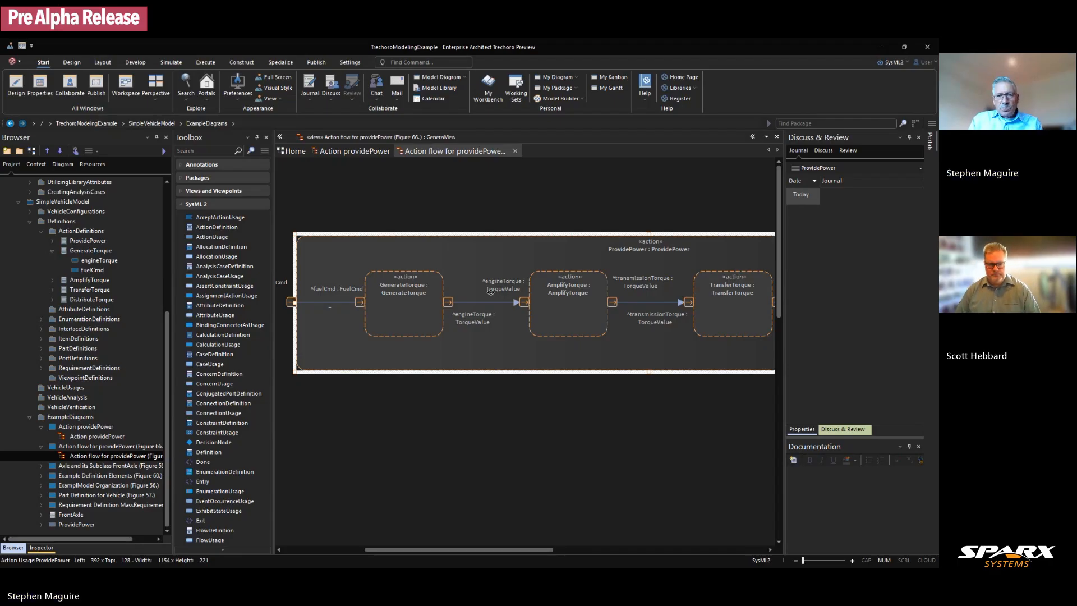
Step: Inspect the properties of the ProvidePower–GenerateTorque connector and the connector typing ProvidePower in the Action providePower diagram
{"action": "left_click", "coordinate": [355, 151]}
{"action": "left_click", "coordinate": [472, 330]}
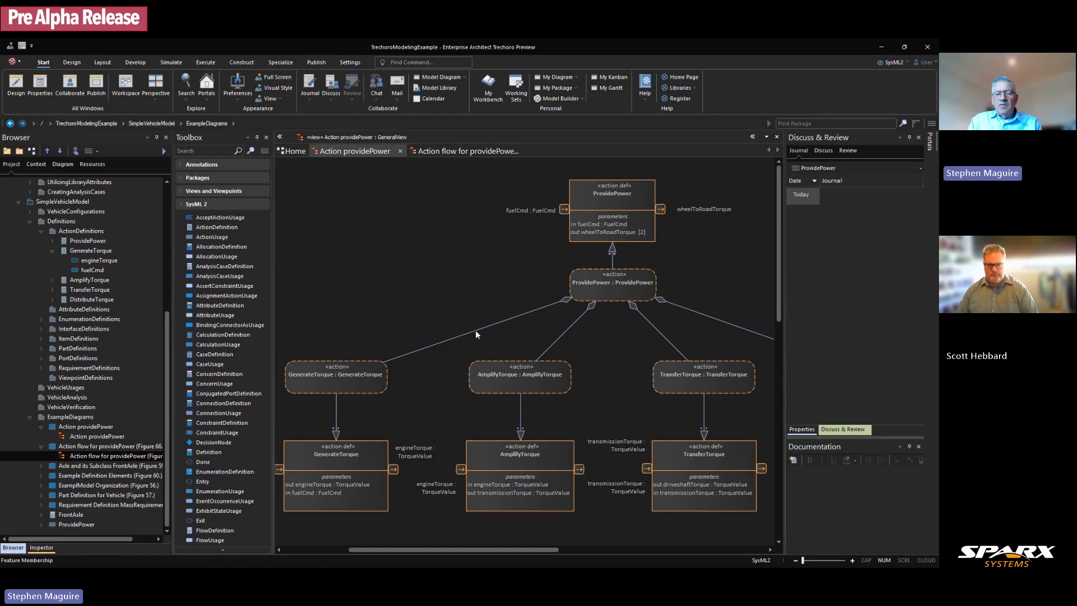
{"action": "left_click", "coordinate": [801, 430]}
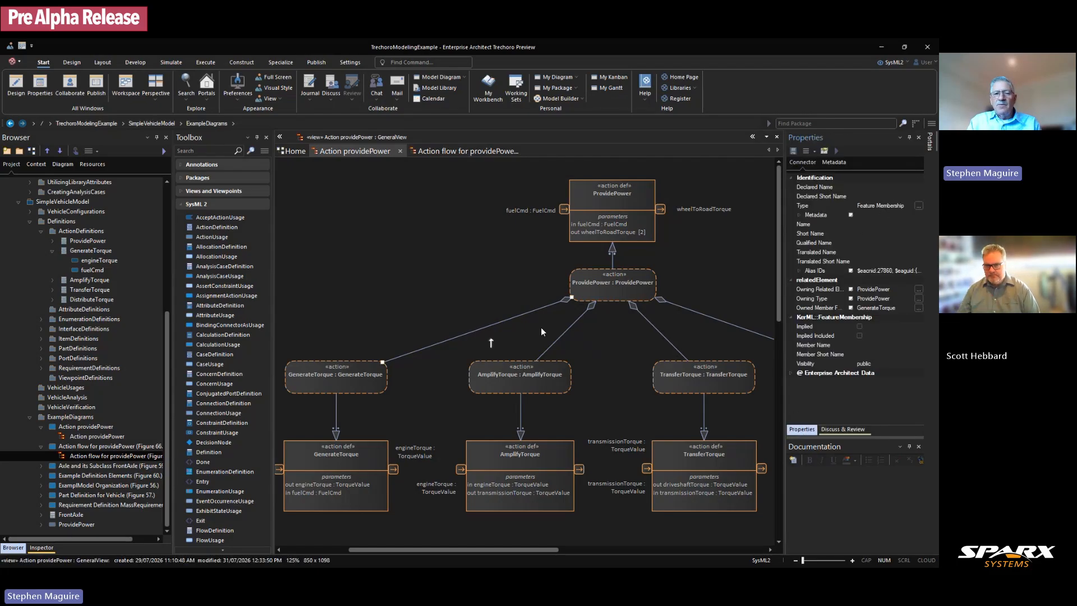
{"action": "left_click", "coordinate": [613, 258]}
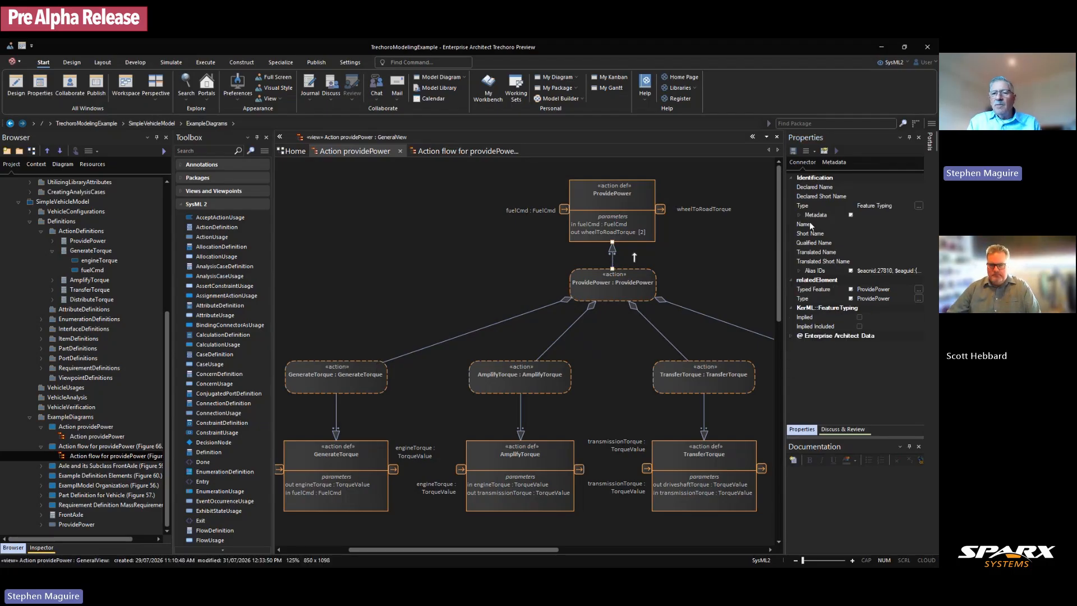
Step: Return to the Action flow for providePower diagram and inspect the ProvidePower, GenerateTorque and AmplifyTorque action usages
{"action": "left_click", "coordinate": [470, 151]}
{"action": "left_click", "coordinate": [470, 242]}
{"action": "left_click", "coordinate": [437, 213]}
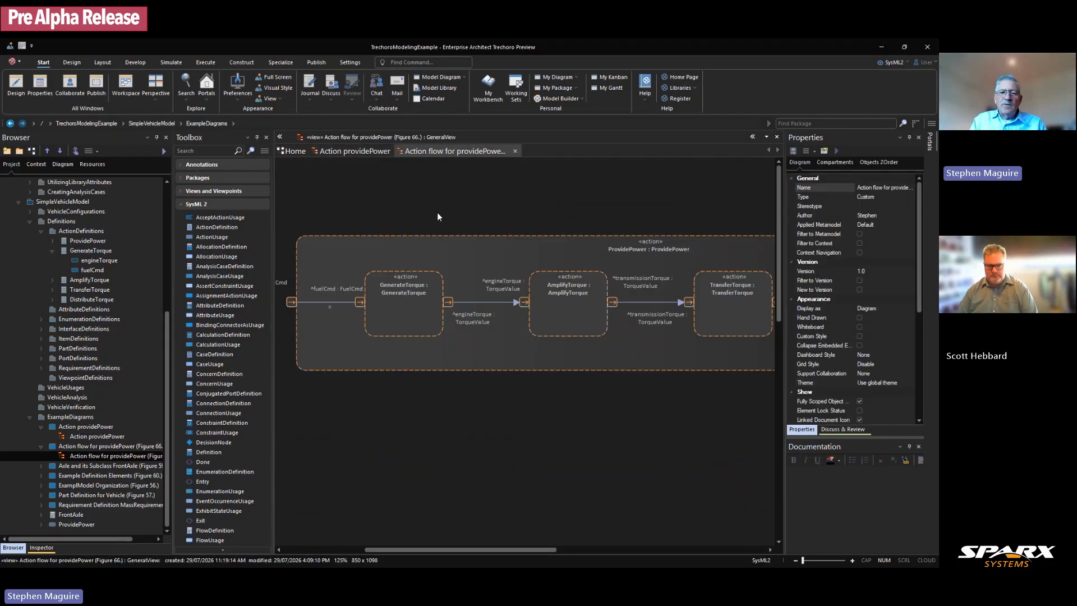
{"action": "left_click", "coordinate": [427, 284]}
{"action": "left_click", "coordinate": [422, 305]}
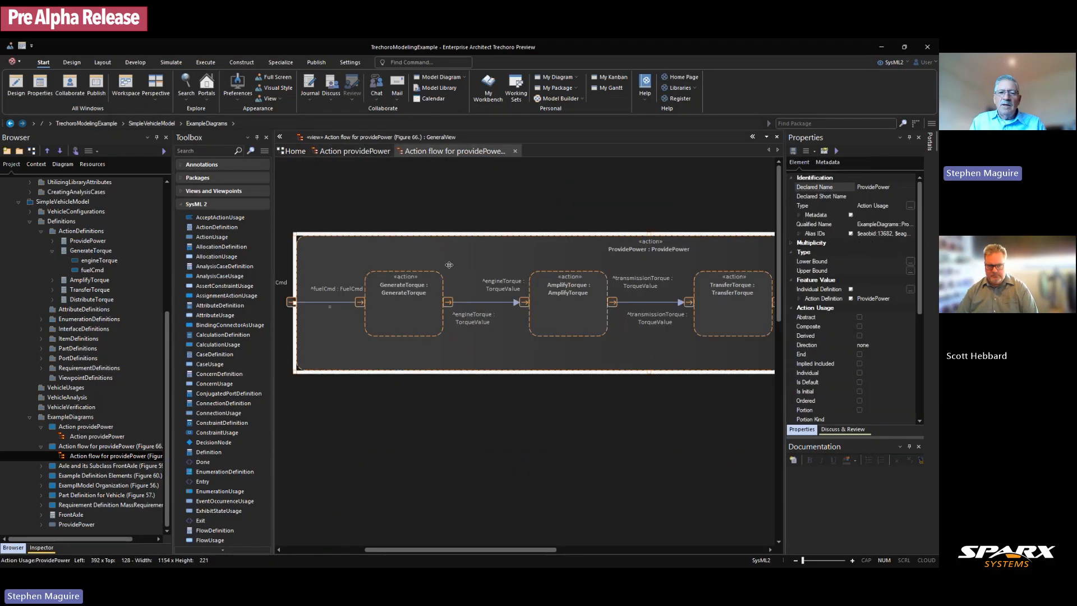
{"action": "left_click", "coordinate": [423, 304]}
{"action": "left_click", "coordinate": [561, 302]}
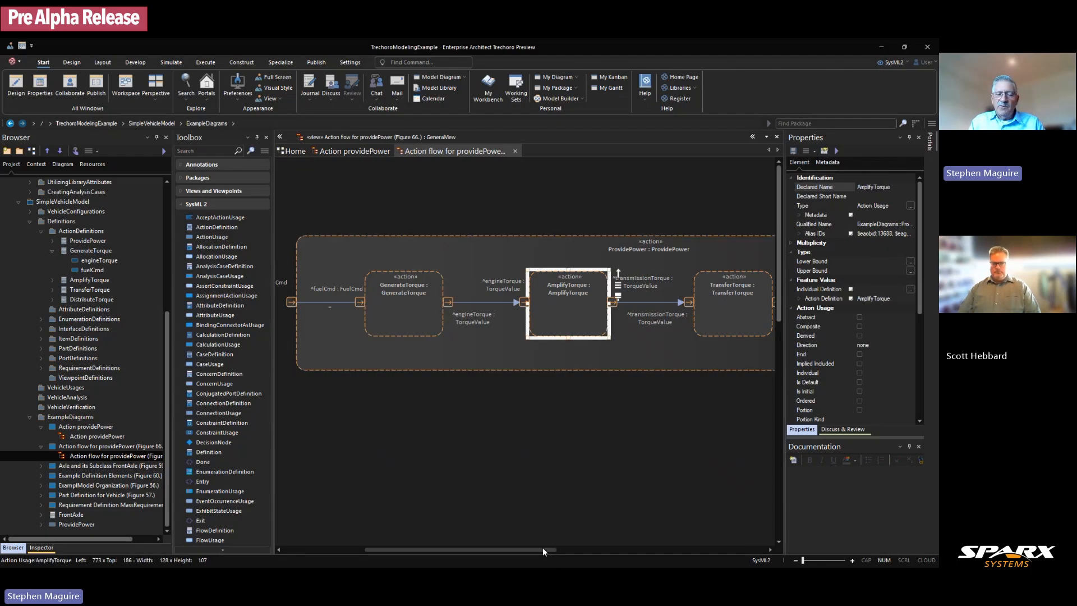
Step: Inspect the properties of the flow connecting GenerateTorque to AmplifyTorque
{"action": "left_click_drag", "start_coordinate": [543, 553], "coordinate": [460, 549]}
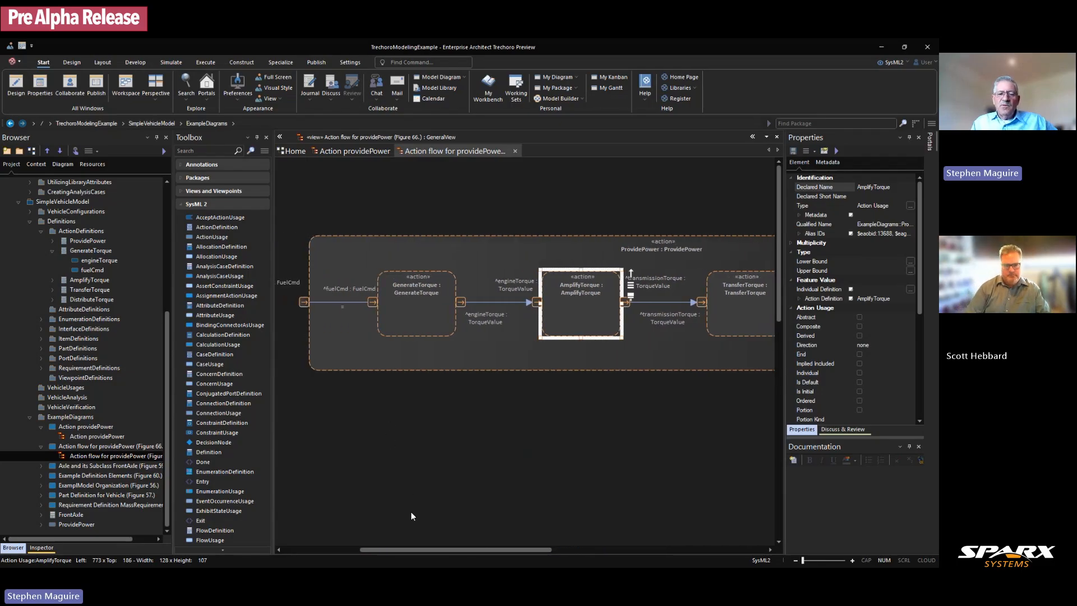
{"action": "mouse_move", "coordinate": [423, 546]}
{"action": "left_mouse_down"}
{"action": "mouse_move", "coordinate": [445, 547]}
{"action": "mouse_move", "coordinate": [429, 547]}
{"action": "left_mouse_up"}
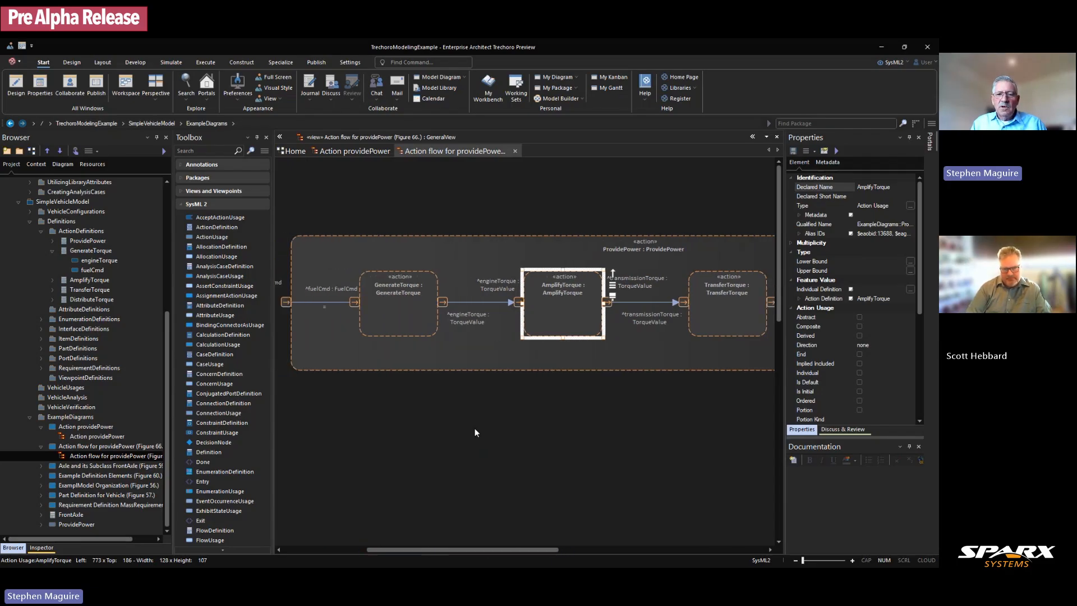
{"action": "left_click", "coordinate": [479, 301]}
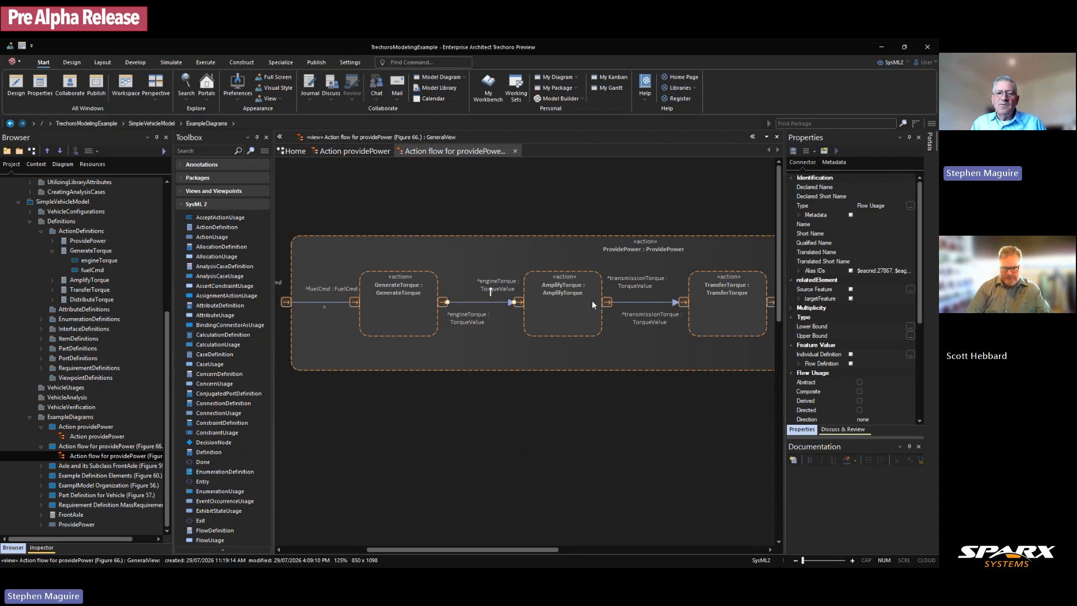
Step: Review the action flow through to DistributeTorque, and inspect the fuelCmd connector between ProvidePower and GenerateTorque
{"action": "left_click_drag", "start_coordinate": [537, 547], "coordinate": [654, 538]}
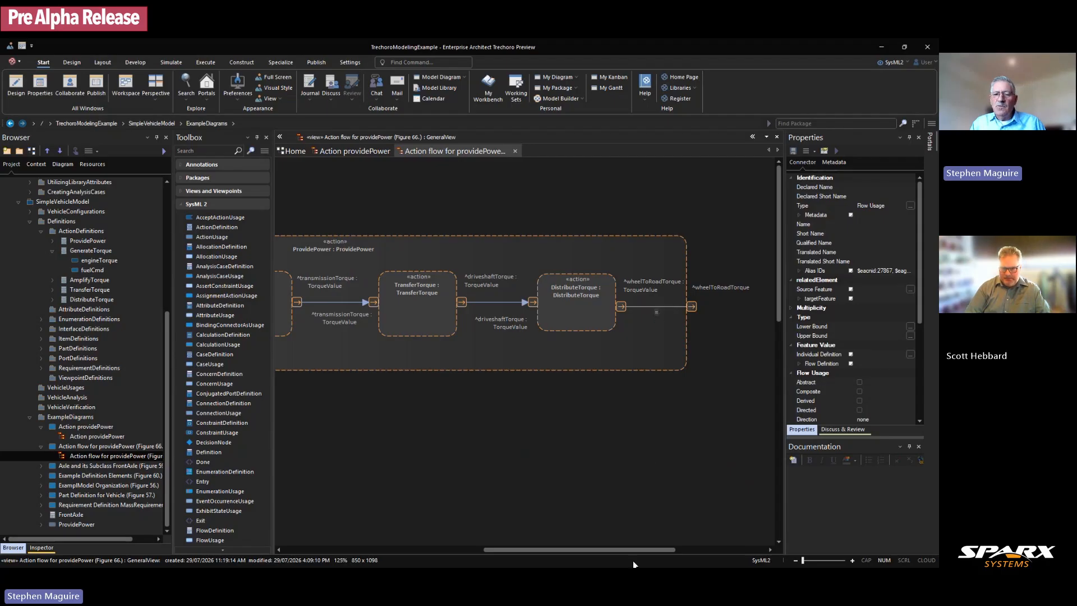
{"action": "left_click_drag", "start_coordinate": [628, 550], "coordinate": [483, 540]}
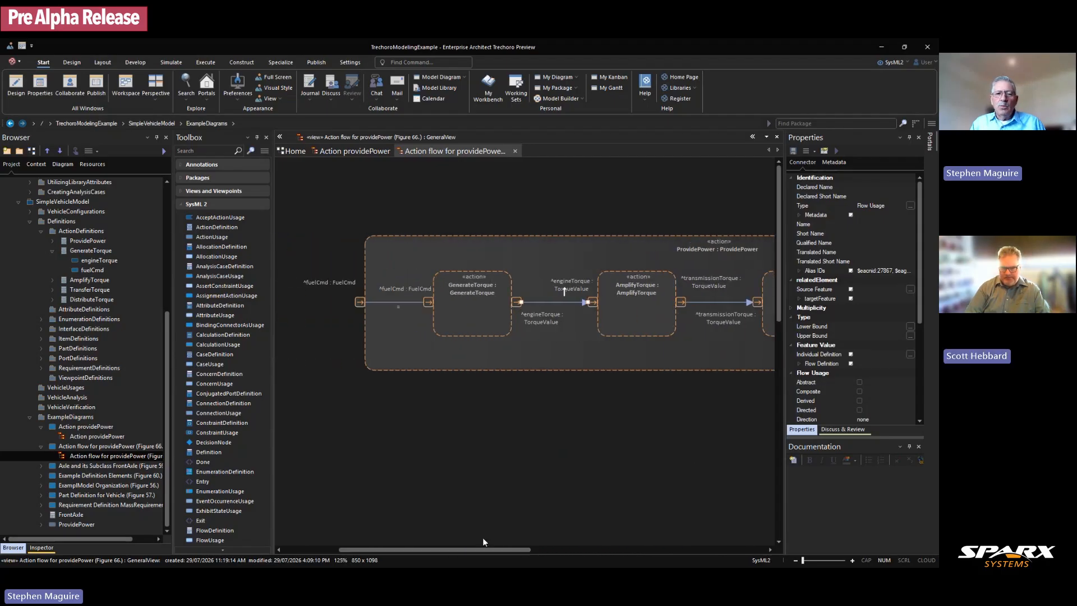
{"action": "left_click", "coordinate": [411, 302]}
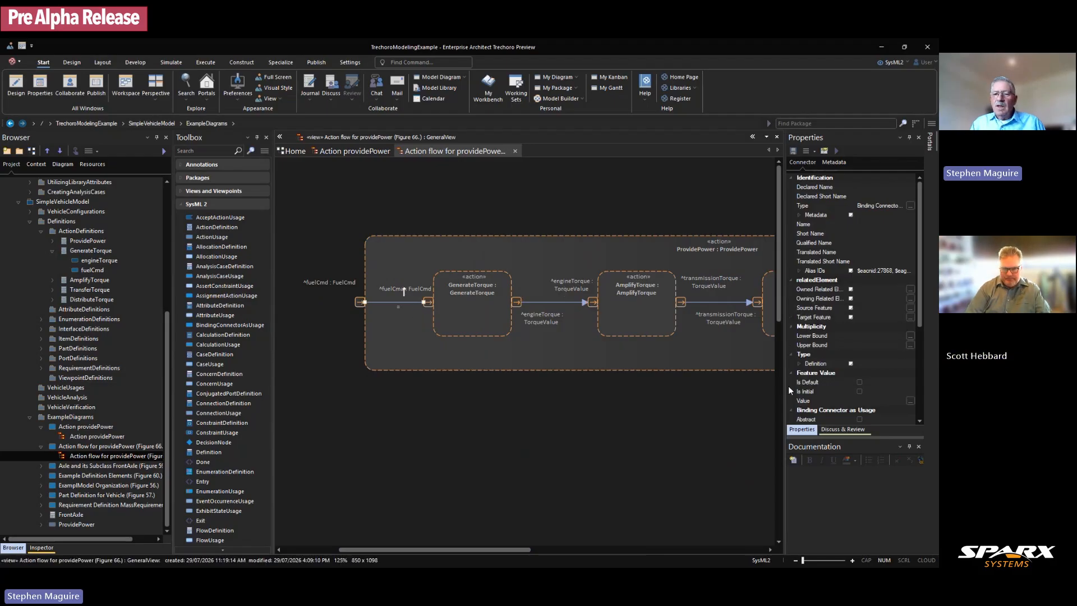
Step: Review the remainder of the action flow from AmplifyTorque through TransferTorque to the driveshaftTorque flow
{"action": "left_click_drag", "start_coordinate": [520, 549], "coordinate": [529, 550]}
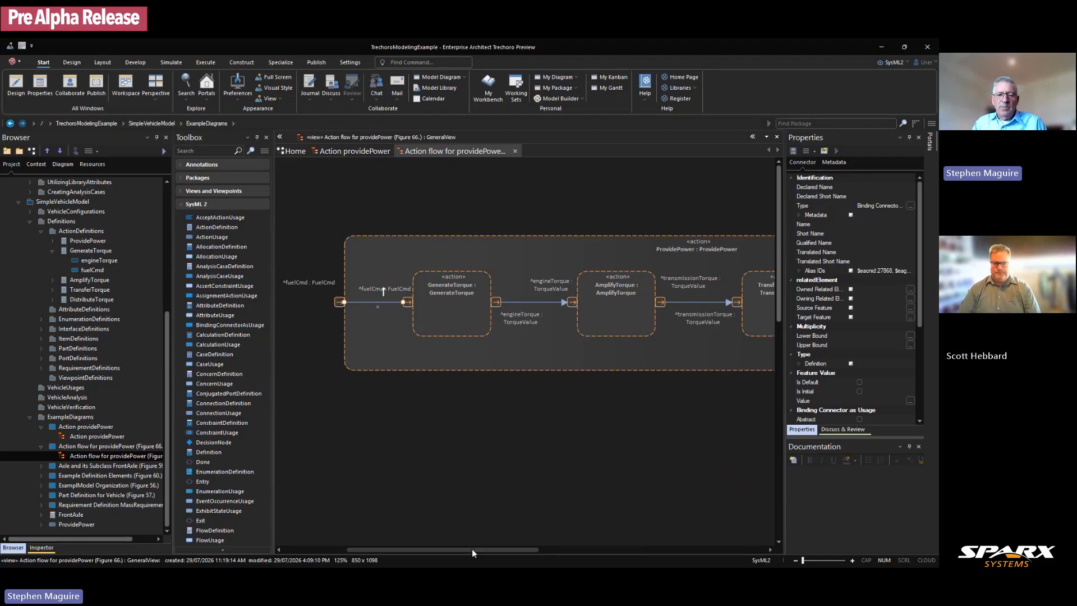
{"action": "left_click_drag", "start_coordinate": [472, 549], "coordinate": [523, 549]}
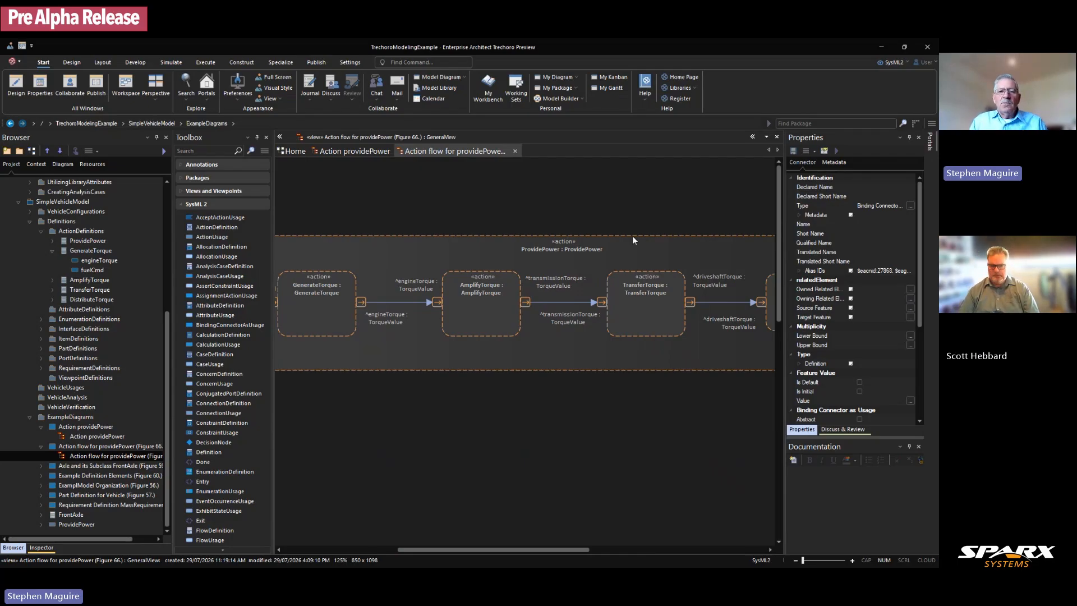
{"action": "left_click_drag", "start_coordinate": [547, 552], "coordinate": [523, 549]}
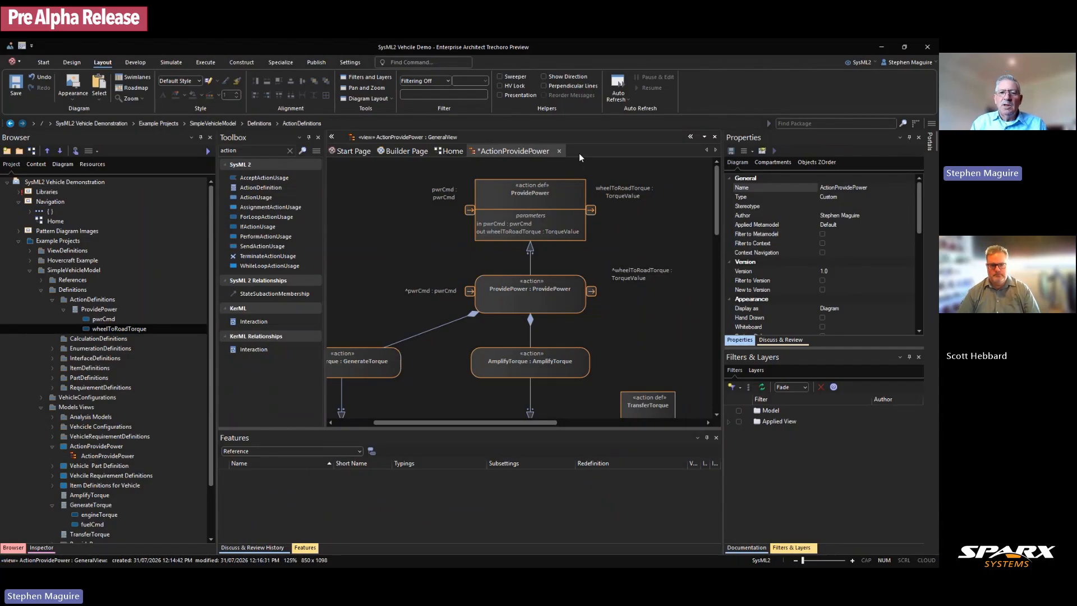
Step: In the SysML2 Vehicle Demo model's ActionProvidePower diagram, move the TransferTorque action definition into line with the AmplifyTorque definition
{"action": "left_click_drag", "start_coordinate": [717, 200], "coordinate": [721, 226]}
{"action": "left_click_drag", "start_coordinate": [656, 335], "coordinate": [673, 366]}
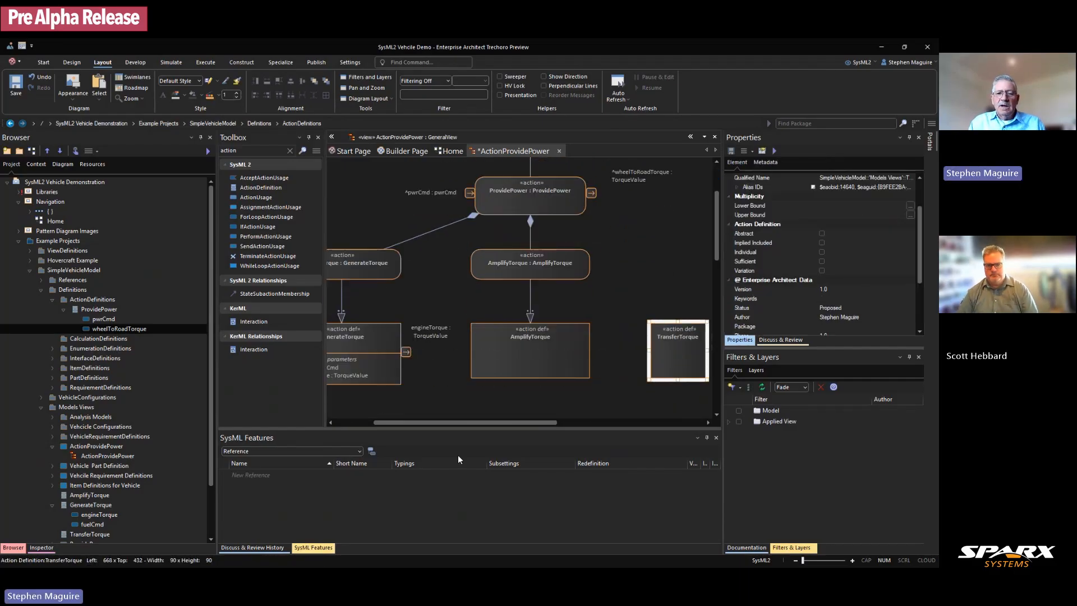
Step: Review the ActionProvidePower hierarchy and inspect the pwrCmd item usage on the ProvidePower action definition
{"action": "left_click_drag", "start_coordinate": [466, 421], "coordinate": [435, 422]}
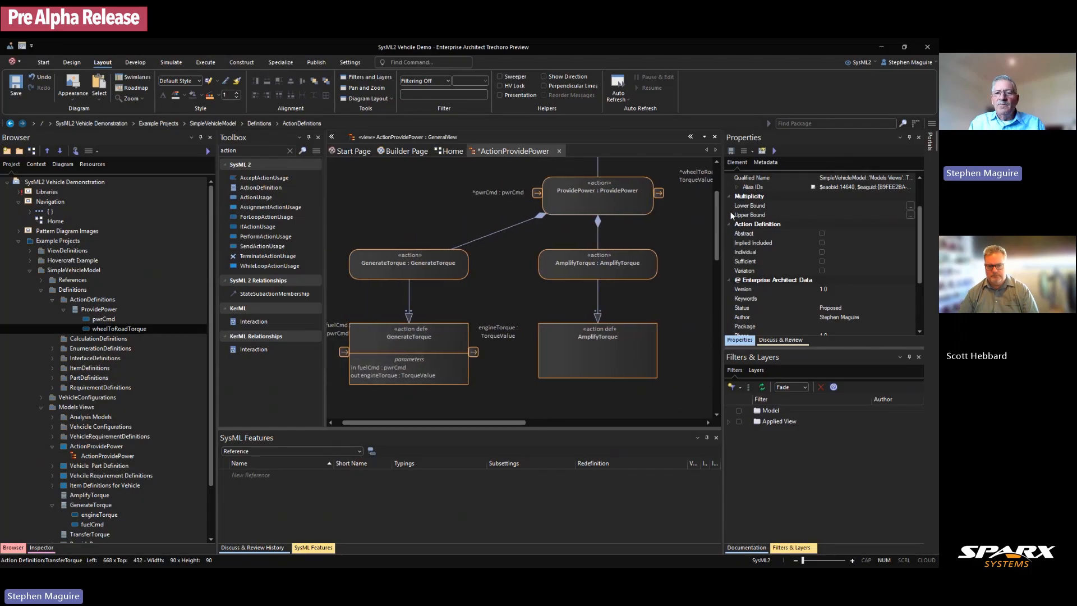
{"action": "left_click_drag", "start_coordinate": [715, 241], "coordinate": [720, 220]}
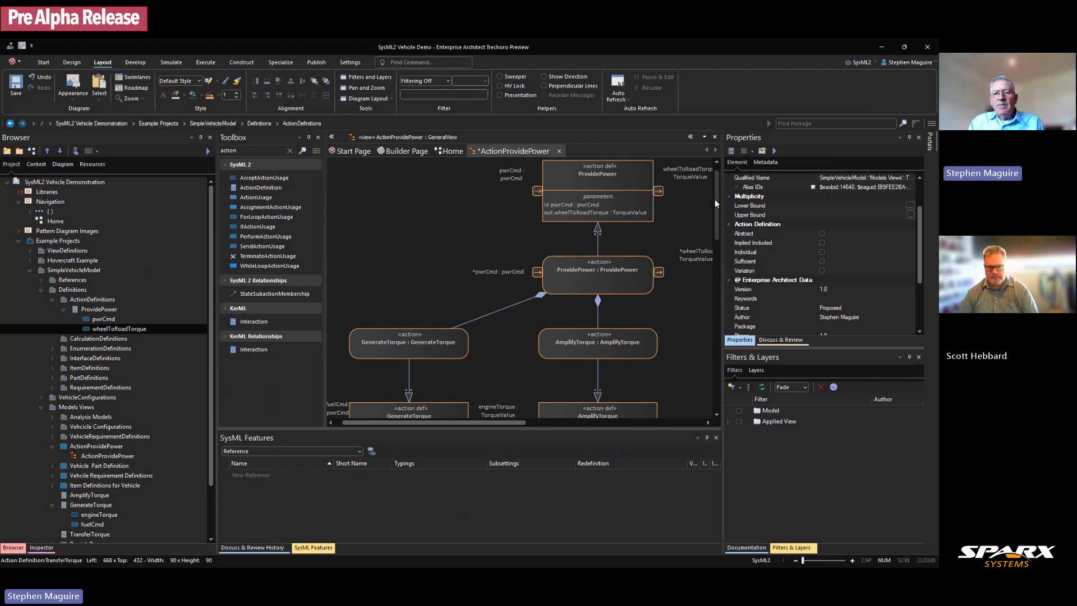
{"action": "scroll", "coordinate": [718, 200], "scroll_direction": "up", "scroll_amount": 1}
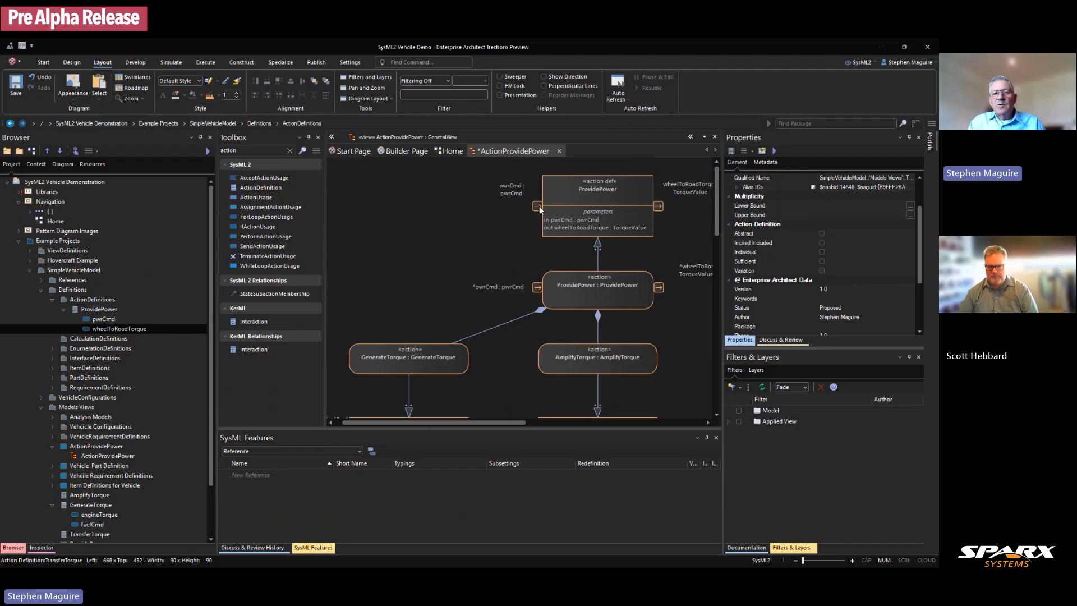
{"action": "left_click", "coordinate": [512, 194]}
{"action": "left_click", "coordinate": [513, 204]}
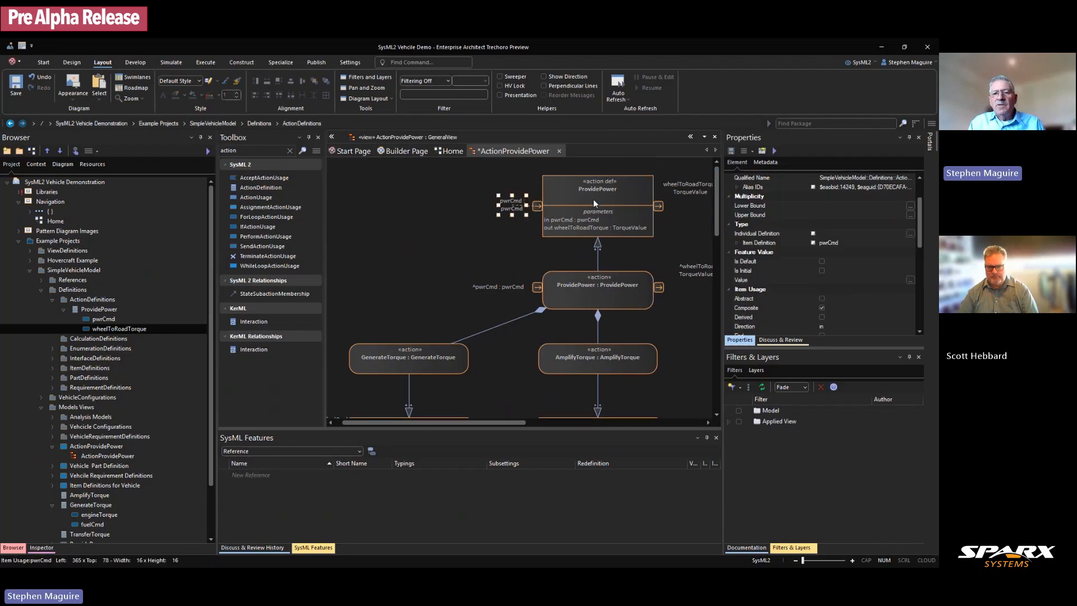
Step: Inspect the ProvidePower action definition's identification properties and its wheelToRoadTorque reference feature
{"action": "left_click", "coordinate": [622, 197]}
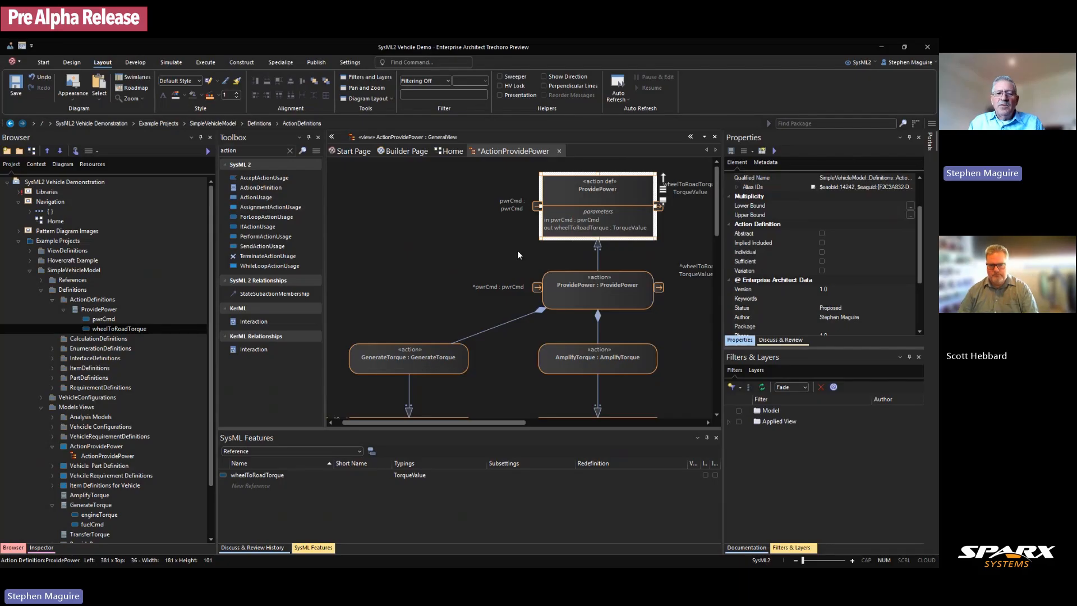
{"action": "left_click", "coordinate": [477, 203]}
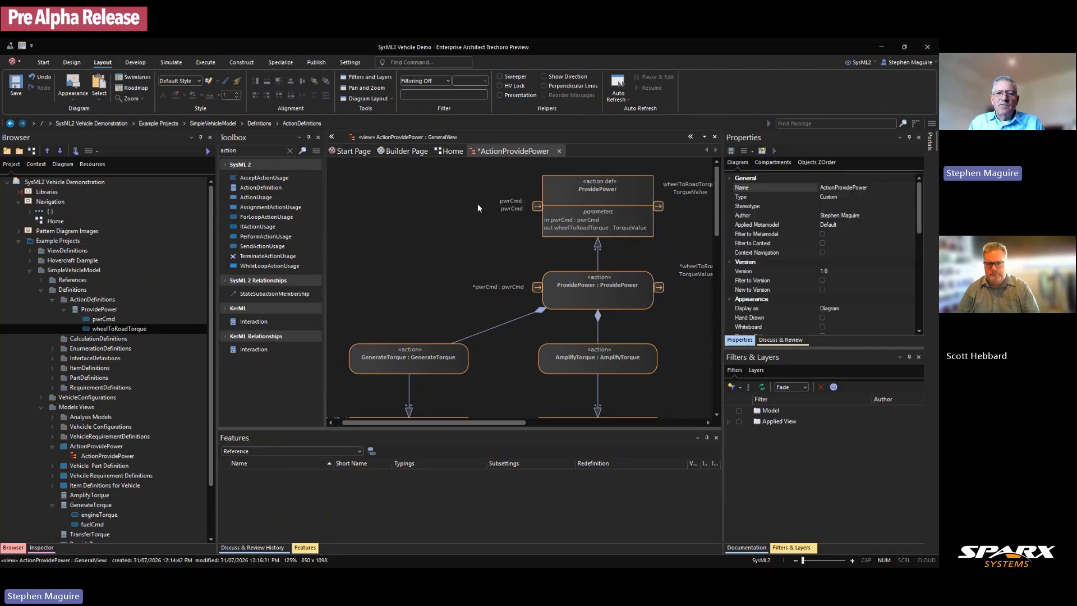
{"action": "left_click", "coordinate": [554, 197]}
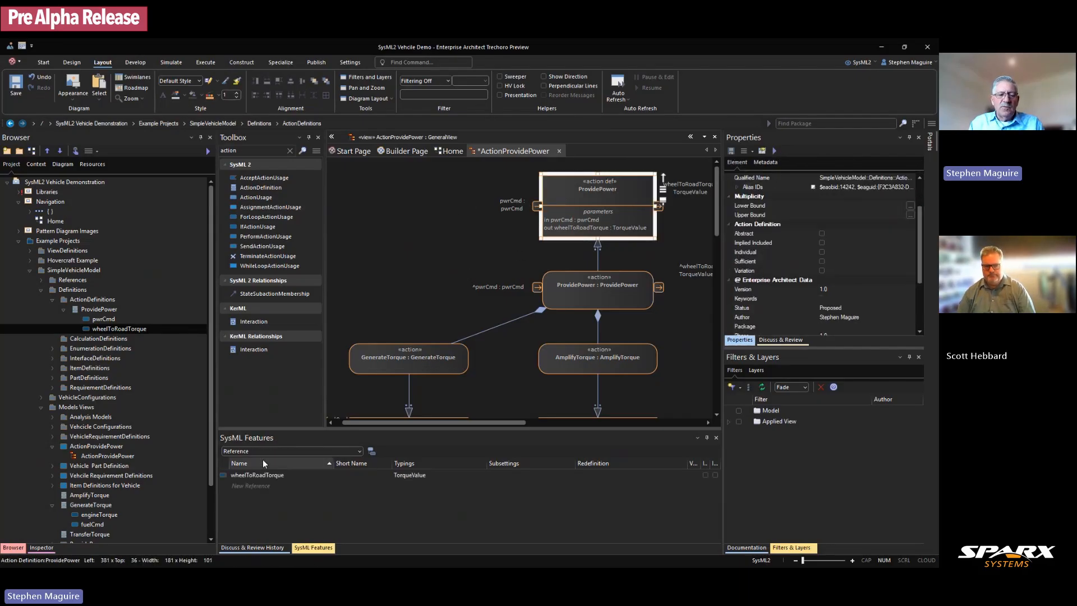
{"action": "left_click", "coordinate": [254, 475]}
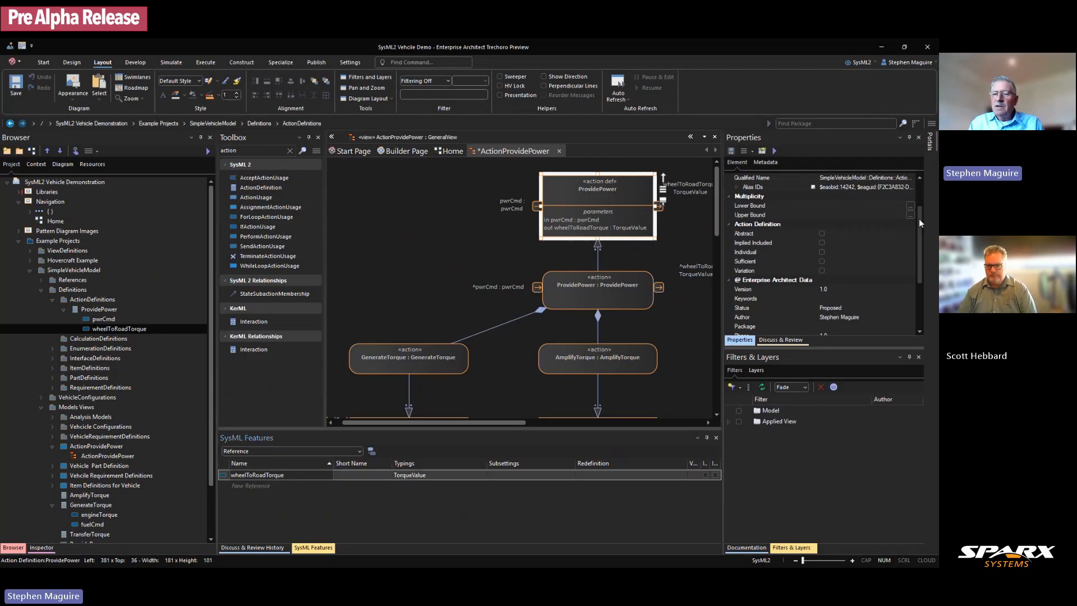
{"action": "mouse_move", "coordinate": [919, 218]}
{"action": "left_mouse_down"}
{"action": "mouse_move", "coordinate": [924, 267]}
{"action": "mouse_move", "coordinate": [921, 217]}
{"action": "left_mouse_up"}
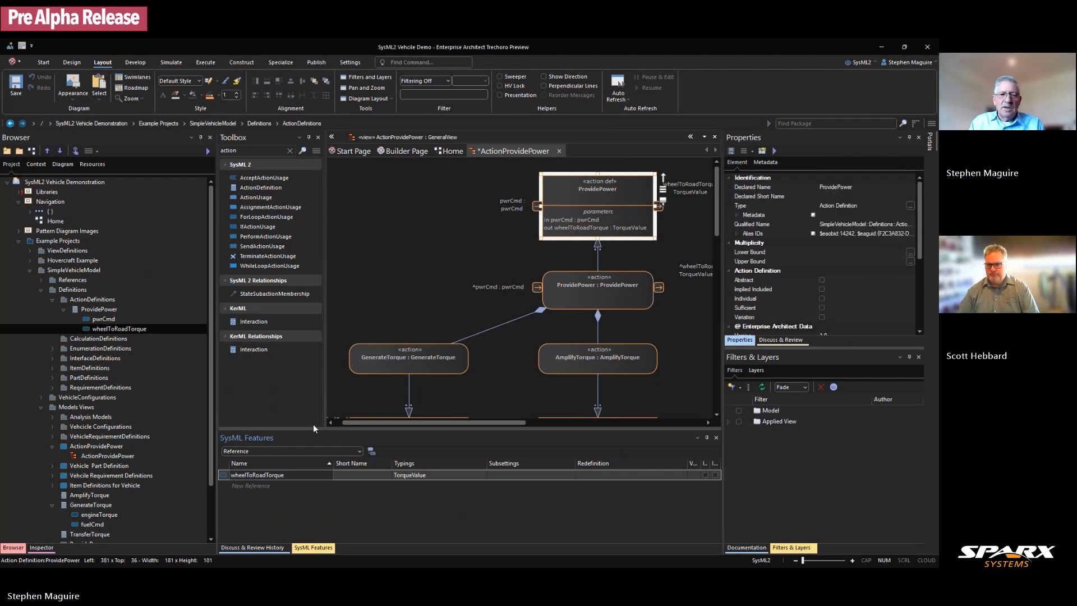
{"action": "left_click", "coordinate": [556, 198]}
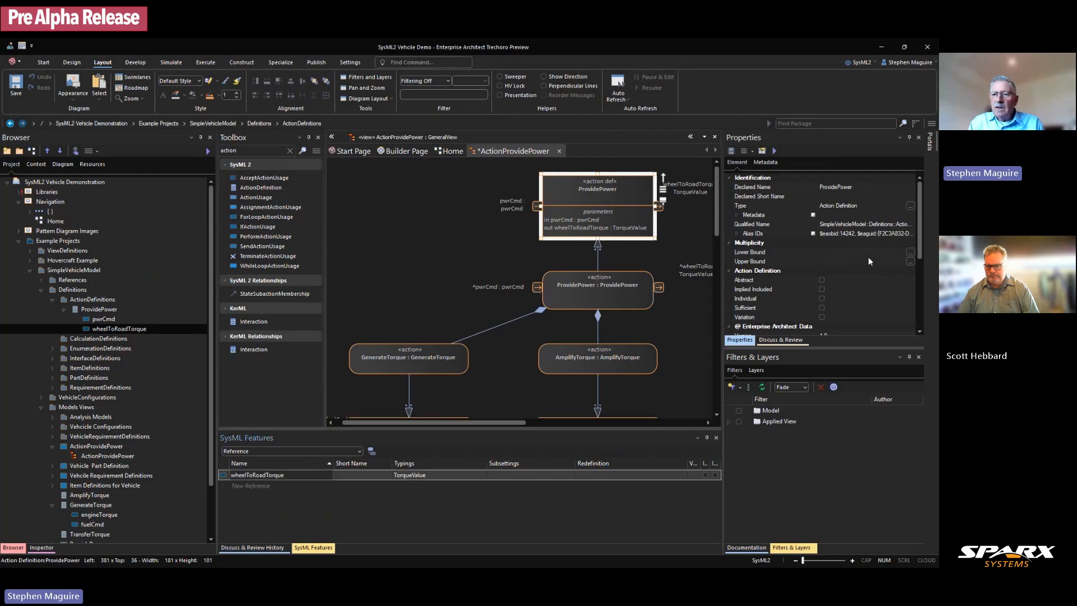
{"action": "left_click_drag", "start_coordinate": [916, 213], "coordinate": [924, 175]}
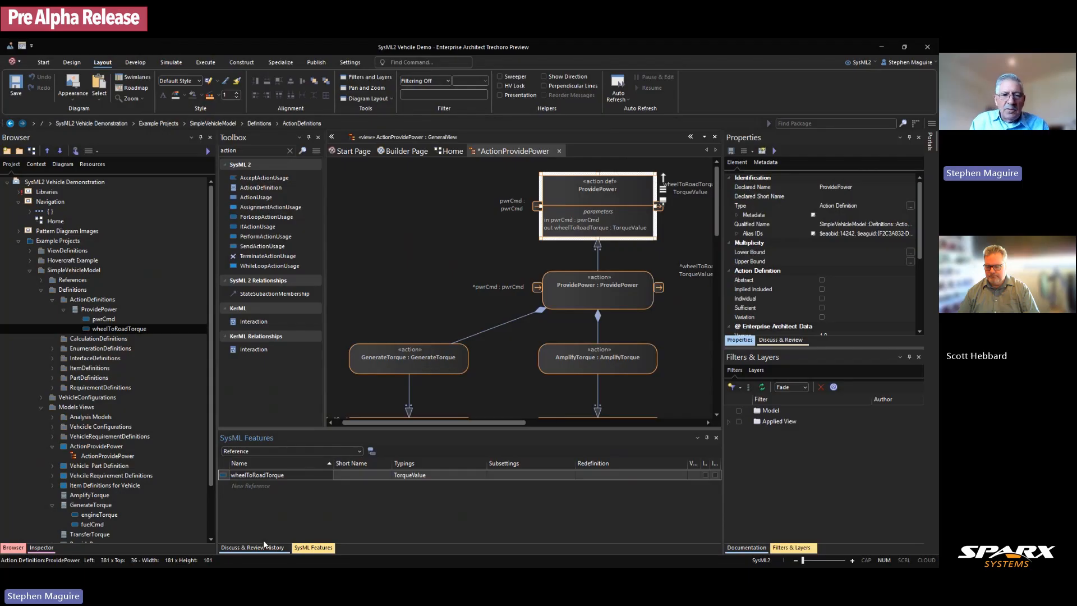
Step: Inspect the pwrCmd parameter's type, item definition and item usage properties on the ProvidePower action definition
{"action": "left_click", "coordinate": [424, 243]}
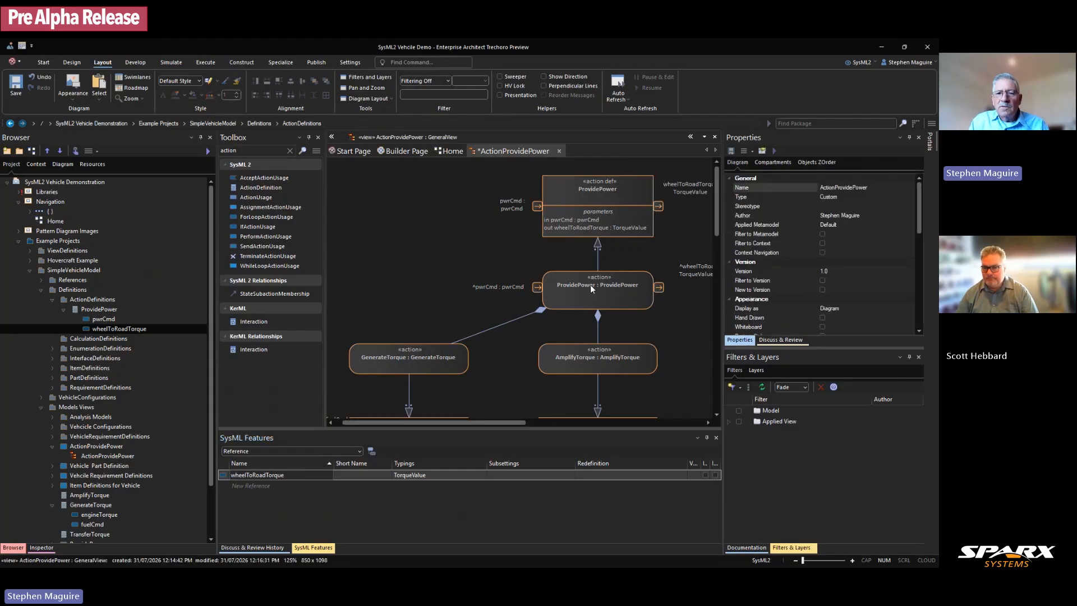
{"action": "left_click", "coordinate": [414, 353]}
{"action": "left_click", "coordinate": [551, 215]}
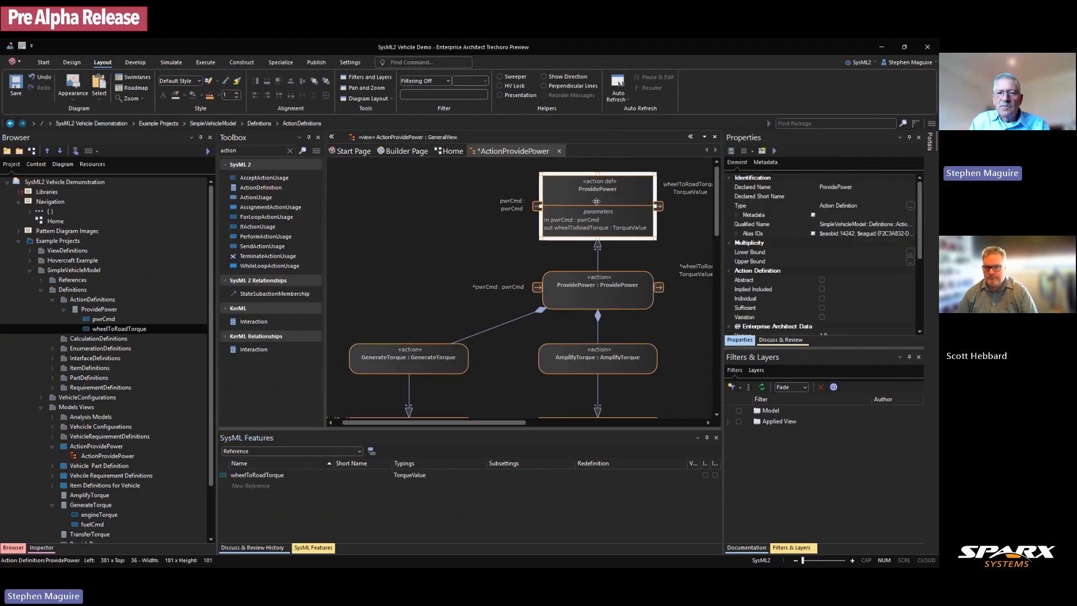
{"action": "left_click", "coordinate": [536, 207]}
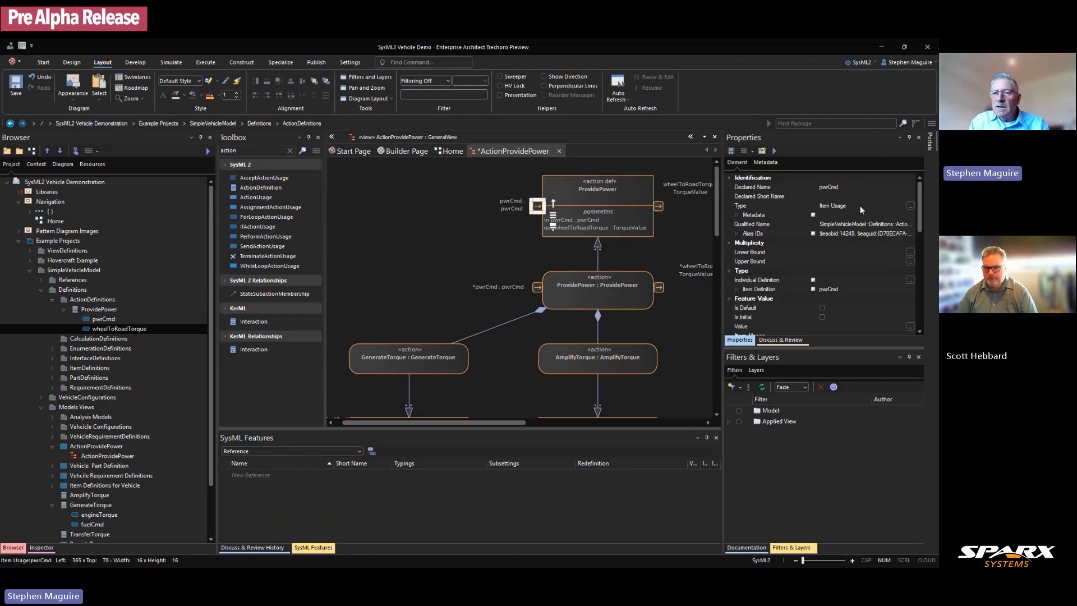
{"action": "scroll", "coordinate": [920, 200], "scroll_direction": "down", "scroll_amount": 3}
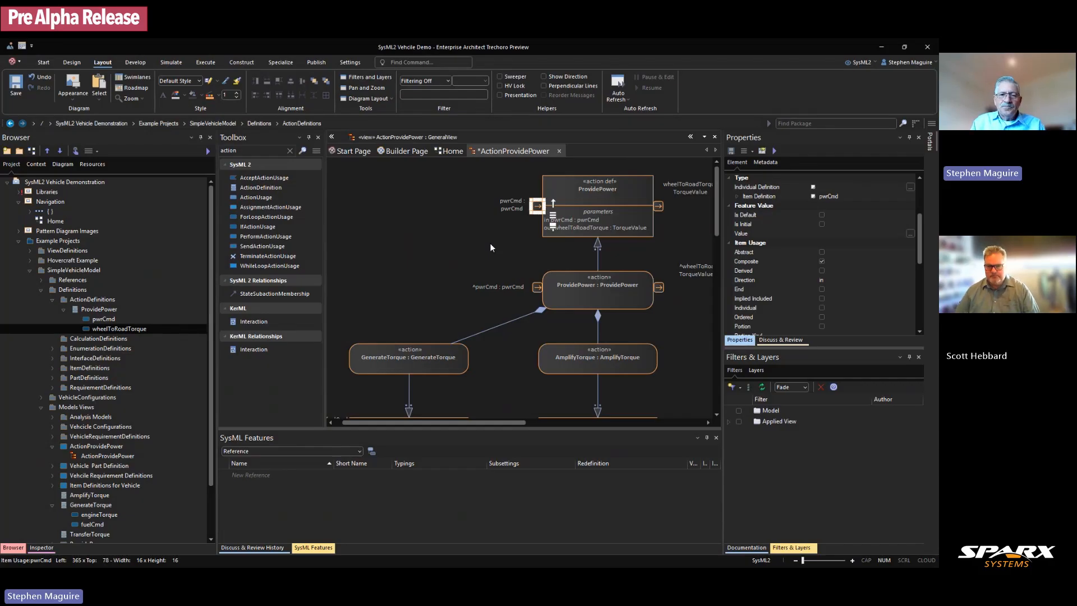
Step: Switch the SysML feature list from references to Item and view the ProvidePower action definition's item features
{"action": "left_click", "coordinate": [358, 450]}
{"action": "left_click", "coordinate": [239, 387]}
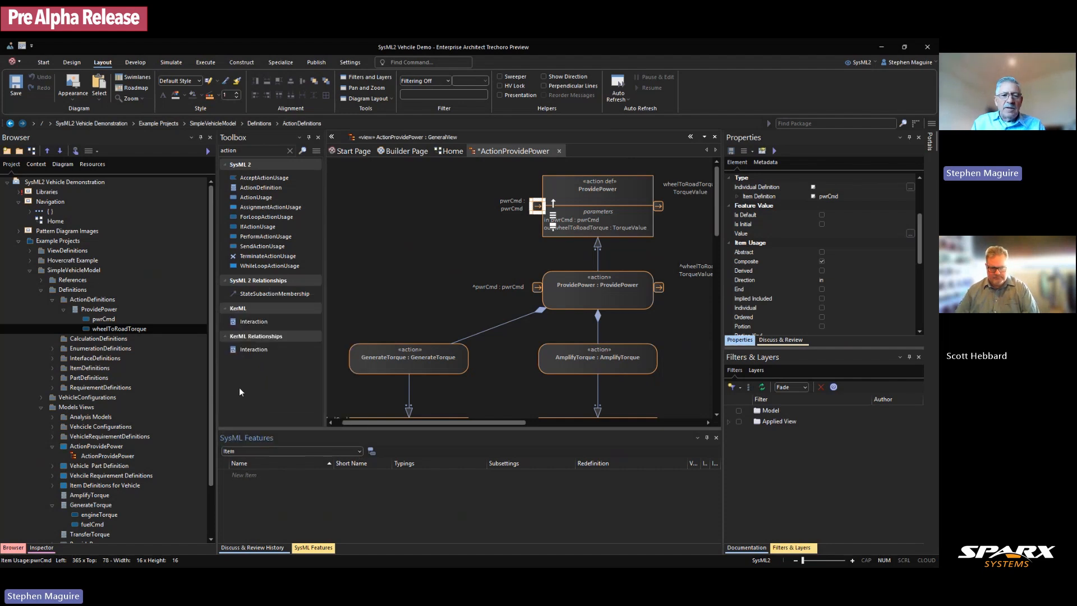
{"action": "left_click", "coordinate": [582, 194]}
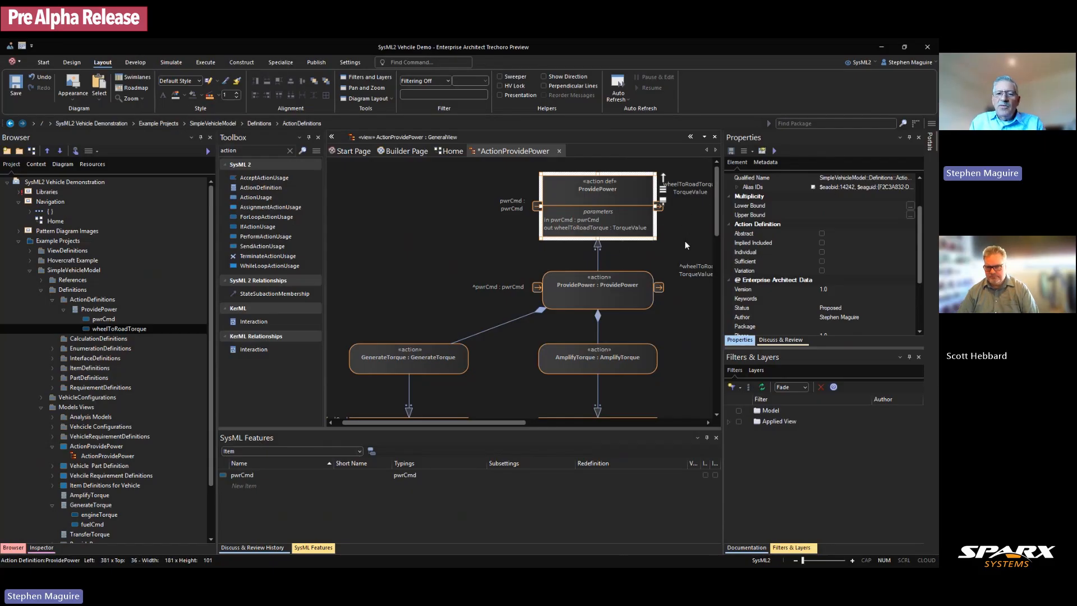
Step: Inspect the feature typing connector from the ProvidePower action usage to its definition, and the usage's inherited item features
{"action": "left_click_drag", "start_coordinate": [715, 217], "coordinate": [716, 224]}
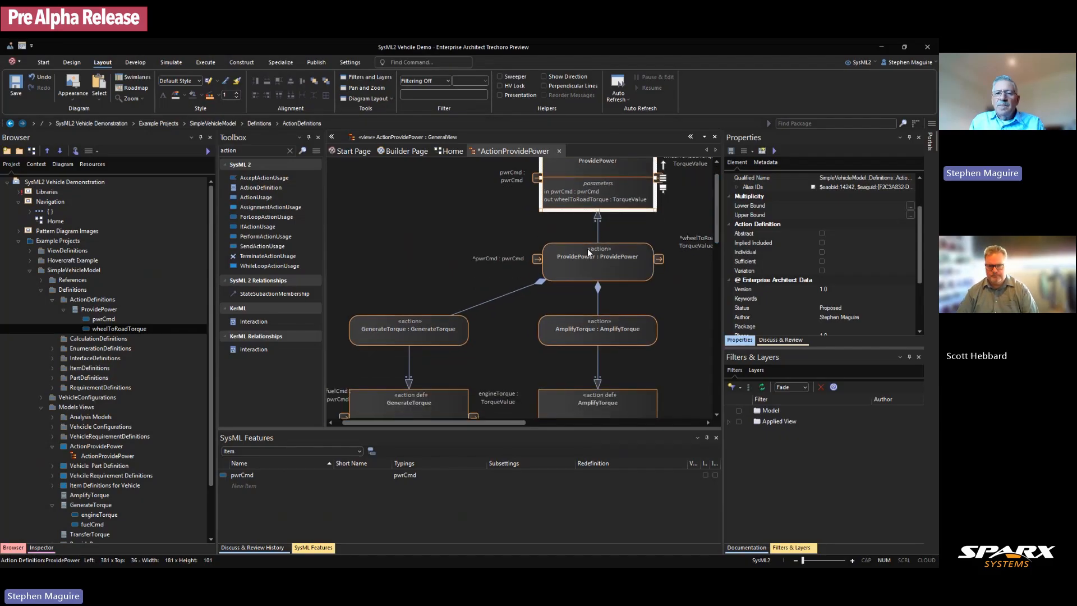
{"action": "left_click", "coordinate": [597, 229]}
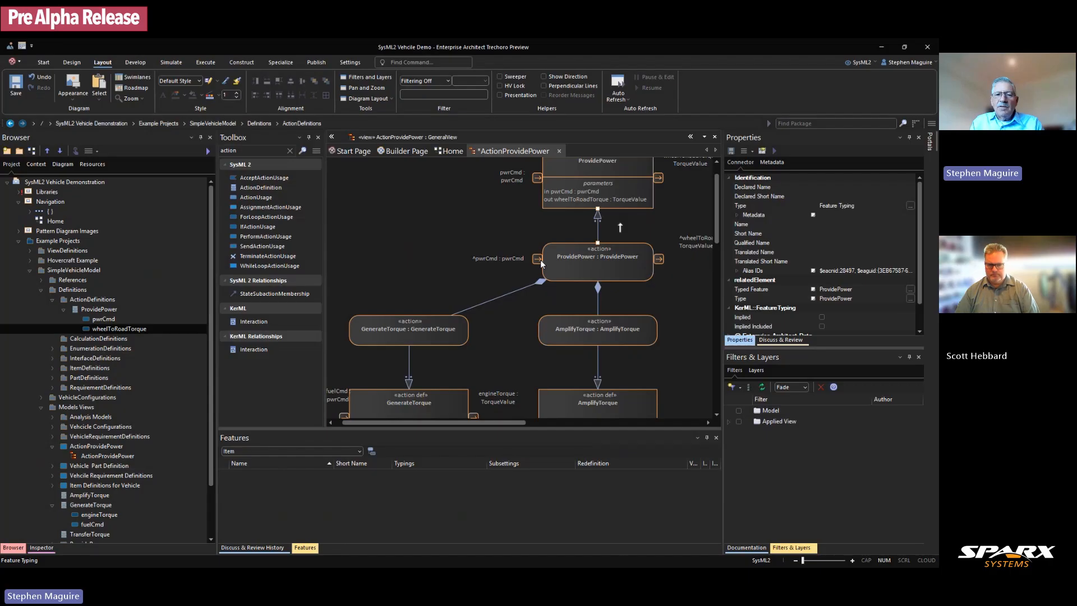
{"action": "left_click", "coordinate": [563, 260]}
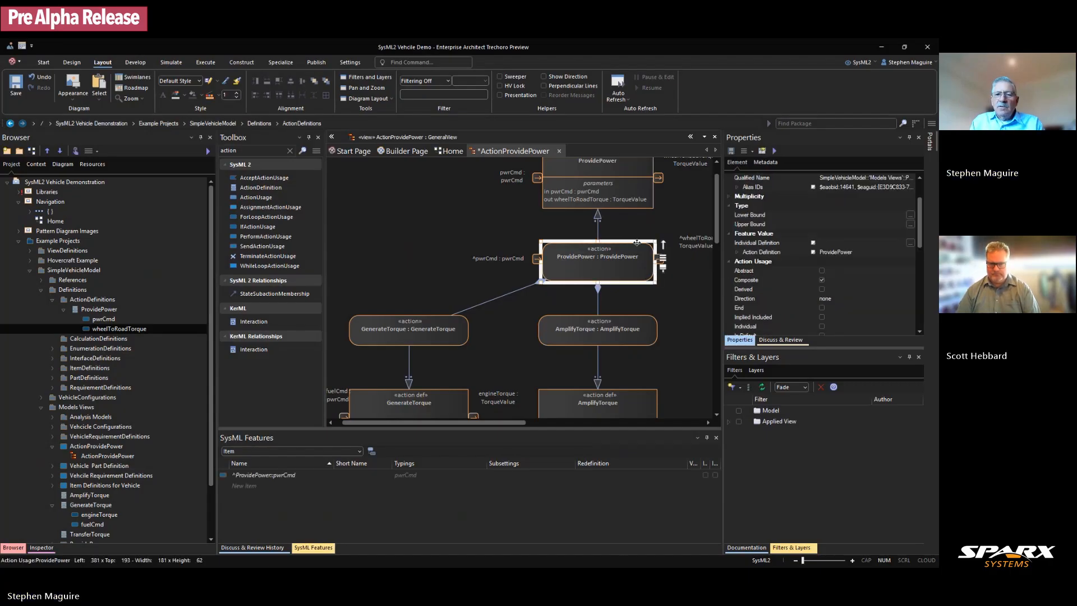
{"action": "scroll", "coordinate": [716, 218], "scroll_direction": "up", "scroll_amount": 2}
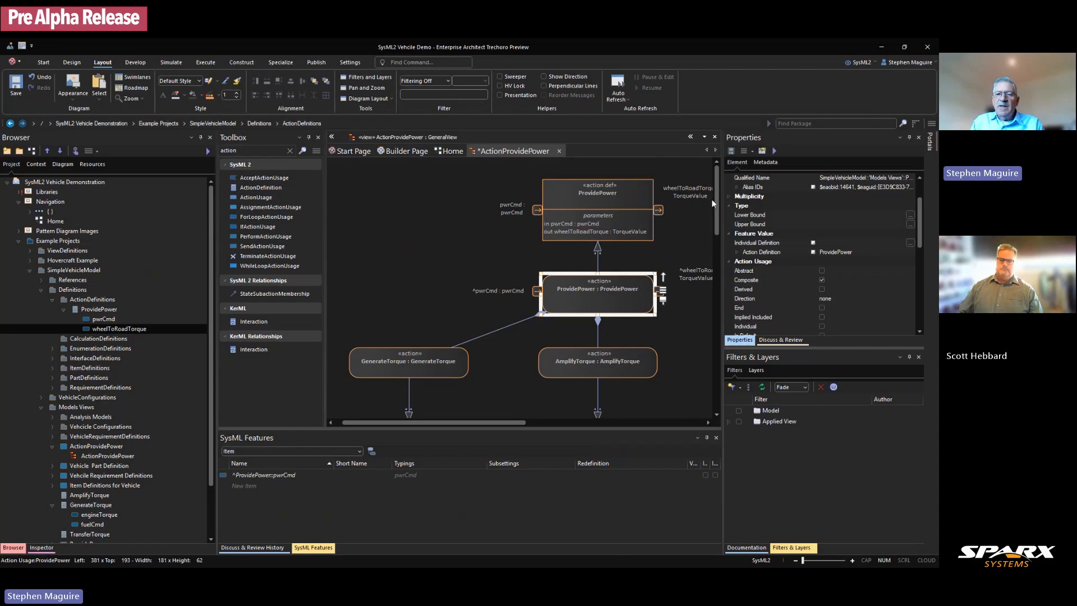
{"action": "left_click_drag", "start_coordinate": [713, 202], "coordinate": [718, 242]}
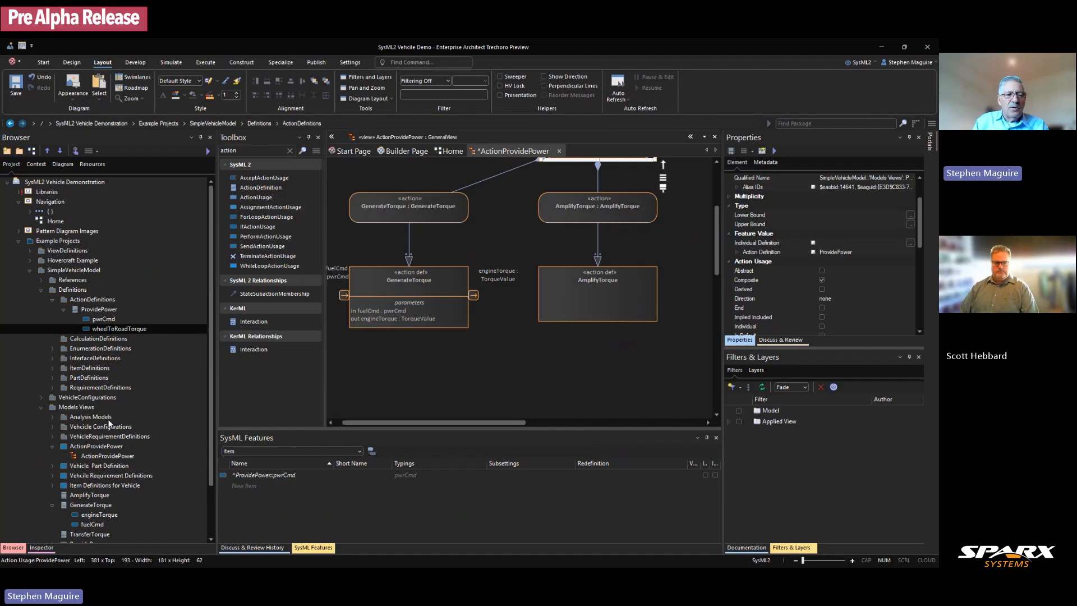
Step: Start a new diagram in the Models Views package and select its default name for replacement
{"action": "left_click", "coordinate": [90, 445]}
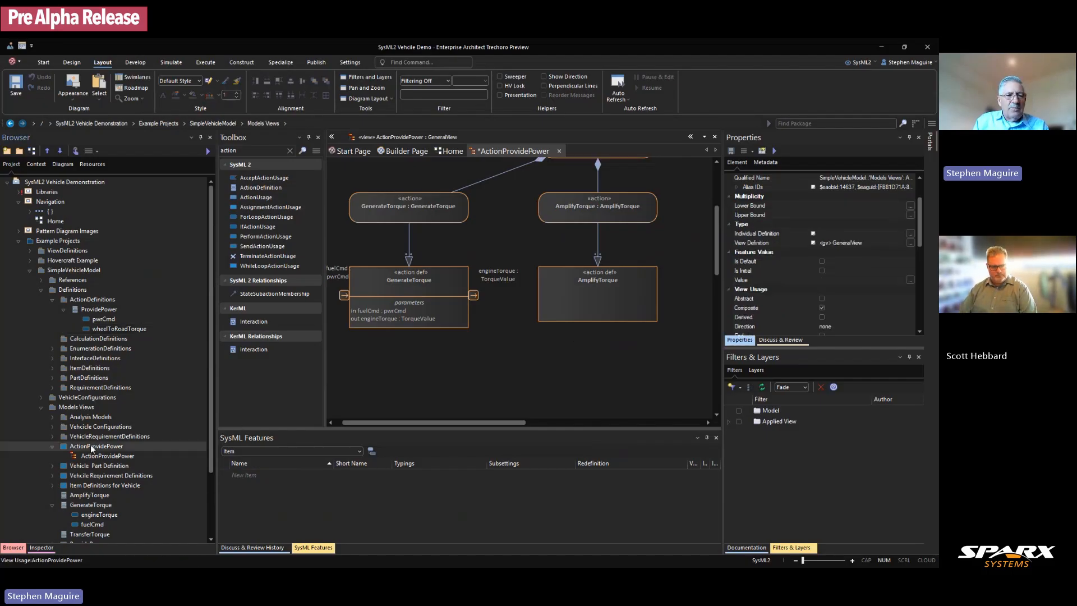
{"action": "left_click", "coordinate": [88, 407]}
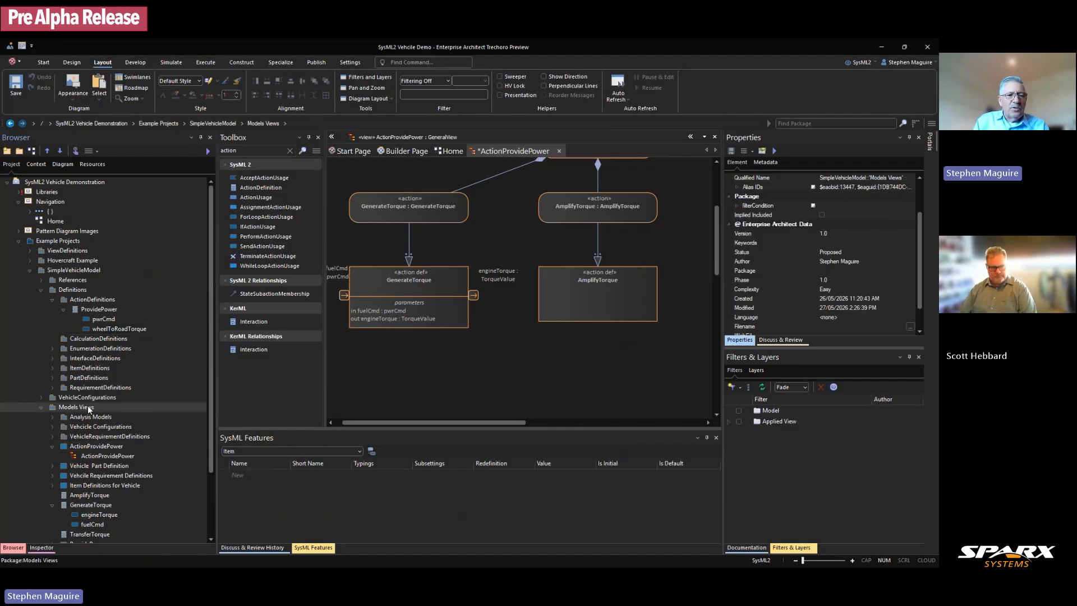
{"action": "left_click", "coordinate": [32, 151]}
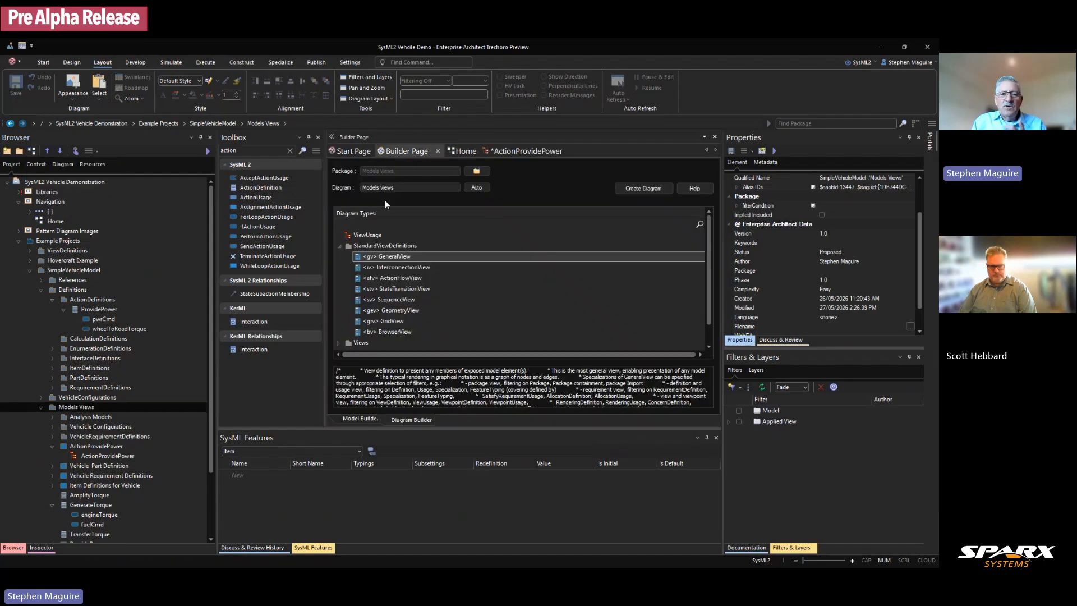
{"action": "left_click", "coordinate": [408, 188]}
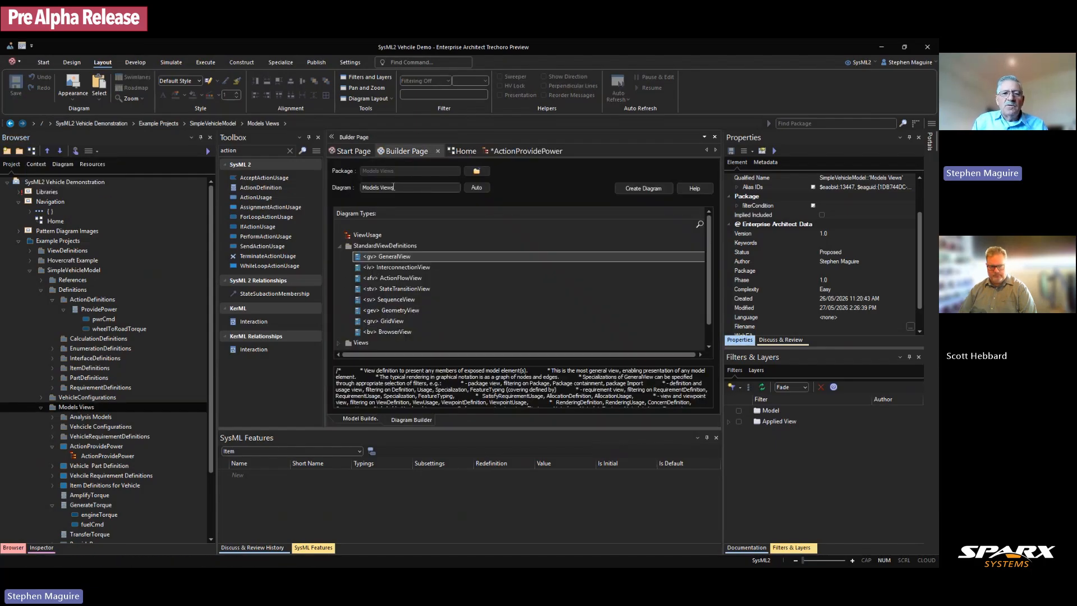
{"action": "left_click_drag", "start_coordinate": [395, 187], "coordinate": [360, 187]}
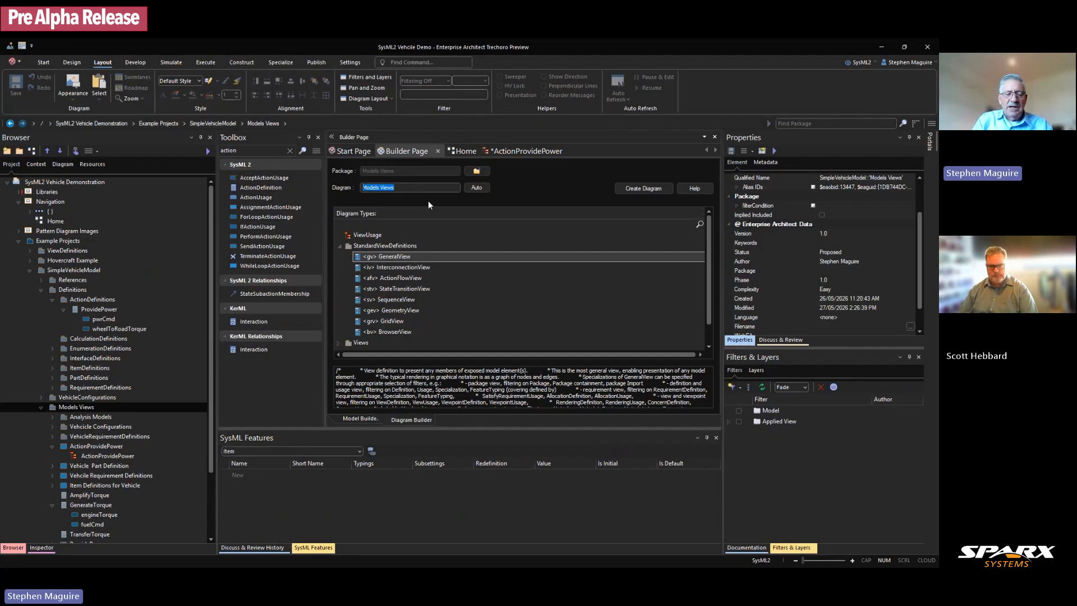
{"action": "type", "text": "Act"}
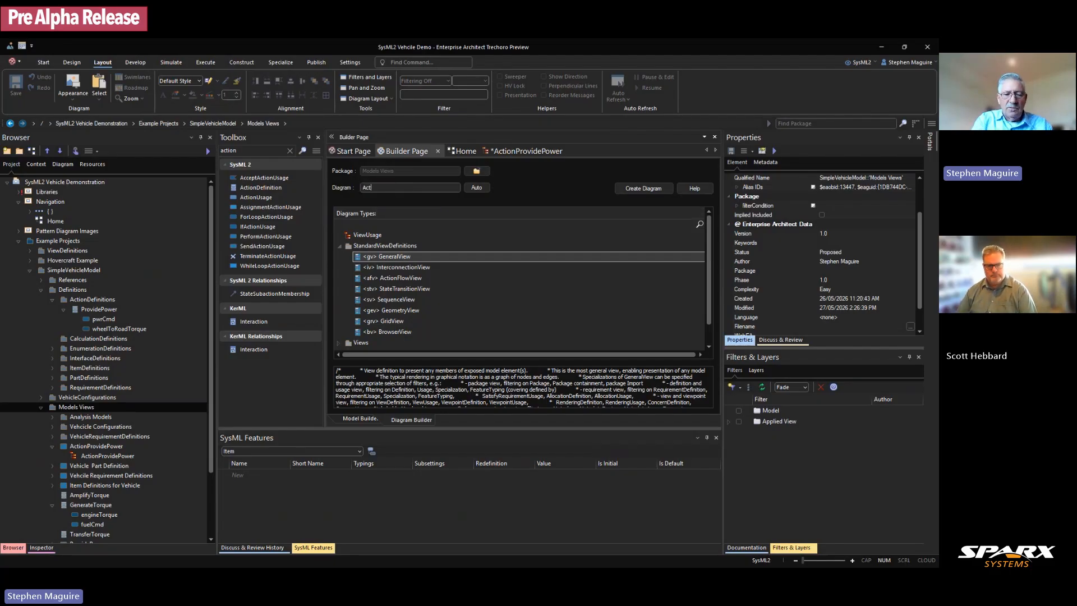
{"action": "type", "text": "io"}
{"action": "key", "text": "BackSpace"}
{"action": "key", "text": "BackSpace"}
{"action": "key", "text": "BackSpace"}
{"action": "key", "text": "BackSpace"}
{"action": "key", "text": "BackSpace"}
Step: Name the new diagram ActionFlowProvidePower and create it as a GeneralView in the Models Views package
{"action": "type", "text": "Pro"}
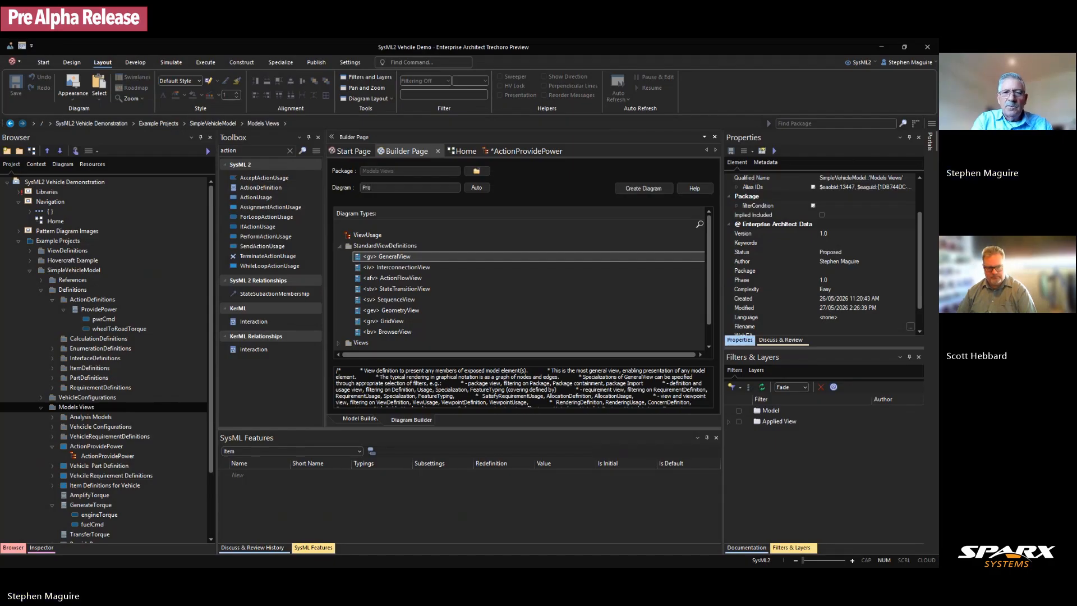
{"action": "type", "text": "vide "}
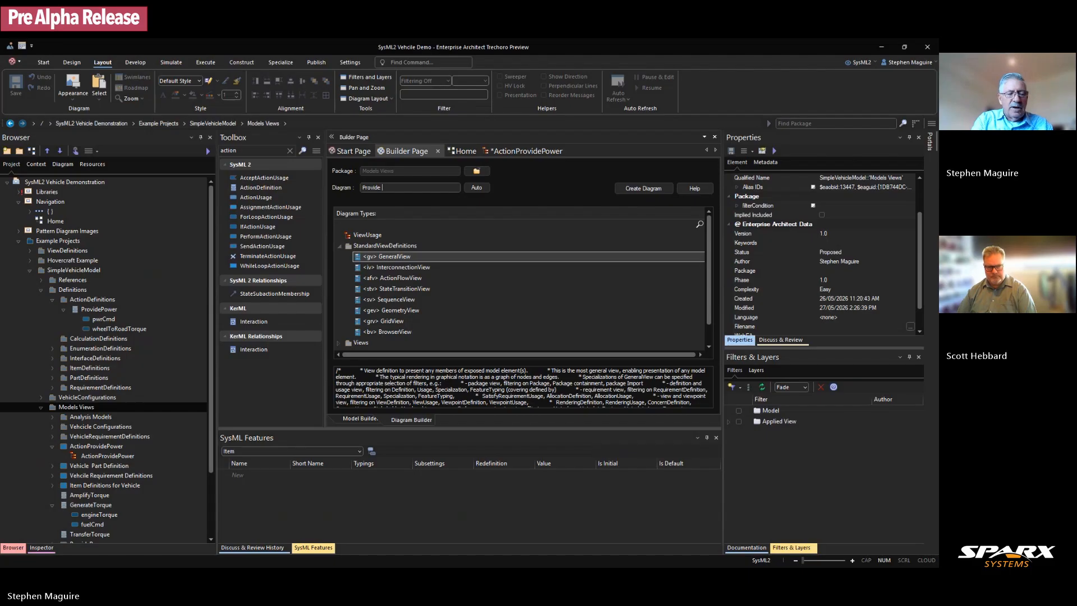
{"action": "type", "text": "Powe"}
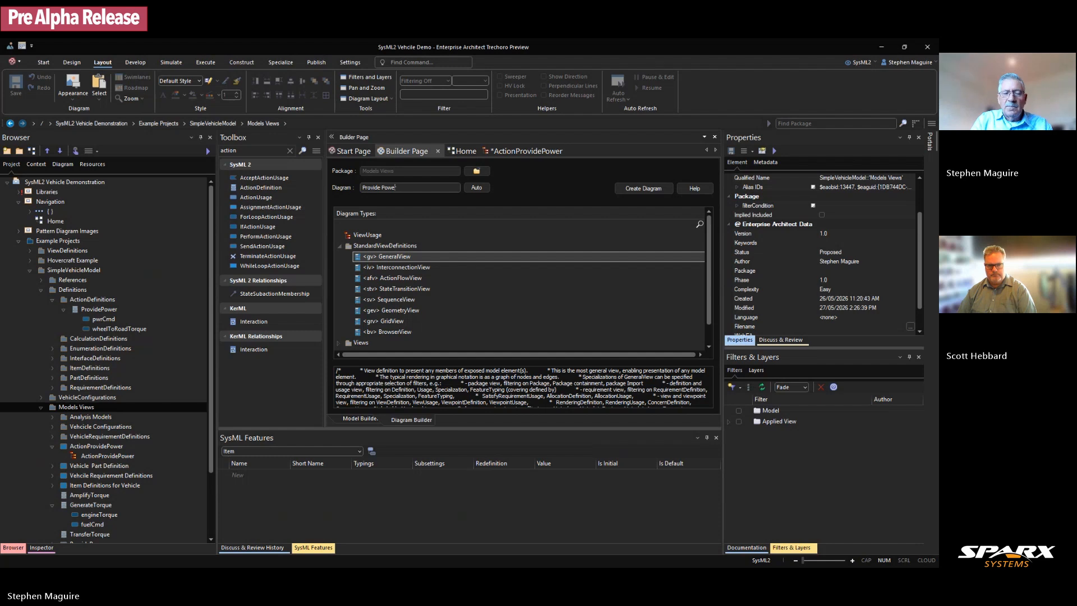
{"action": "type", "text": "r"}
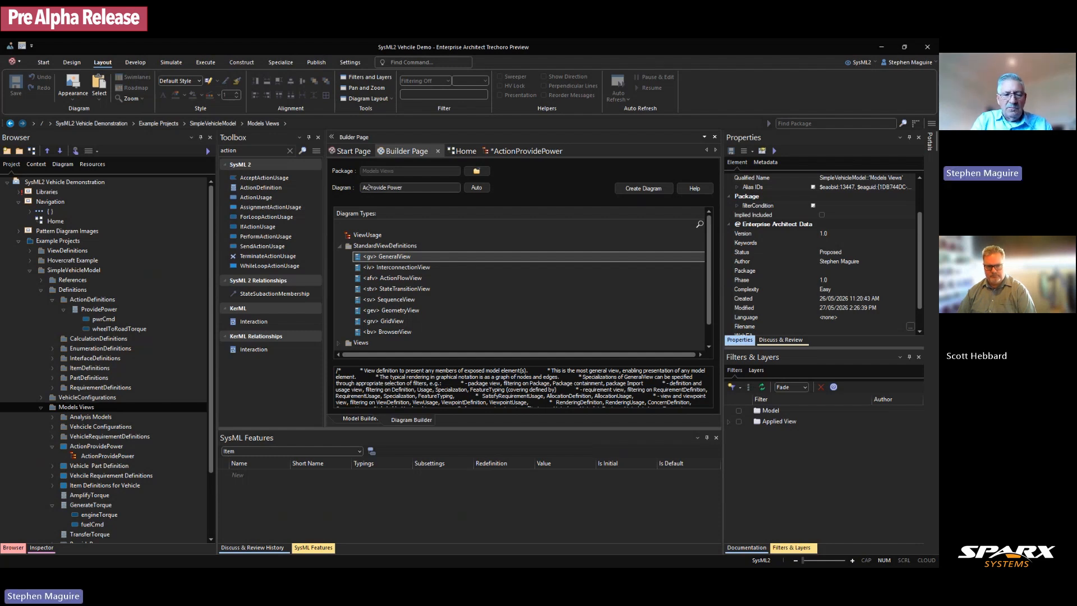
{"action": "type", "text": "ActionFlow"}
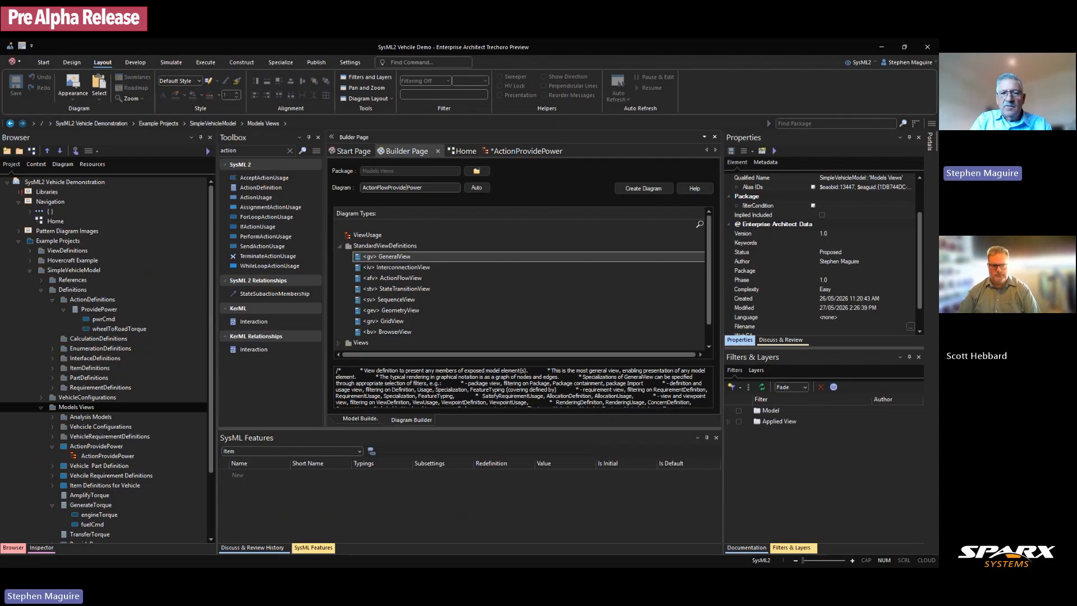
{"action": "key", "text": "BackSpace"}
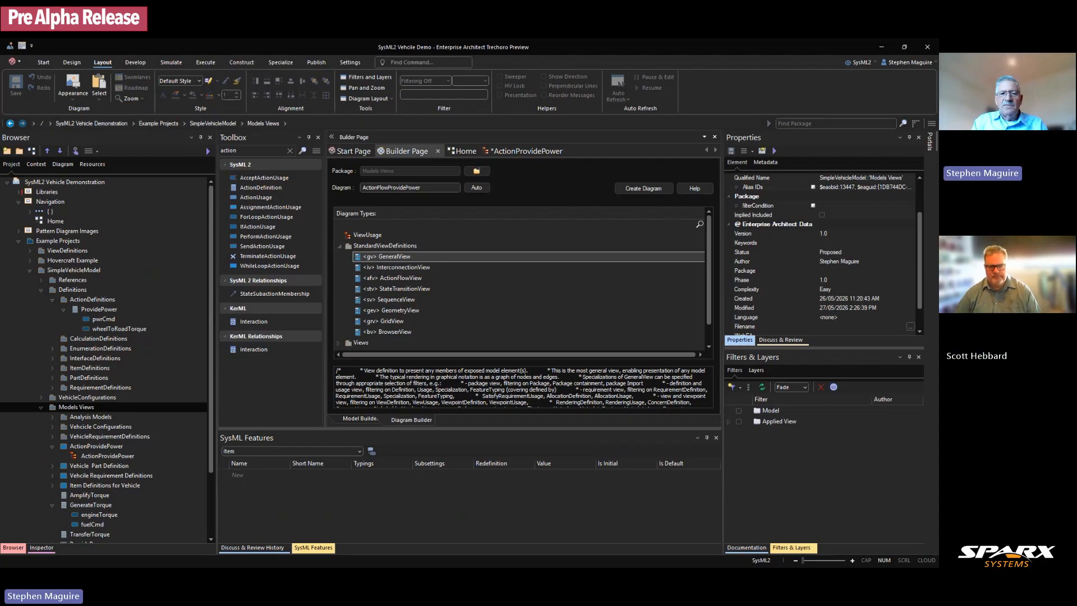
{"action": "left_click", "coordinate": [645, 190]}
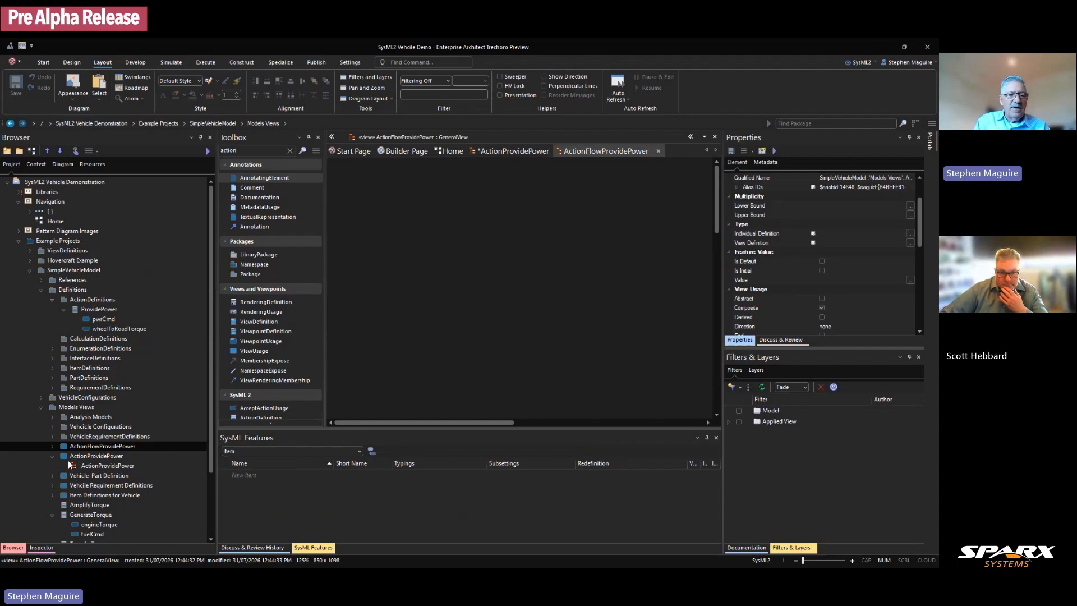
Step: Locate the ProvidePower action usage from the ActionProvidePower diagram in the project tree and place it on the ActionFlowProvidePower diagram
{"action": "left_click", "coordinate": [52, 456]}
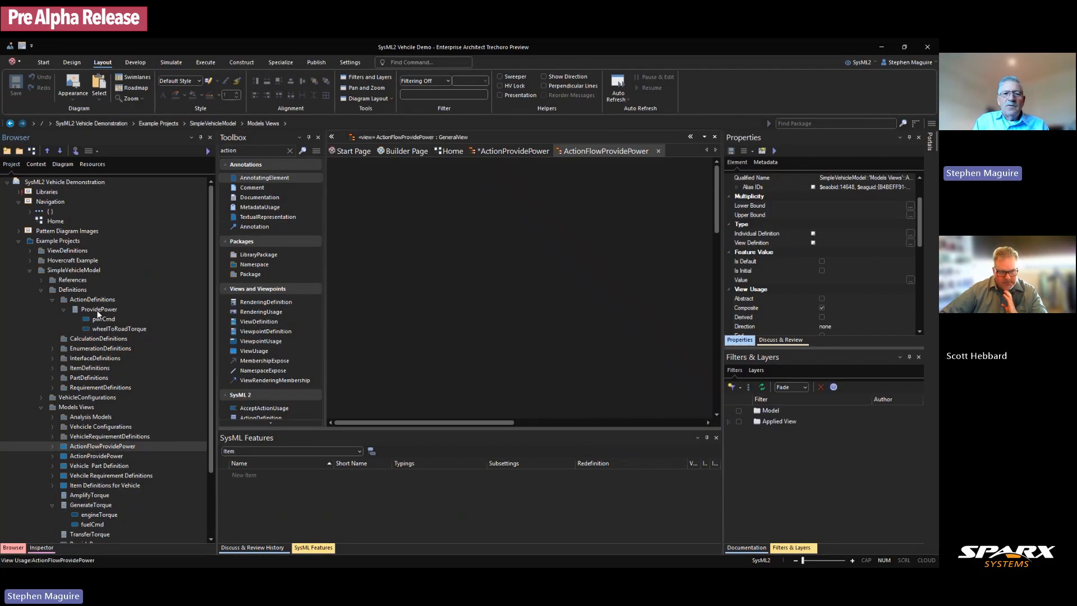
{"action": "left_click", "coordinate": [515, 152]}
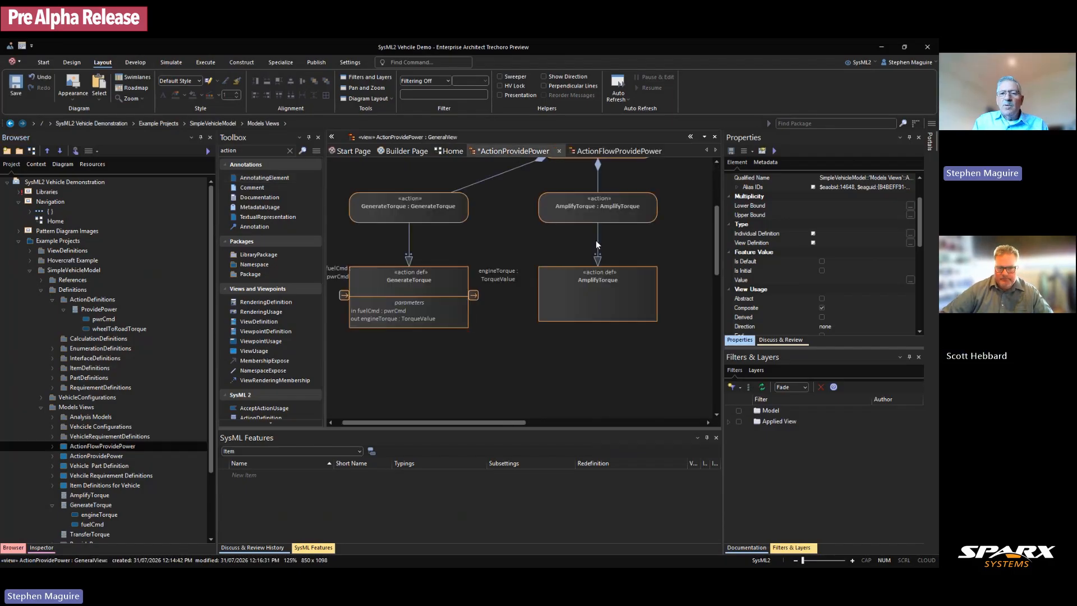
{"action": "scroll", "coordinate": [717, 225], "scroll_direction": "up", "scroll_amount": 3}
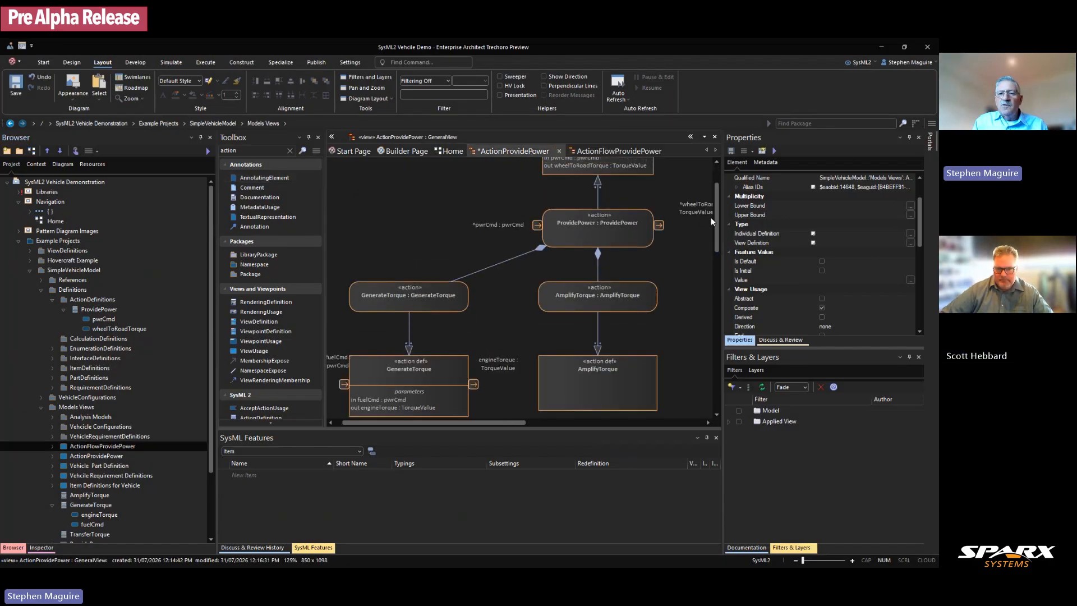
{"action": "scroll", "coordinate": [718, 214], "scroll_direction": "up", "scroll_amount": 2}
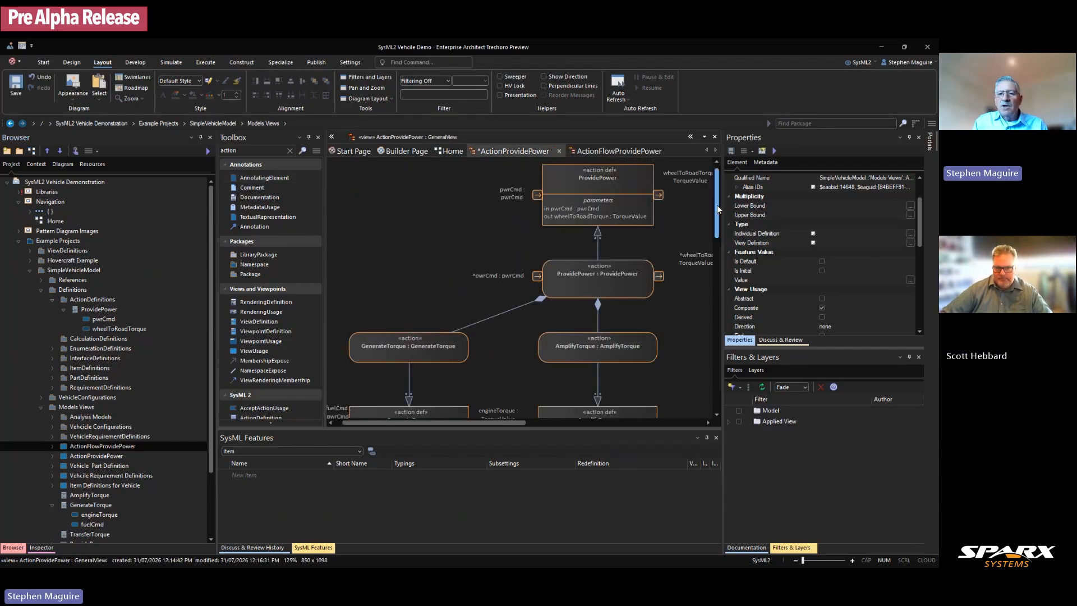
{"action": "left_click", "coordinate": [589, 287]}
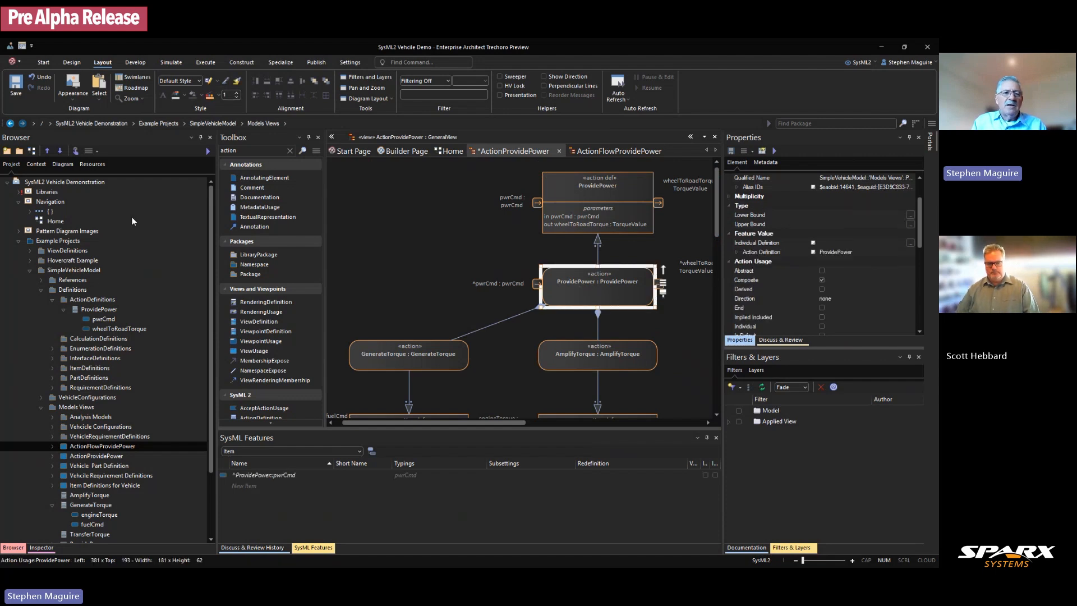
{"action": "left_click", "coordinate": [79, 155]}
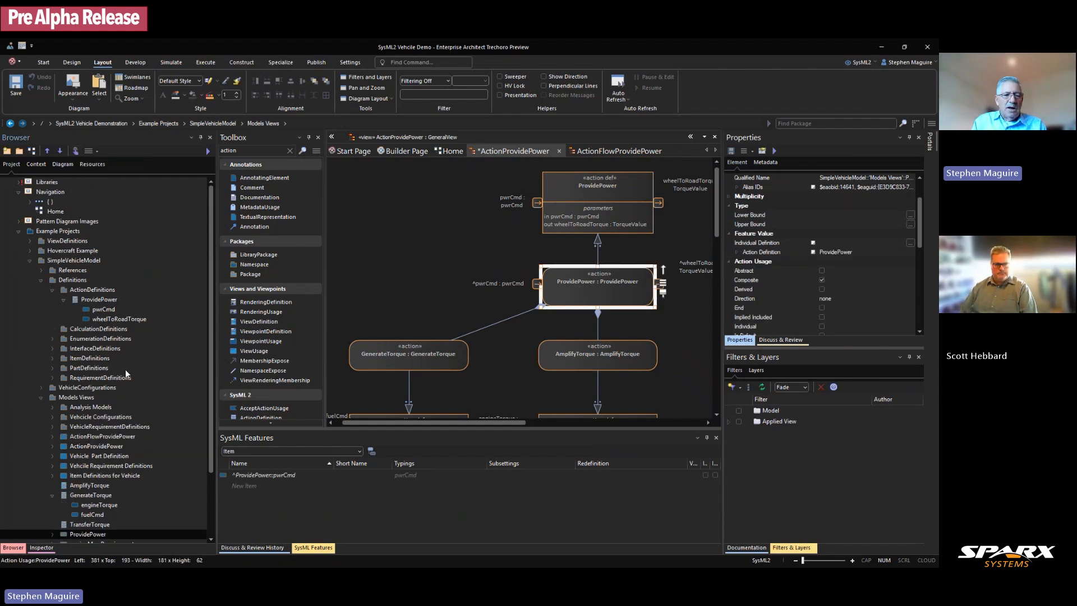
{"action": "scroll", "coordinate": [151, 396], "scroll_direction": "down", "scroll_amount": 2}
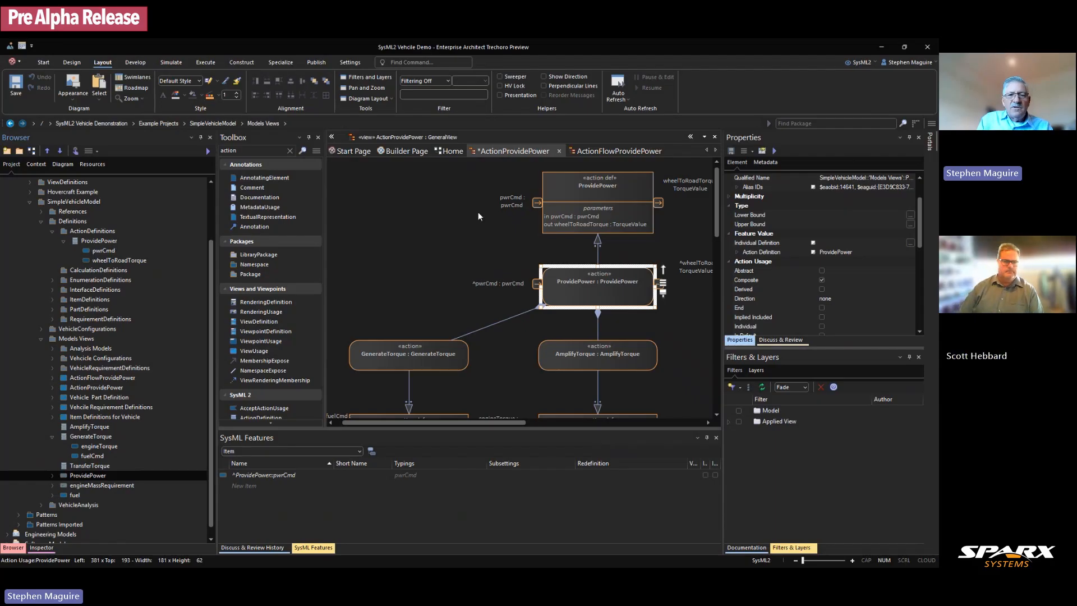
{"action": "left_click", "coordinate": [607, 149]}
{"action": "left_click_drag", "start_coordinate": [85, 475], "coordinate": [444, 247]}
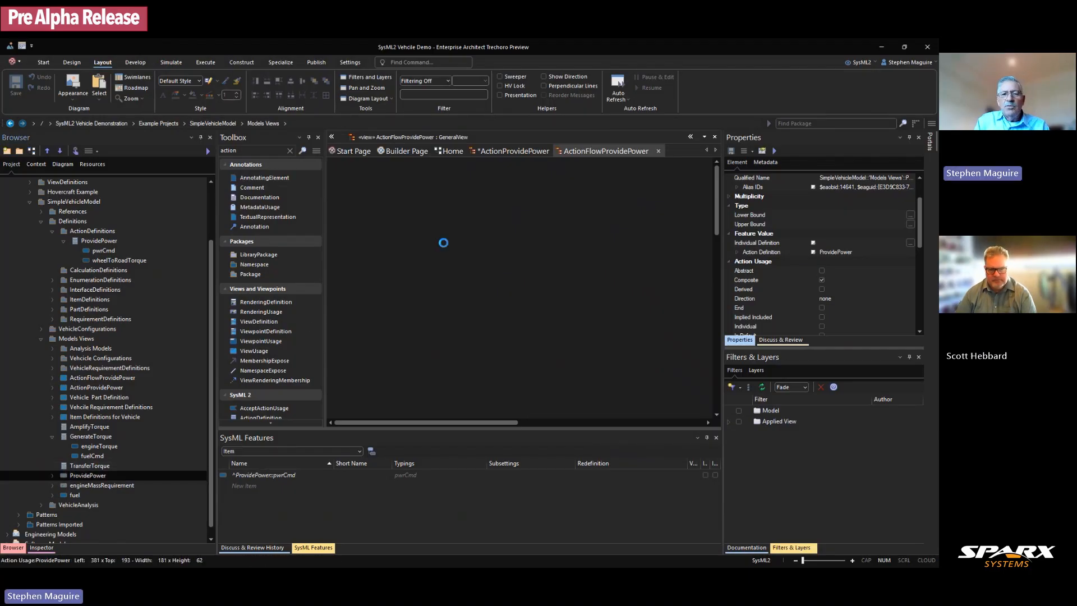
Step: Enlarge the ProvidePower action usage to about 564 by 125 and position it near the top of the diagram
{"action": "left_click_drag", "start_coordinate": [500, 281], "coordinate": [713, 312]}
{"action": "left_click_drag", "start_coordinate": [601, 284], "coordinate": [527, 256]}
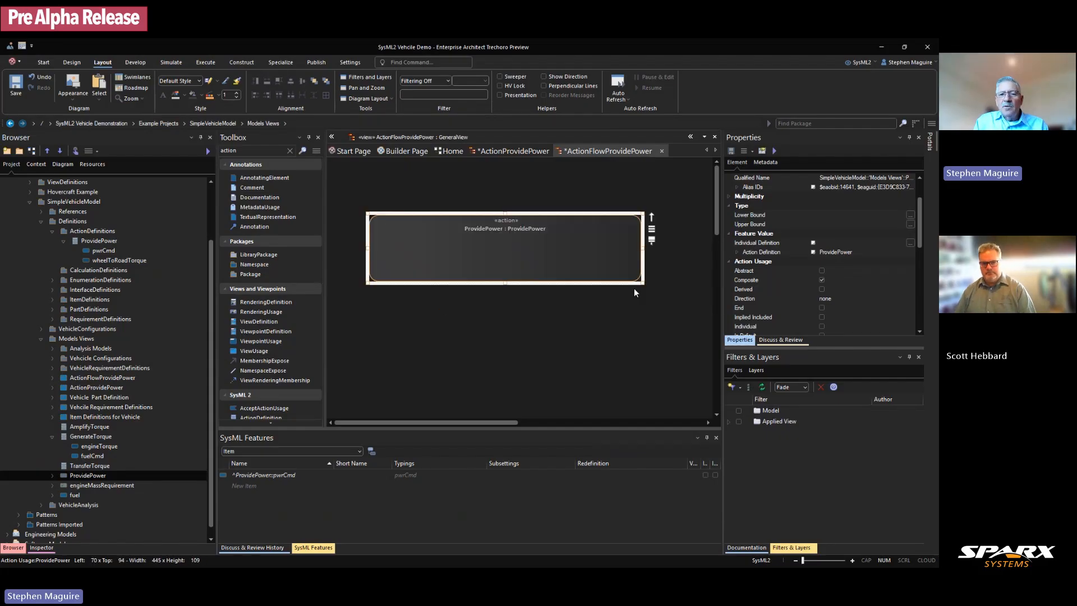
{"action": "left_click_drag", "start_coordinate": [643, 284], "coordinate": [712, 293]}
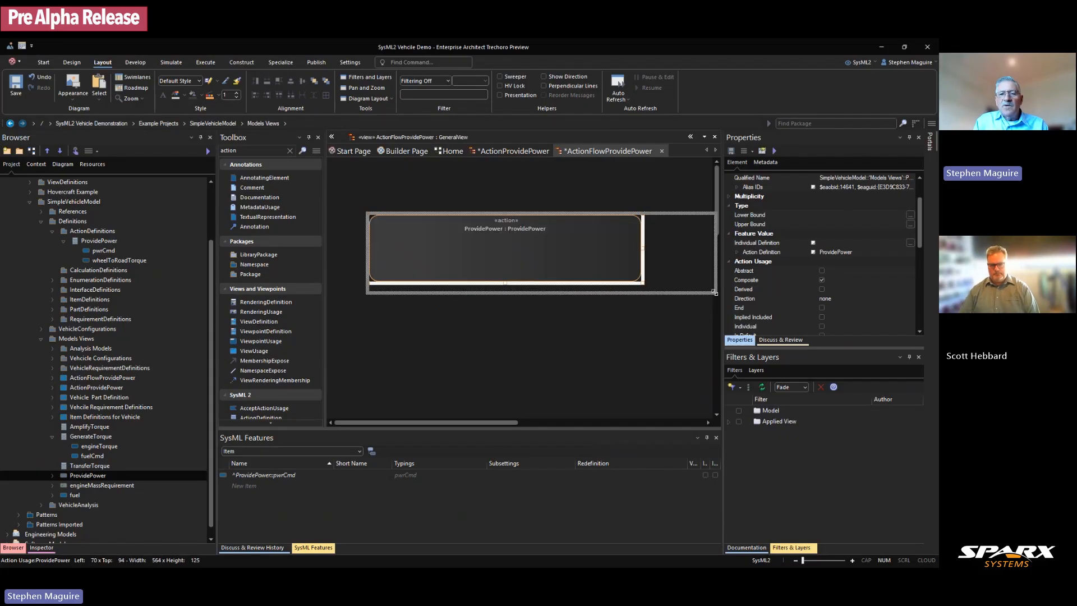
{"action": "left_click_drag", "start_coordinate": [547, 265], "coordinate": [523, 243]}
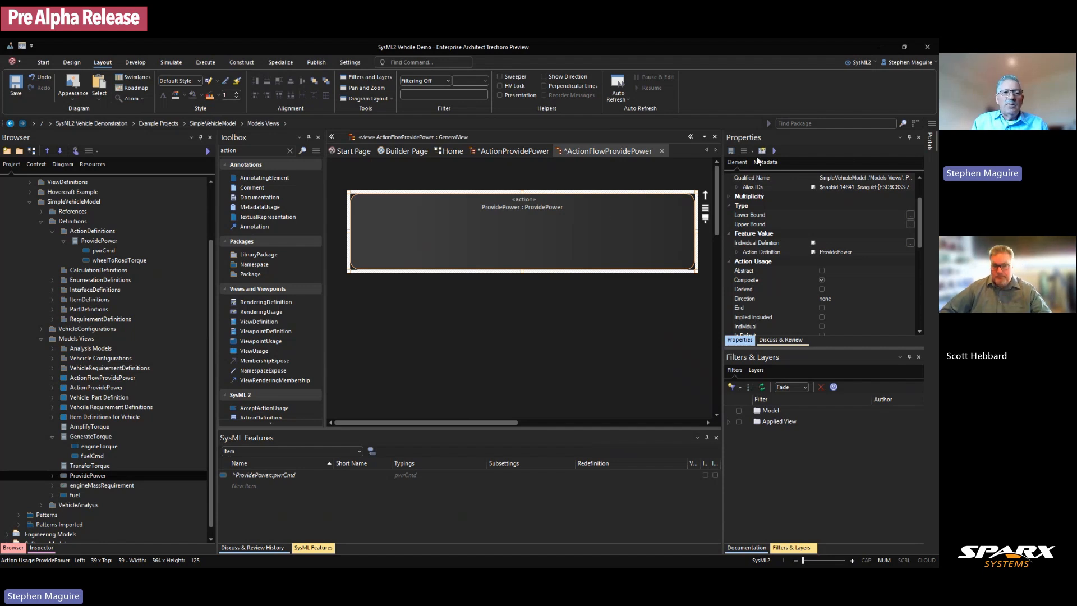
Step: Locate the GenerateTorque action usage in the project tree and move it up within ProvidePower to directly below pwrCmd
{"action": "left_click", "coordinate": [494, 152]}
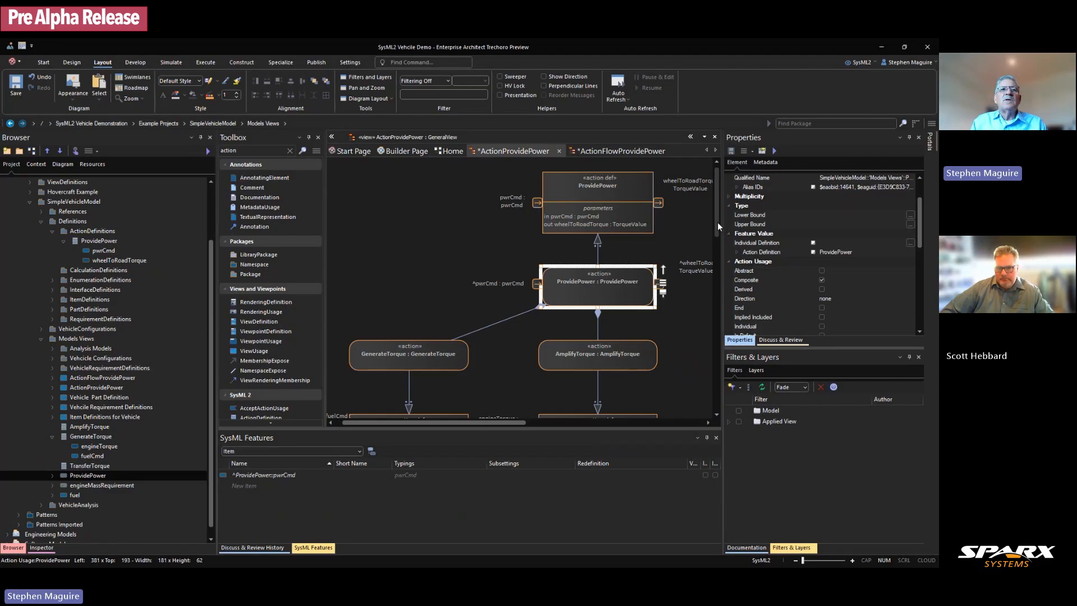
{"action": "left_click", "coordinate": [422, 352]}
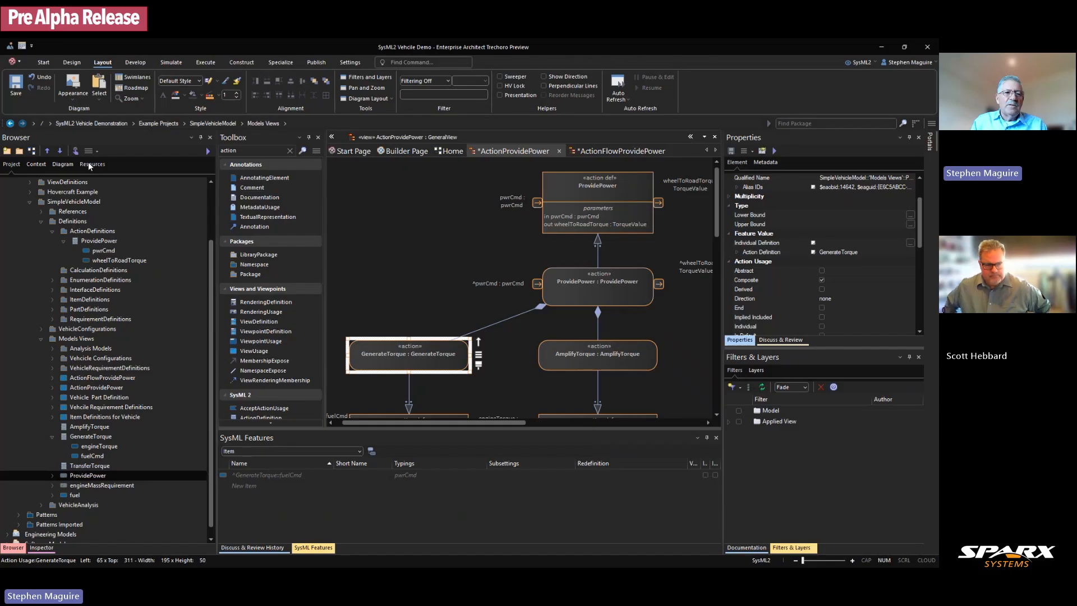
{"action": "left_click", "coordinate": [76, 153]}
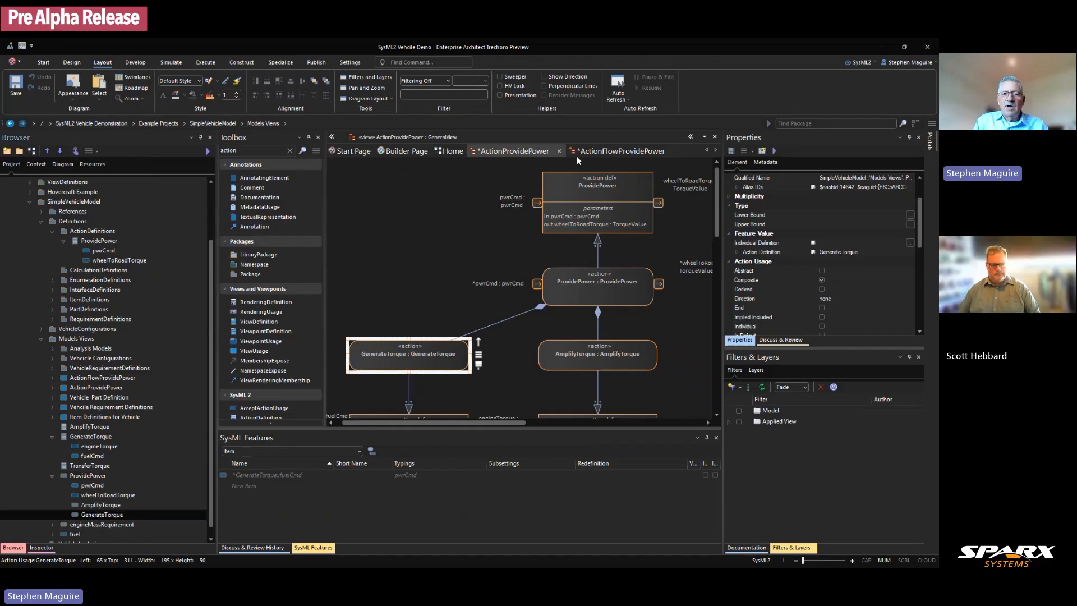
{"action": "left_click", "coordinate": [601, 150]}
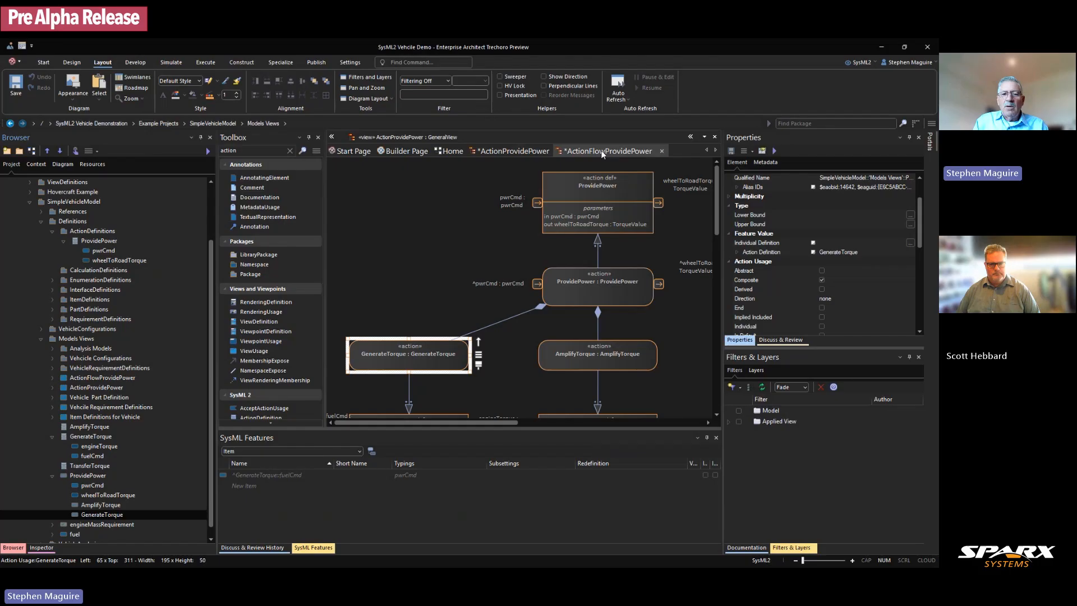
{"action": "left_click", "coordinate": [93, 515]}
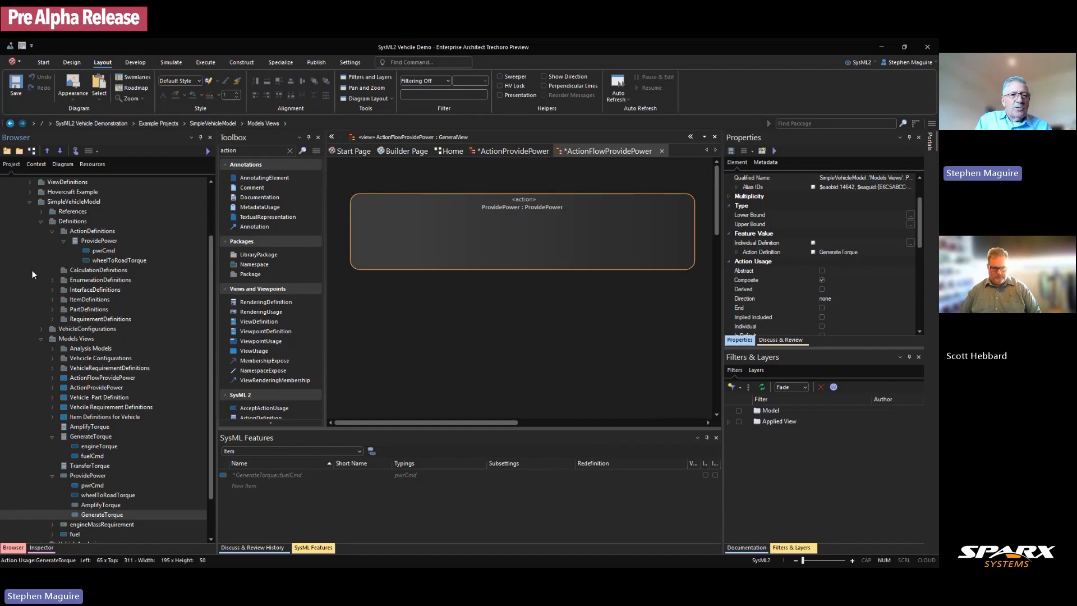
{"action": "left_click", "coordinate": [41, 164]}
{"action": "left_click", "coordinate": [47, 151]}
{"action": "left_click", "coordinate": [47, 150]}
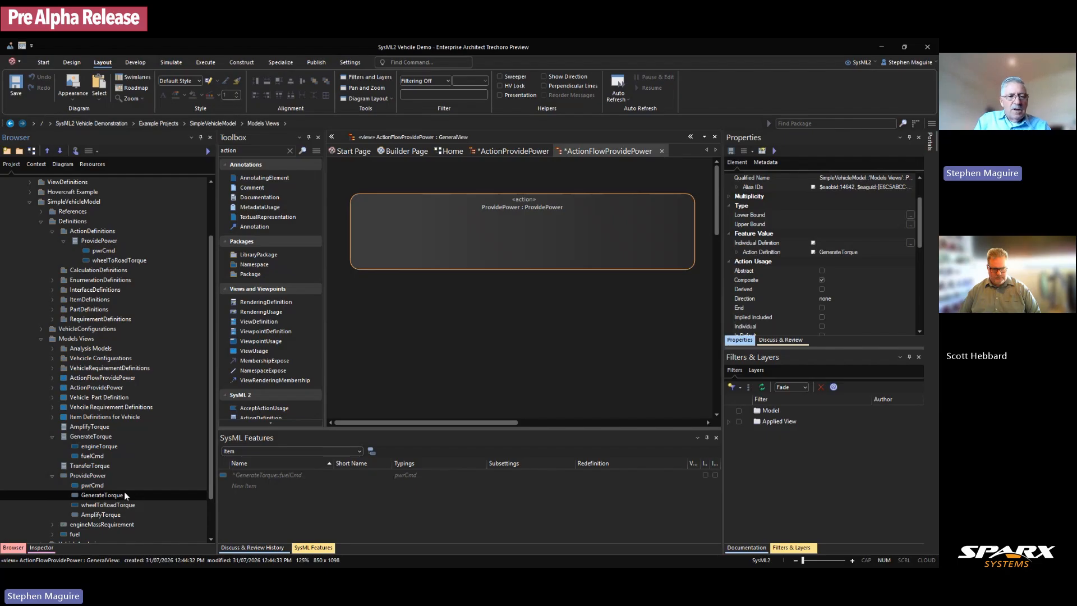
Step: Place the GenerateTorque action usage inside ProvidePower, size it to about 154 by 88, and make the ProvidePower frame taller
{"action": "left_click_drag", "start_coordinate": [113, 496], "coordinate": [411, 232]}
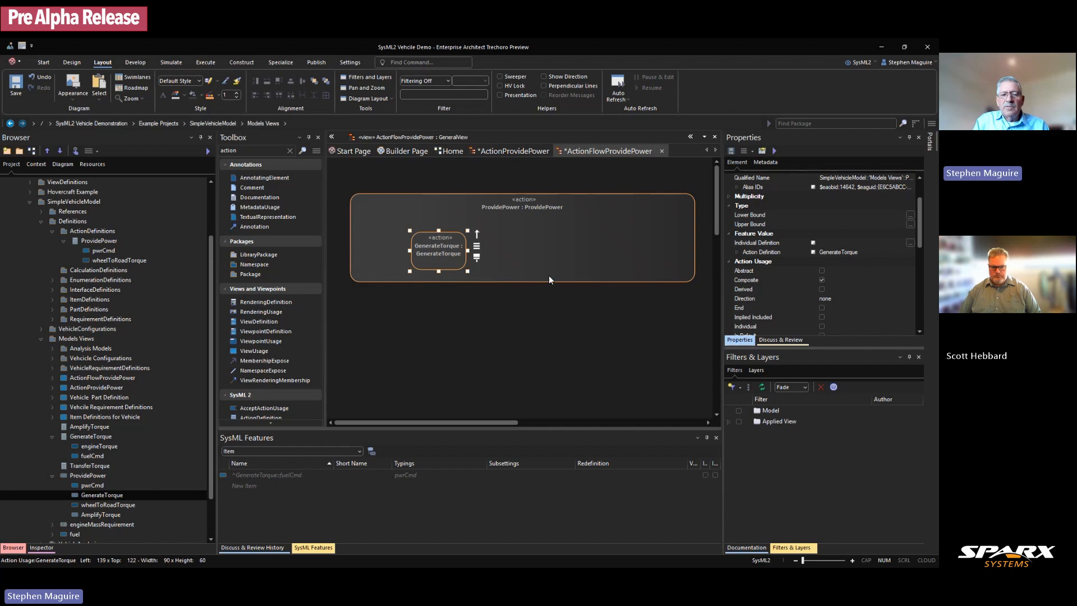
{"action": "mouse_move", "coordinate": [467, 272]}
{"action": "left_mouse_down"}
{"action": "mouse_move", "coordinate": [512, 273]}
{"action": "mouse_move", "coordinate": [465, 258]}
{"action": "left_mouse_up"}
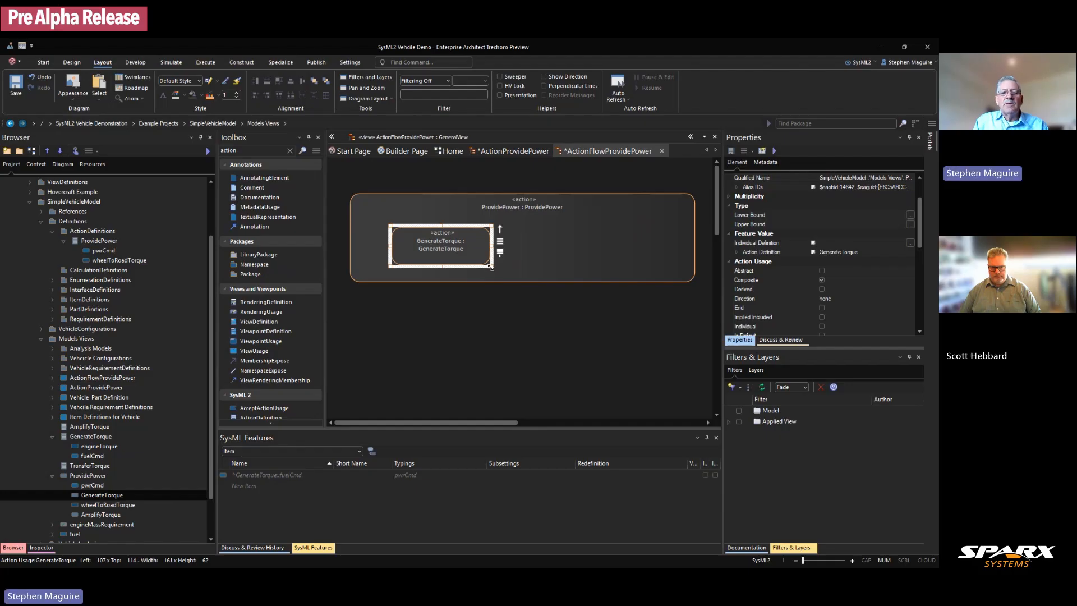
{"action": "left_click", "coordinate": [523, 281]}
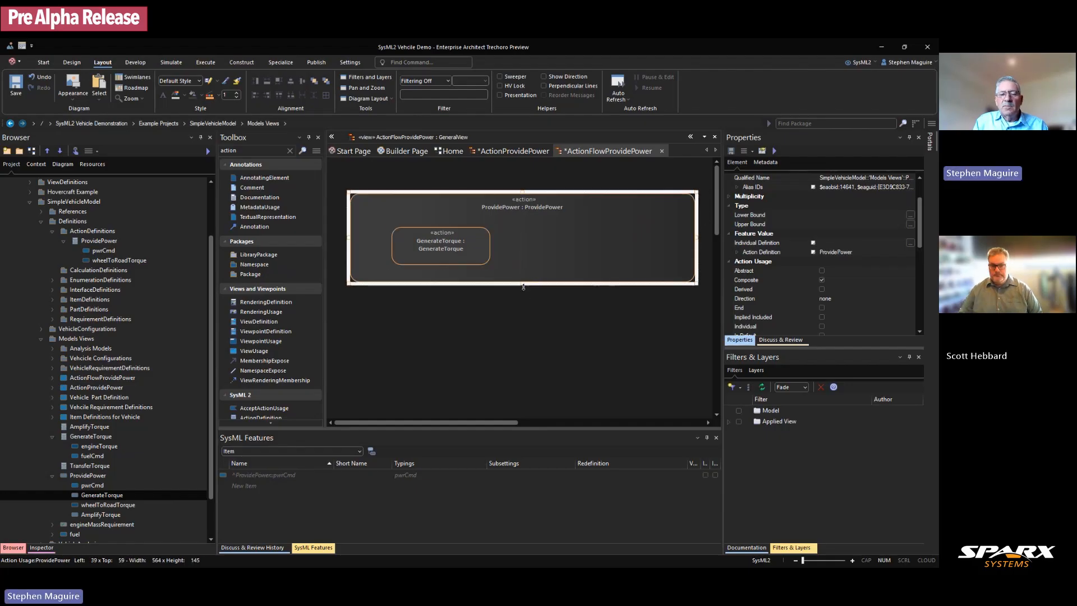
{"action": "left_click_drag", "start_coordinate": [523, 286], "coordinate": [524, 315]}
{"action": "mouse_move", "coordinate": [459, 254]}
{"action": "left_mouse_down"}
{"action": "mouse_move", "coordinate": [454, 242]}
{"action": "mouse_move", "coordinate": [479, 283]}
{"action": "mouse_move", "coordinate": [459, 264]}
{"action": "left_mouse_up"}
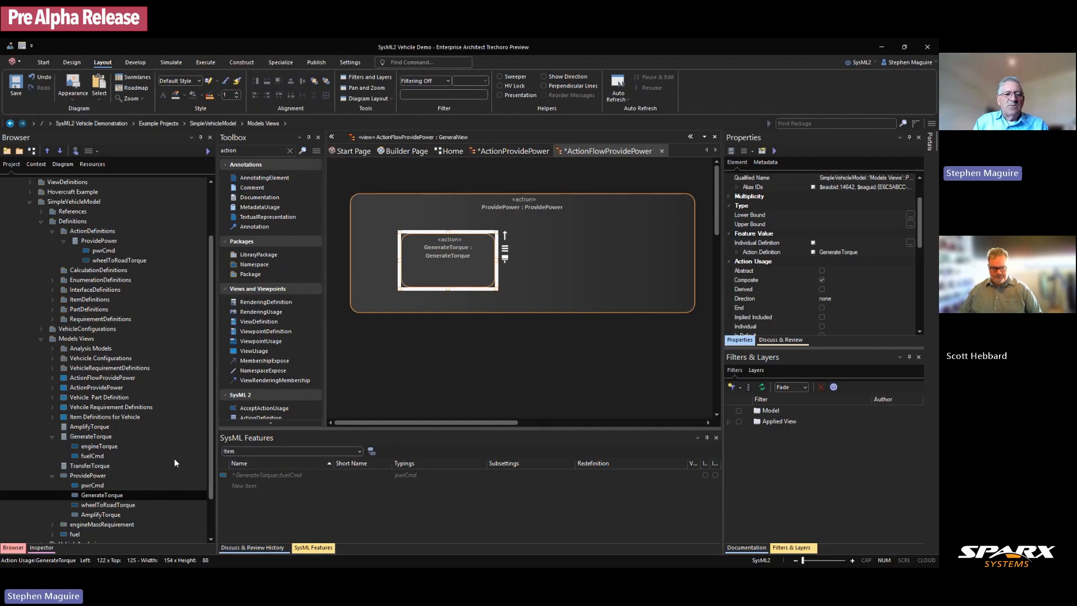
{"action": "left_click", "coordinate": [93, 425]}
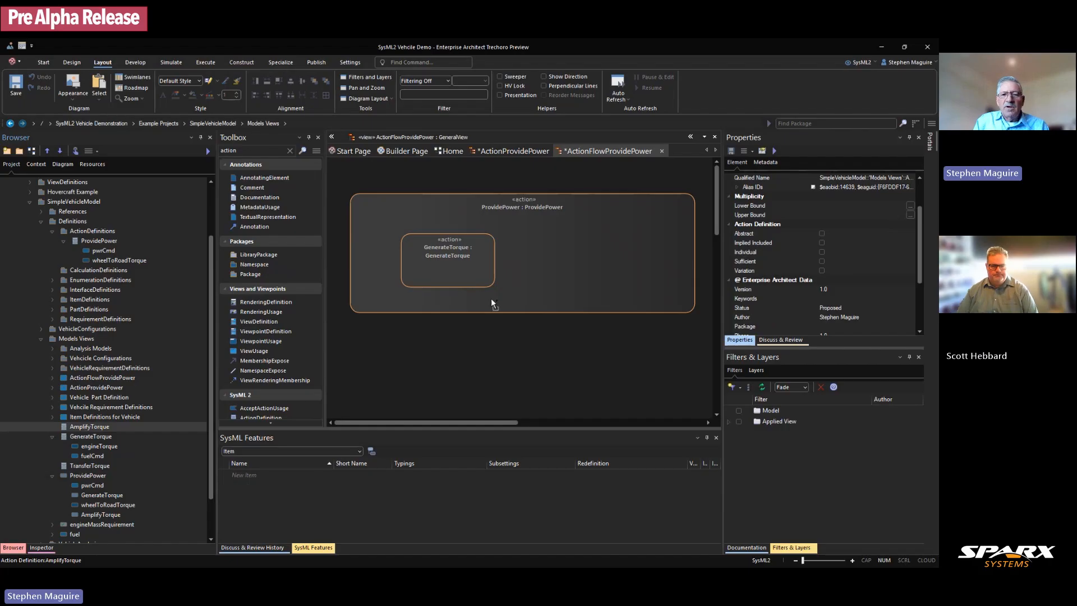
{"action": "left_click_drag", "start_coordinate": [490, 298], "coordinate": [551, 248]}
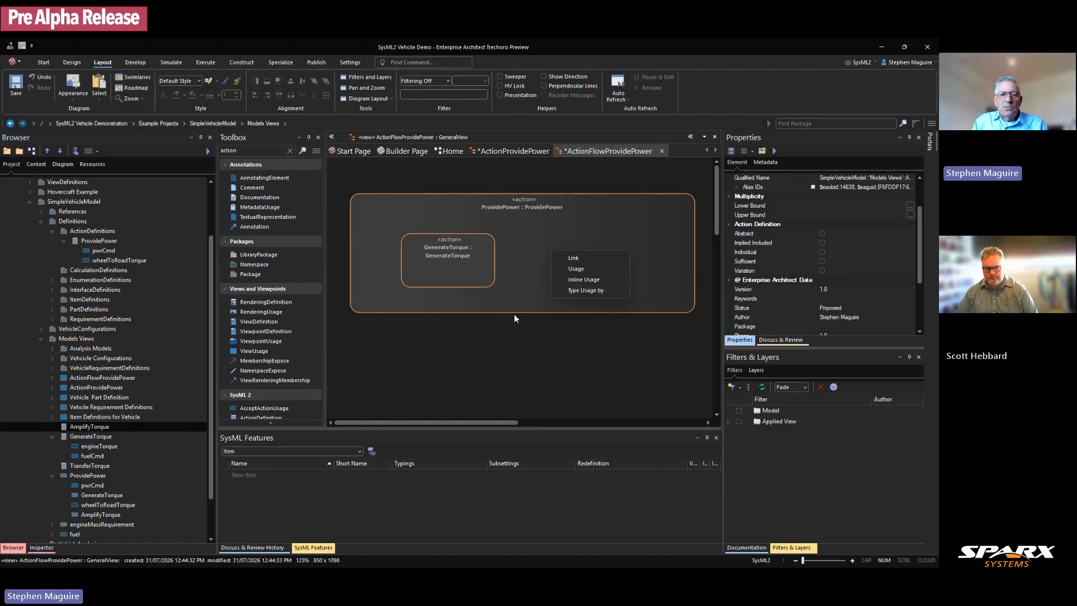
{"action": "left_click", "coordinate": [581, 361]}
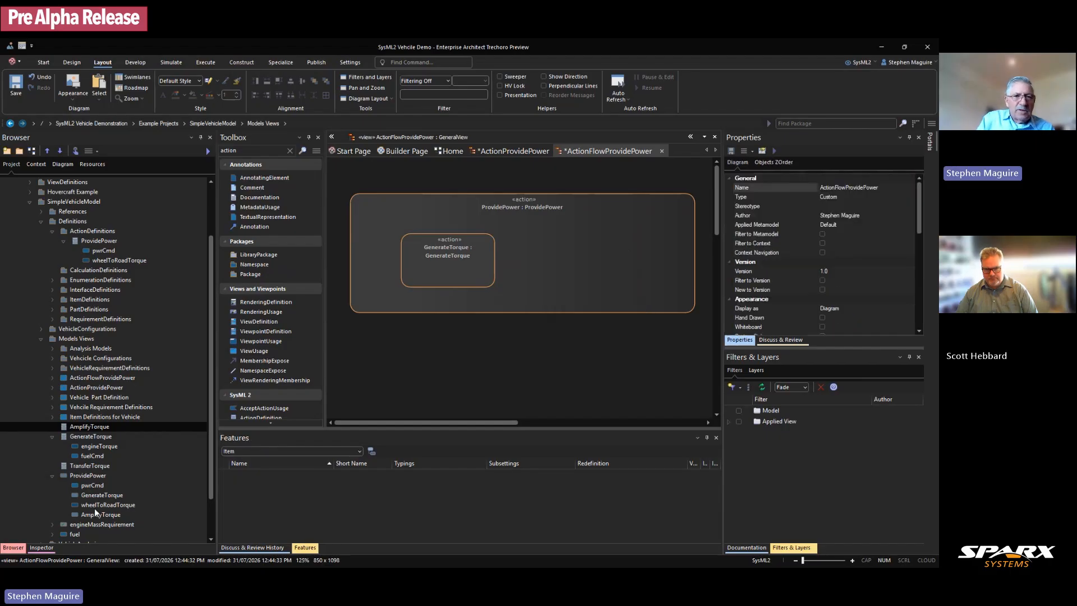
Step: Locate the AmplifyTorque action usage from the ActionProvidePower diagram and place it inside ProvidePower, beside GenerateTorque, on the ActionFlowProvidePower diagram
{"action": "left_click", "coordinate": [517, 151]}
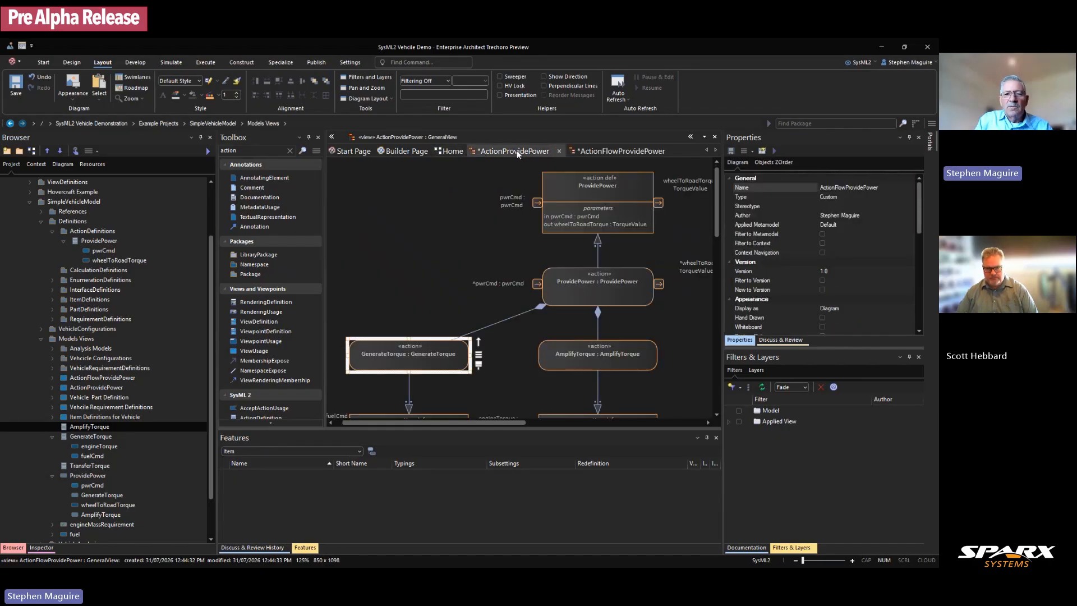
{"action": "left_click", "coordinate": [562, 358]}
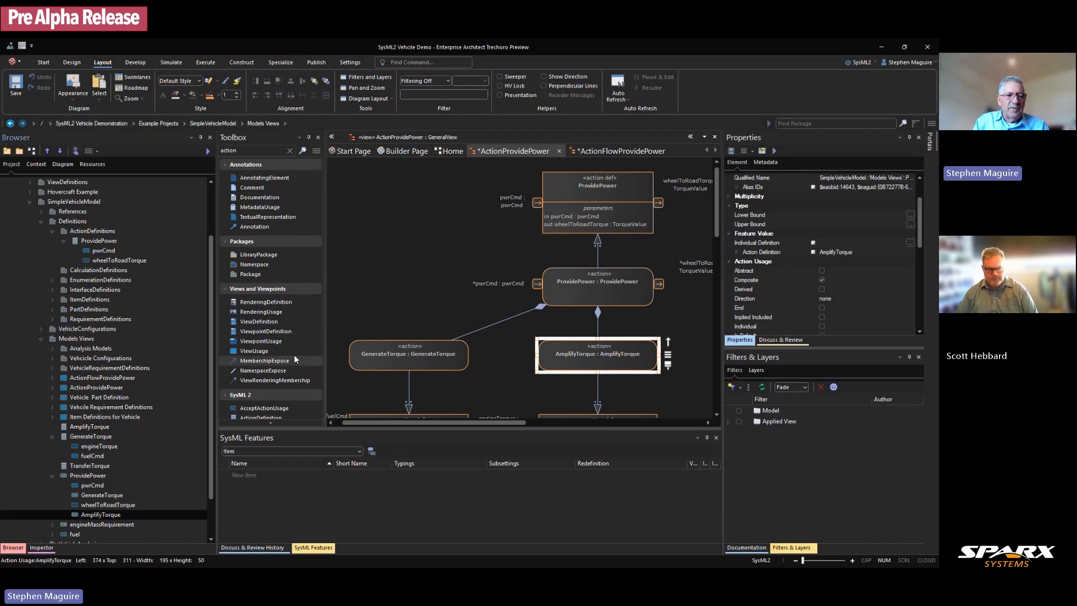
{"action": "left_click", "coordinate": [595, 151]}
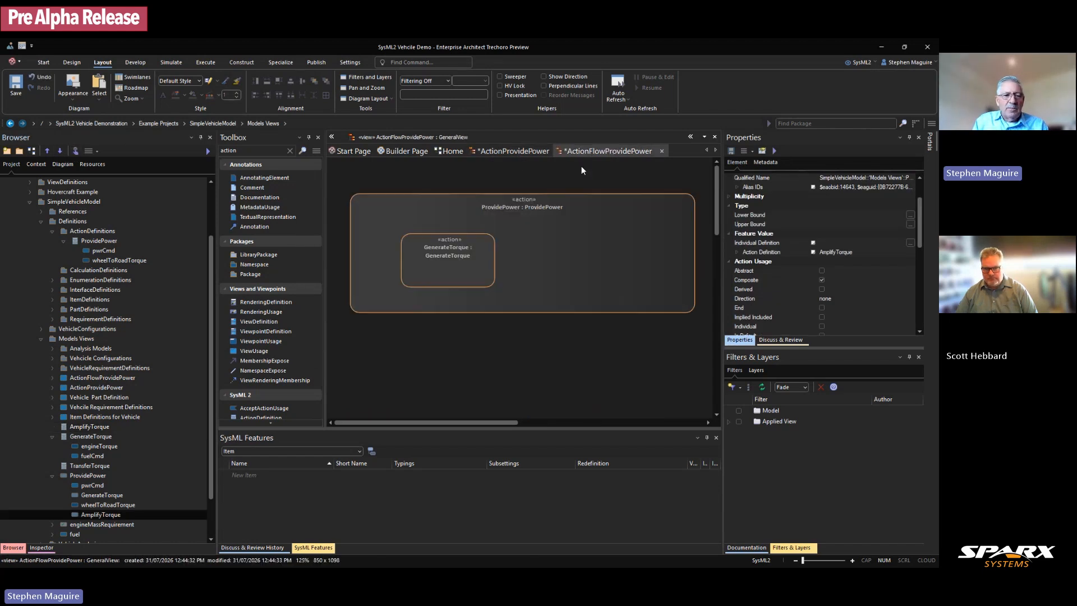
{"action": "left_click_drag", "start_coordinate": [106, 515], "coordinate": [546, 254]}
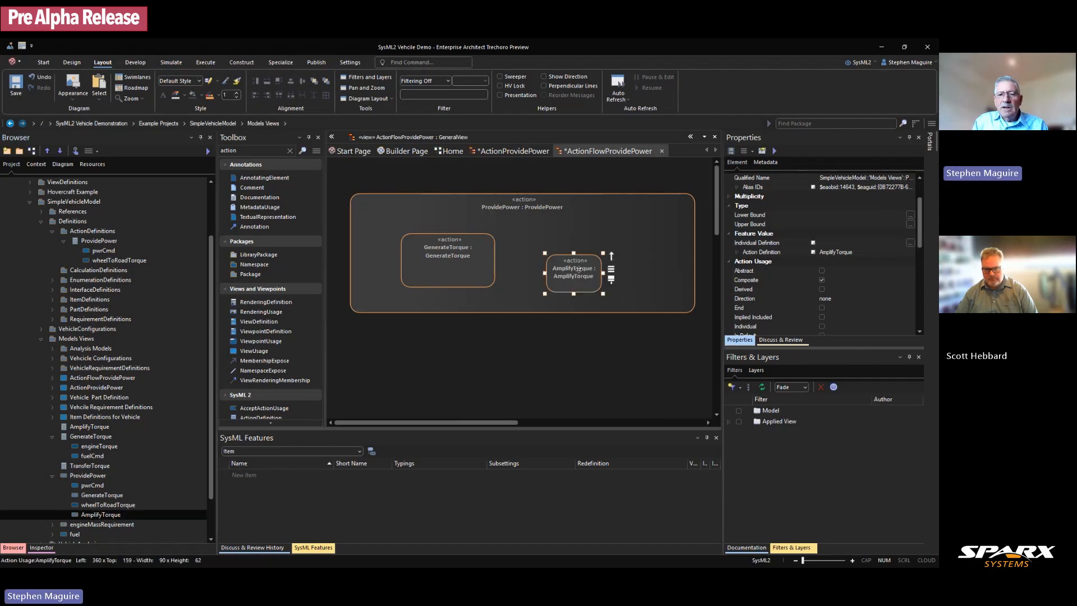
Step: Place AmplifyTorque beside GenerateTorque and make it the same size as GenerateTorque, 154 by 88
{"action": "left_click_drag", "start_coordinate": [587, 286], "coordinate": [575, 263]}
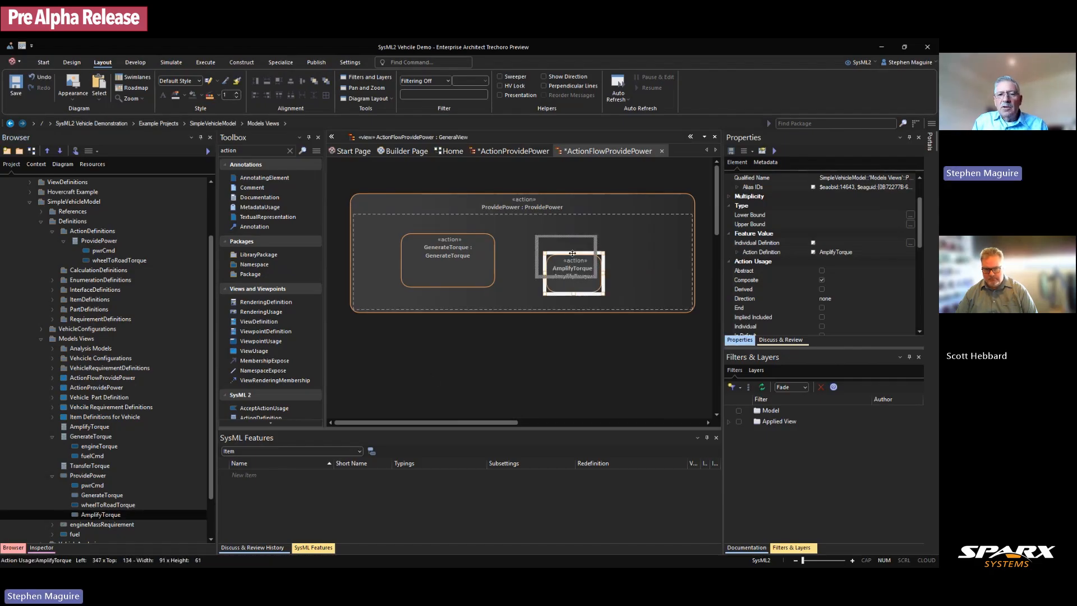
{"action": "left_click", "coordinate": [435, 268], "text": "ctrl"}
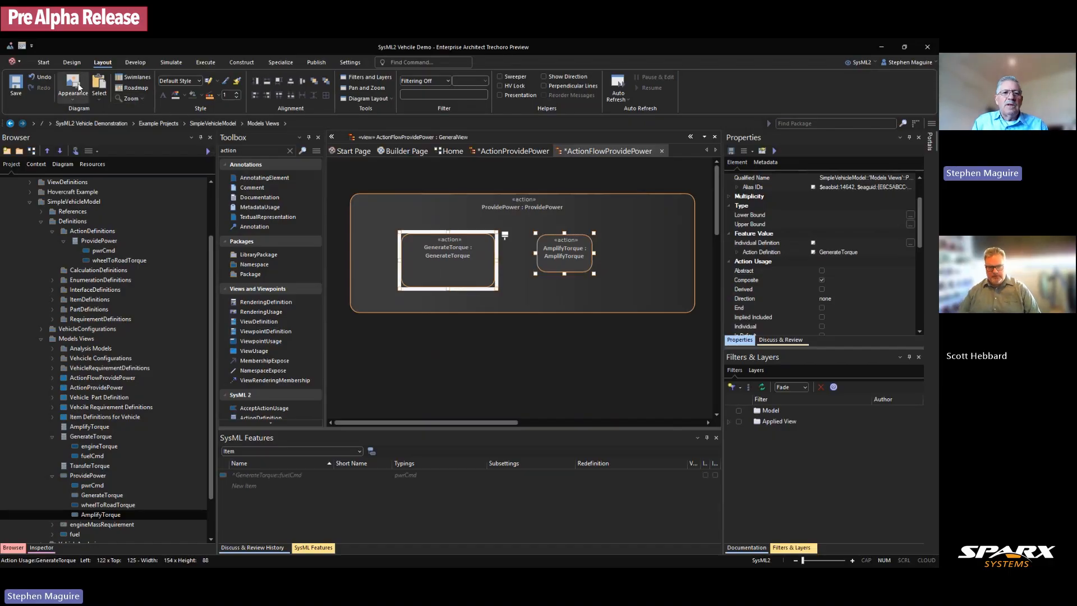
{"action": "left_click", "coordinate": [278, 79]}
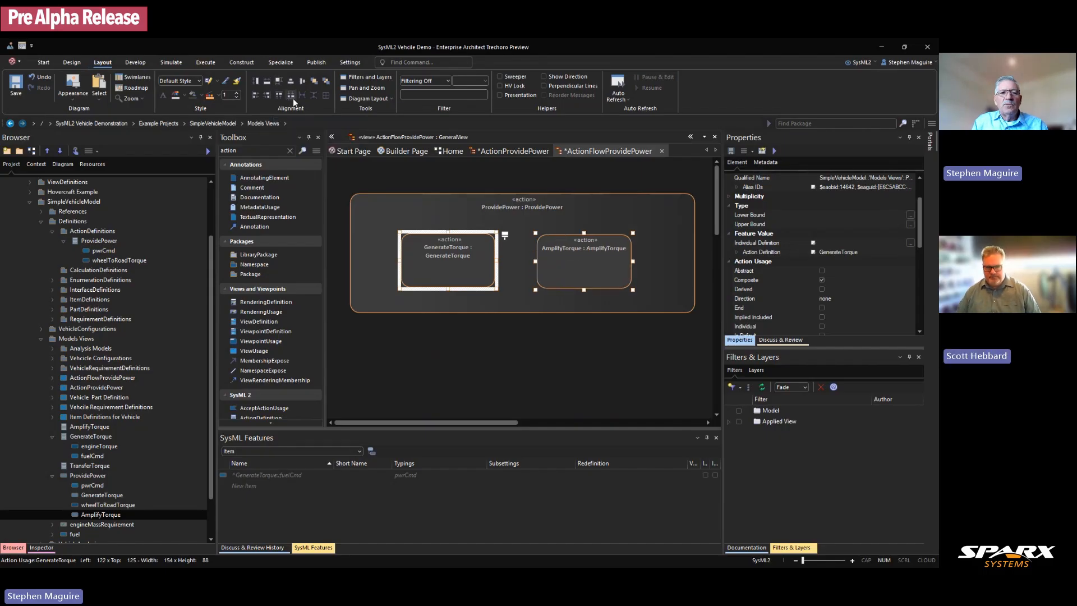
{"action": "left_click", "coordinate": [432, 384]}
Step: Space GenerateTorque and AmplifyTorque apart inside ProvidePower so they sit roughly level with each other
{"action": "left_click_drag", "start_coordinate": [581, 261], "coordinate": [602, 257]}
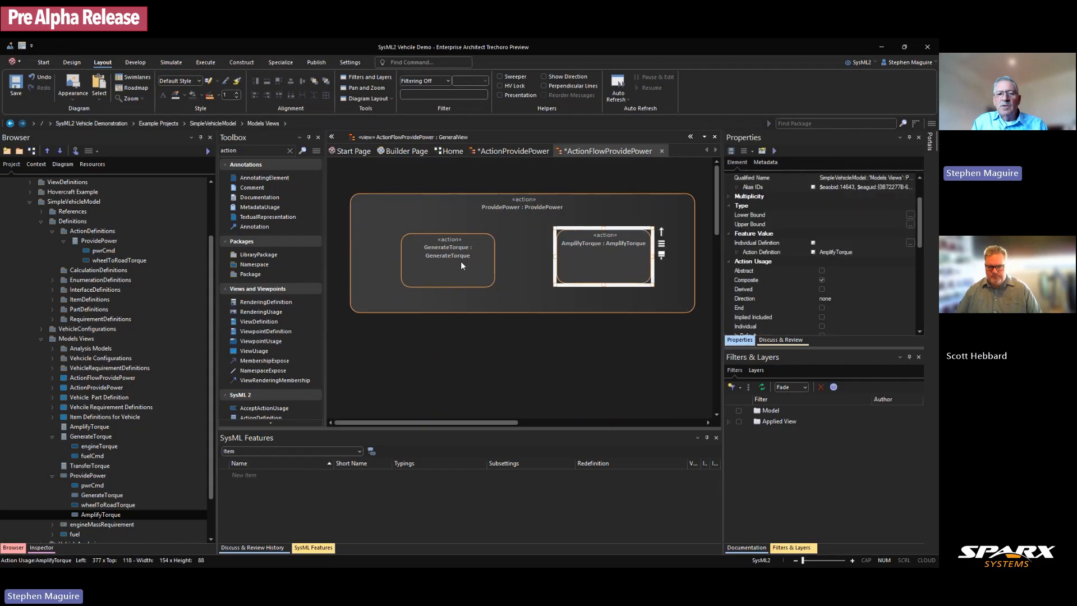
{"action": "left_click_drag", "start_coordinate": [461, 259], "coordinate": [467, 259]}
{"action": "left_click_drag", "start_coordinate": [589, 251], "coordinate": [589, 255]}
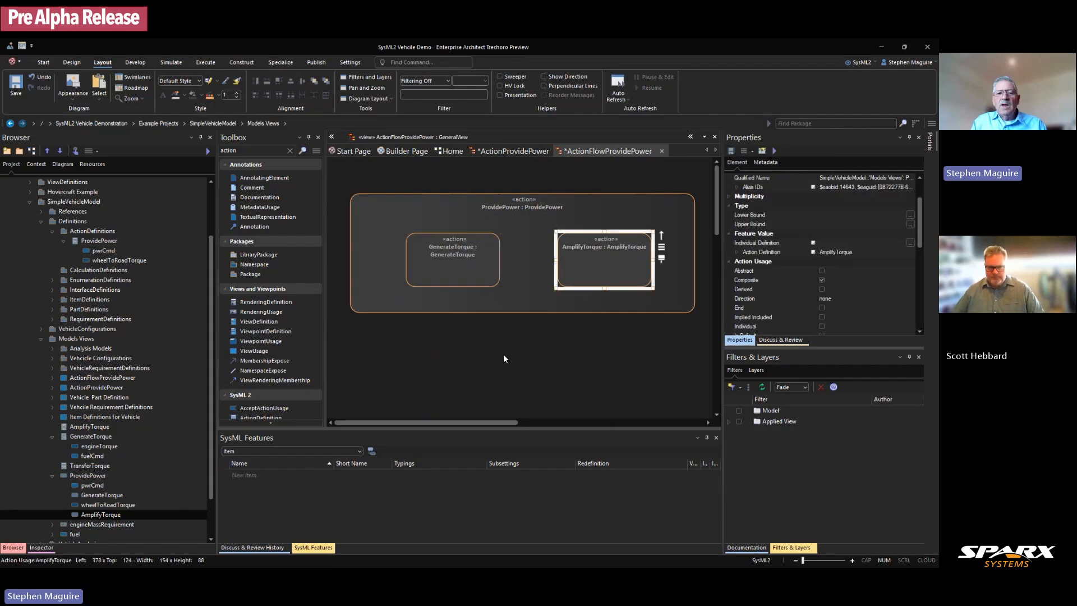
{"action": "left_click", "coordinate": [503, 354]}
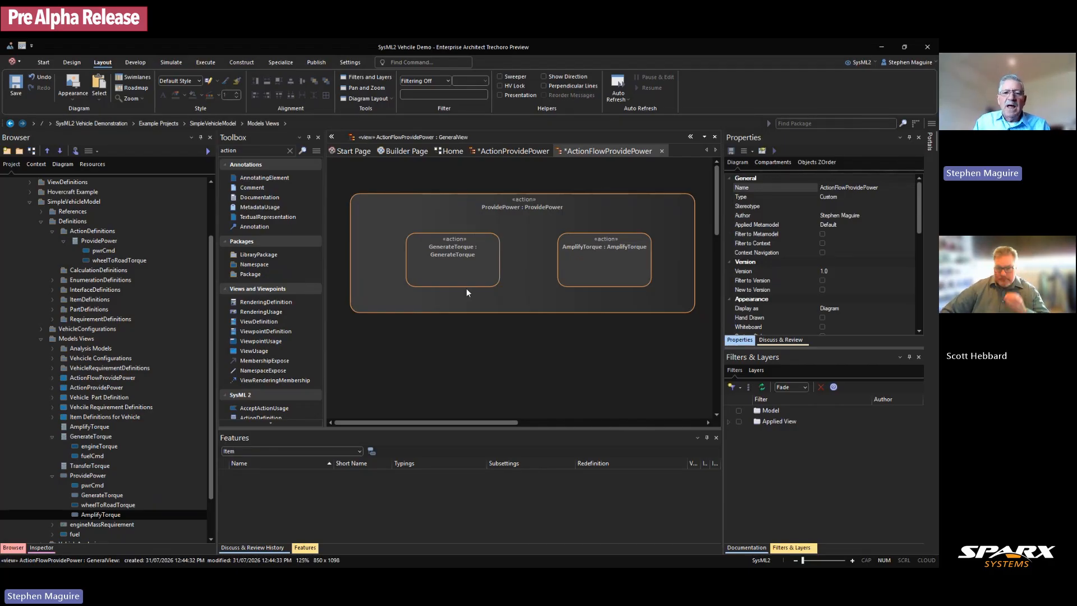
Step: Expose the inherited pwrCmd item usage on the ProvidePower action usage
{"action": "left_click", "coordinate": [433, 208]}
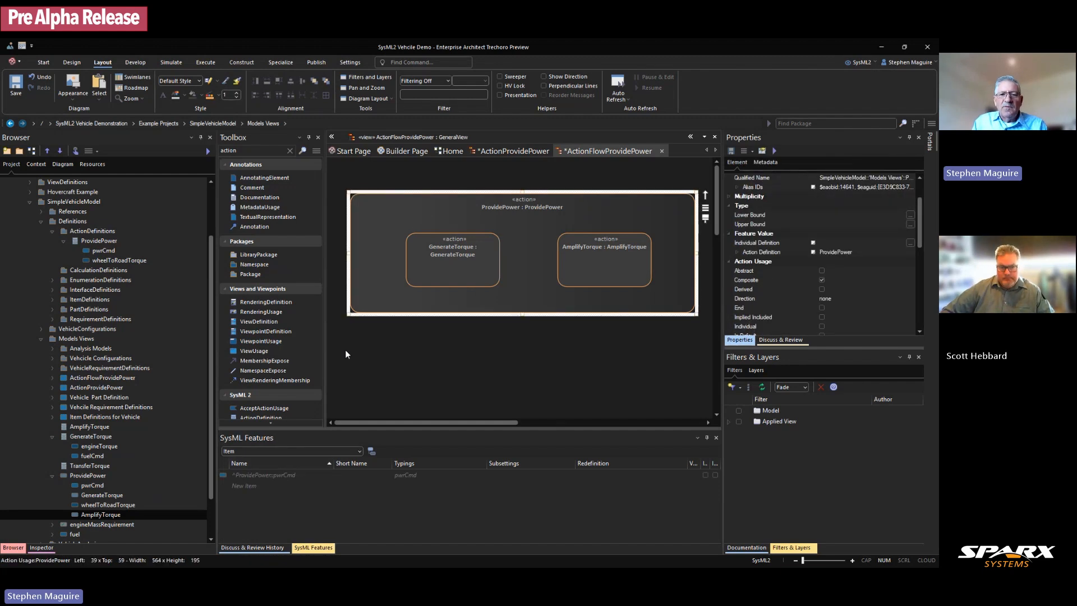
{"action": "left_click", "coordinate": [268, 476]}
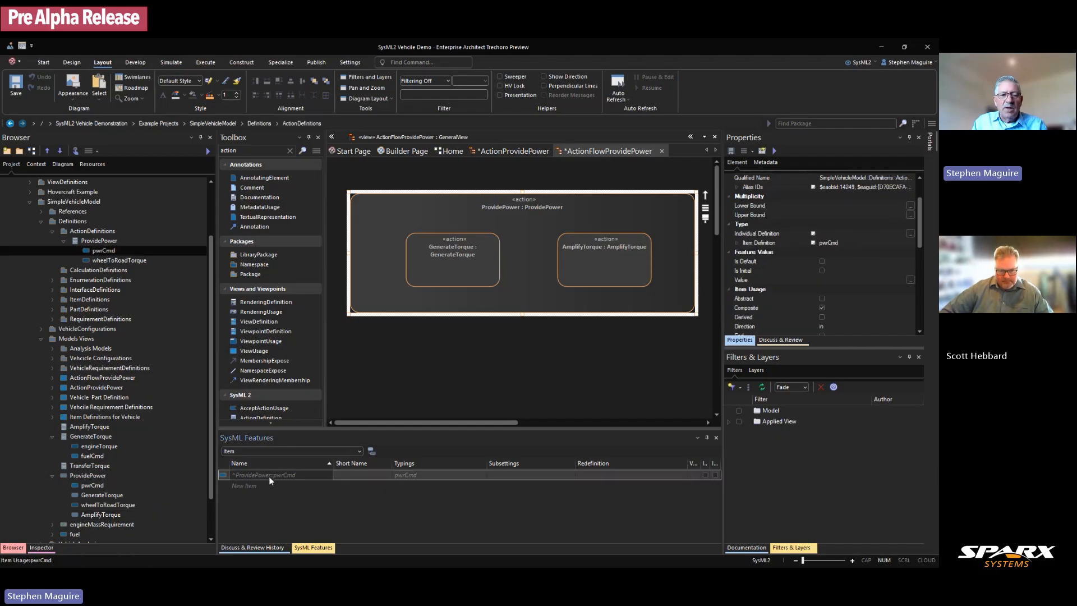
{"action": "right_click", "coordinate": [271, 477]}
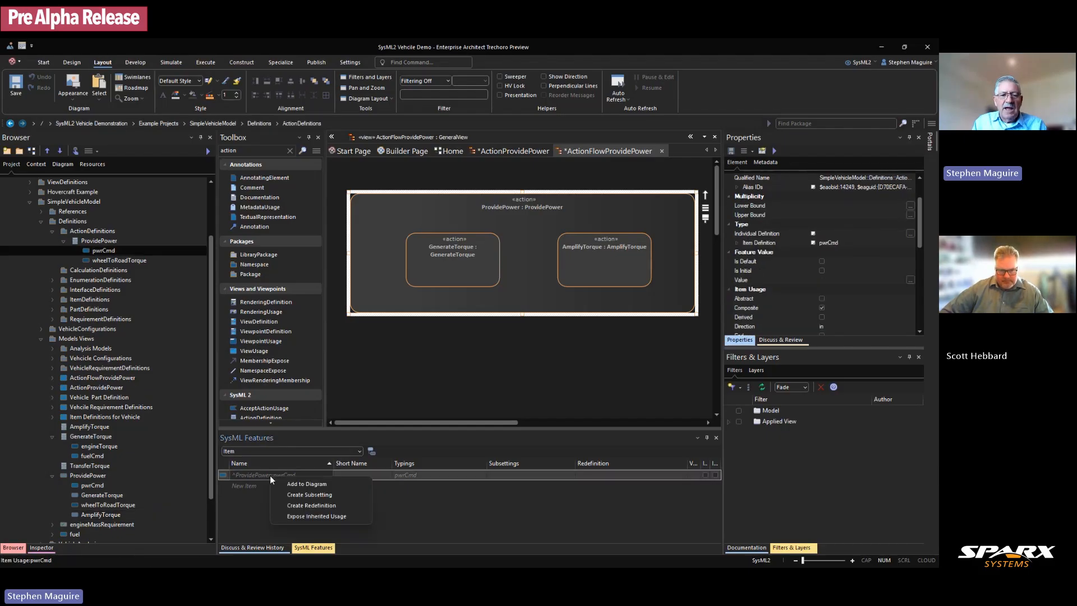
{"action": "left_click", "coordinate": [311, 515]}
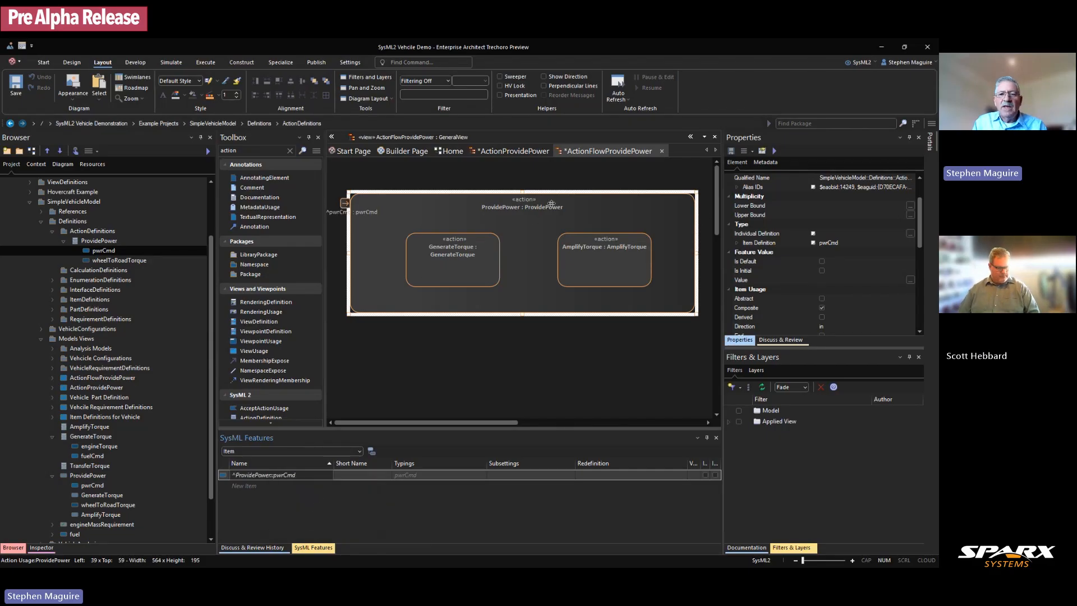
Step: Shift ProvidePower further right on the diagram and place the pwrCmd parameter on its left edge with the label above it
{"action": "left_click_drag", "start_coordinate": [551, 203], "coordinate": [594, 203]}
{"action": "left_click", "coordinate": [470, 387]}
{"action": "left_click_drag", "start_coordinate": [388, 211], "coordinate": [380, 236]}
{"action": "left_click", "coordinate": [378, 234]}
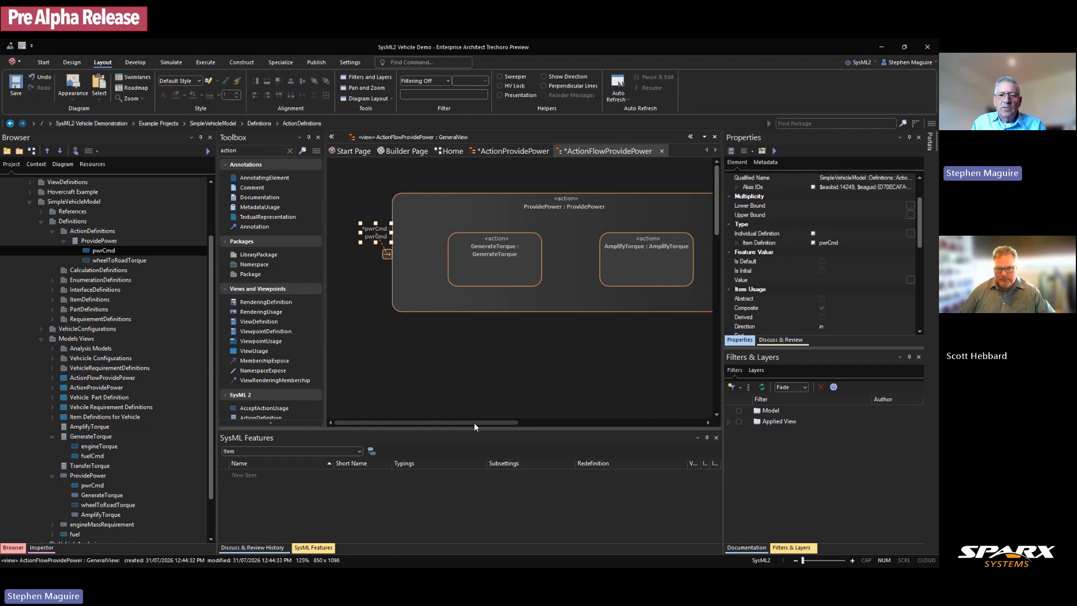
{"action": "mouse_move", "coordinate": [474, 422]}
{"action": "left_mouse_down"}
{"action": "mouse_move", "coordinate": [498, 424]}
{"action": "mouse_move", "coordinate": [462, 422]}
{"action": "left_mouse_up"}
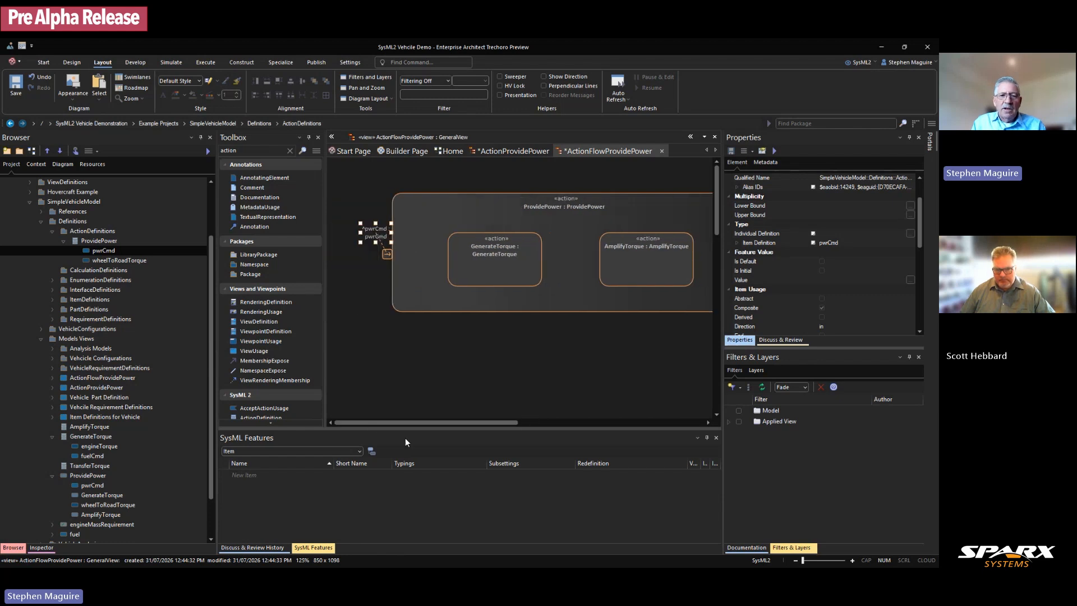
Step: List the Reference features of ProvidePower and expose its inherited wheelToRoadTorque usage
{"action": "left_click", "coordinate": [430, 273]}
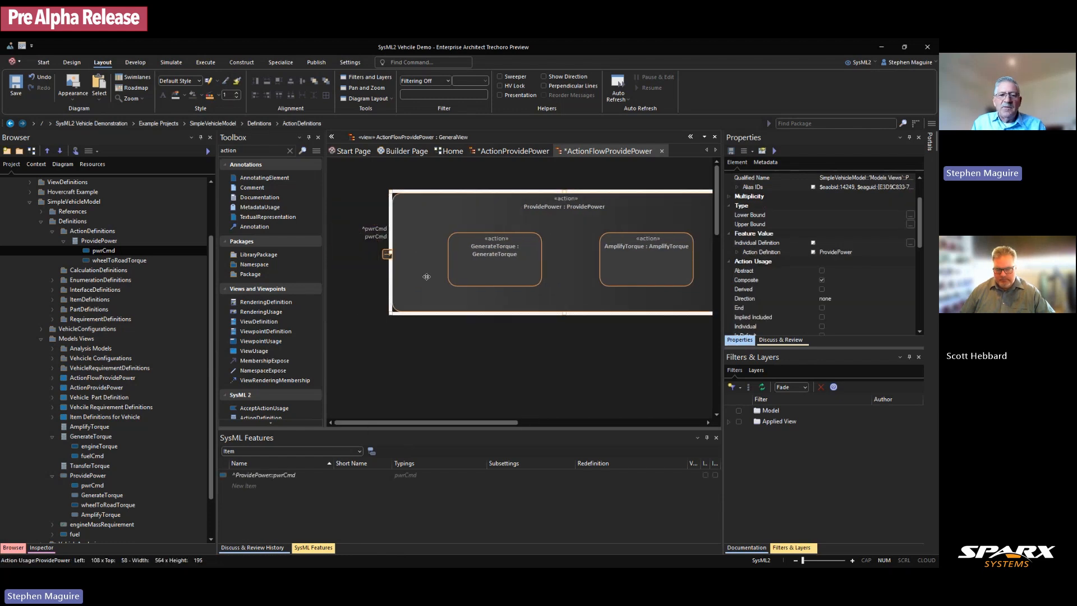
{"action": "left_click", "coordinate": [358, 450]}
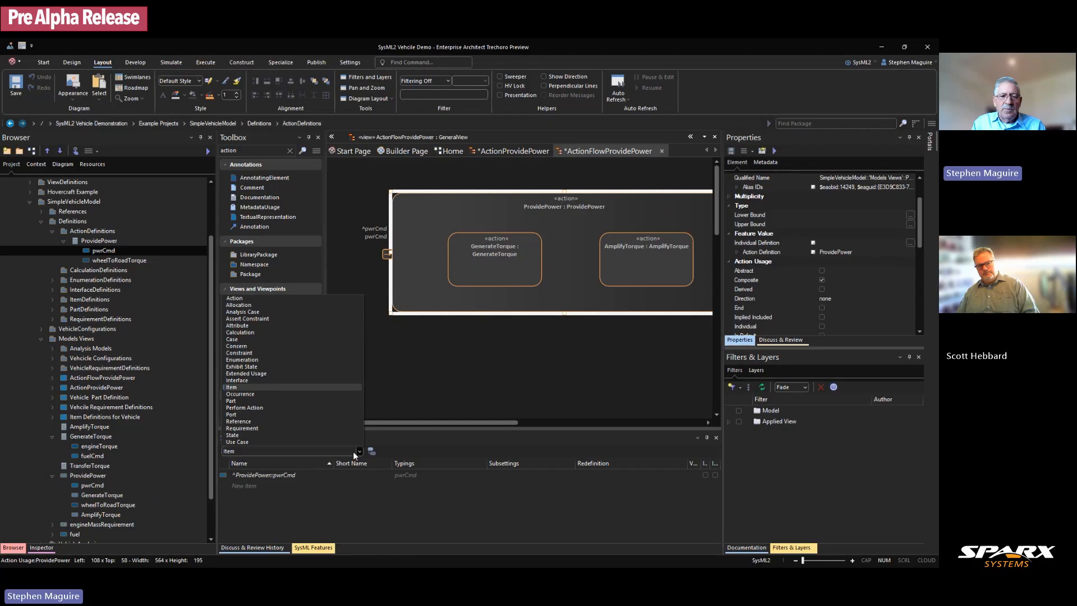
{"action": "left_click", "coordinate": [253, 420]}
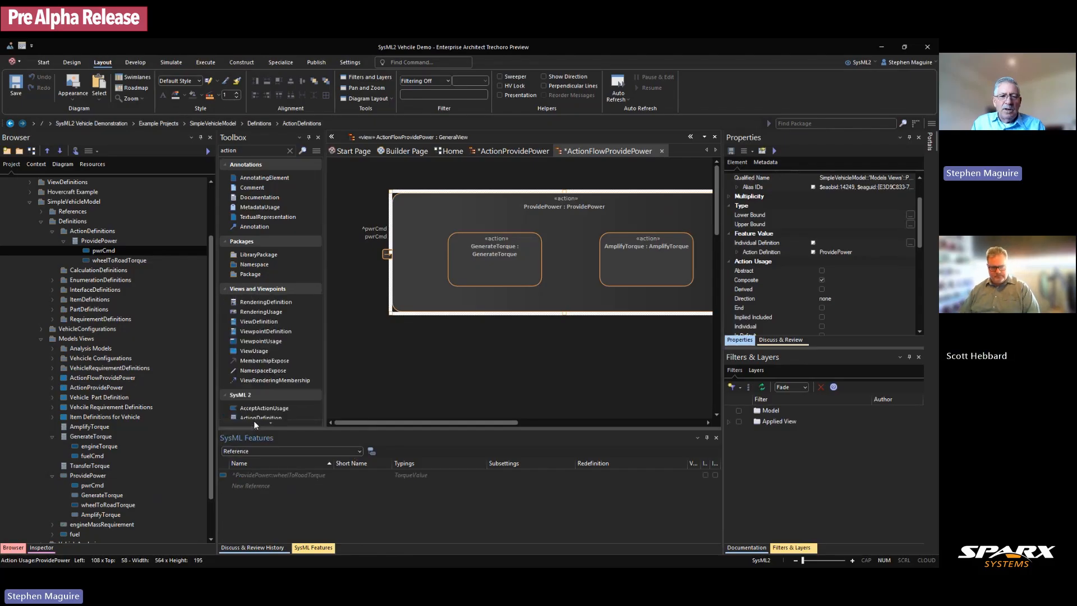
{"action": "left_click", "coordinate": [270, 475]}
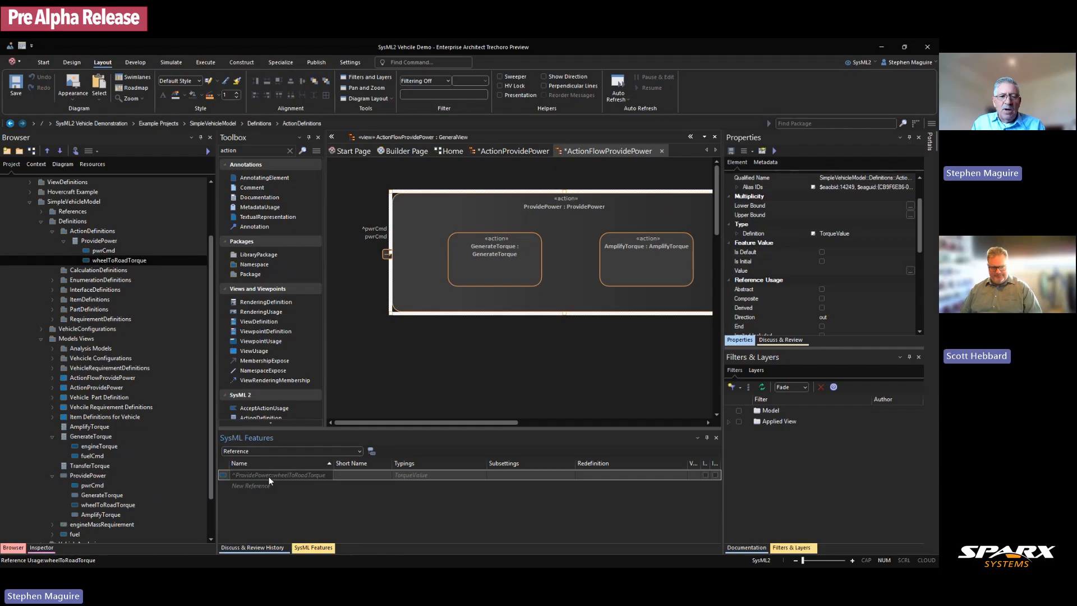
{"action": "right_click", "coordinate": [268, 476]}
{"action": "left_click", "coordinate": [301, 517]}
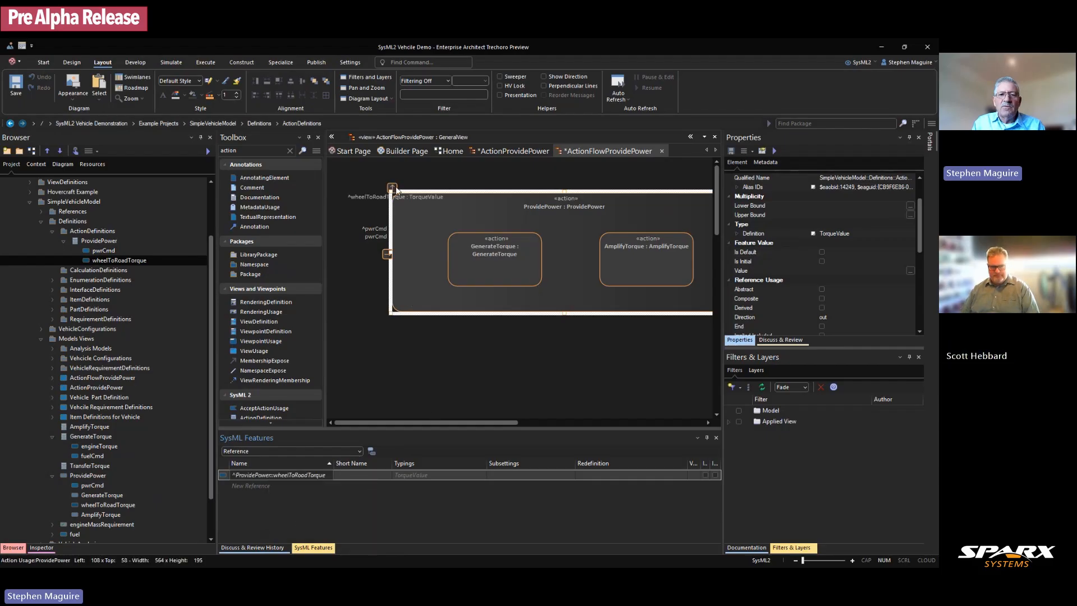
Step: Move the wheelToRoadTorque parameter to the middle of ProvidePower's right edge, with its label outside the frame above it
{"action": "left_click_drag", "start_coordinate": [394, 188], "coordinate": [705, 211]}
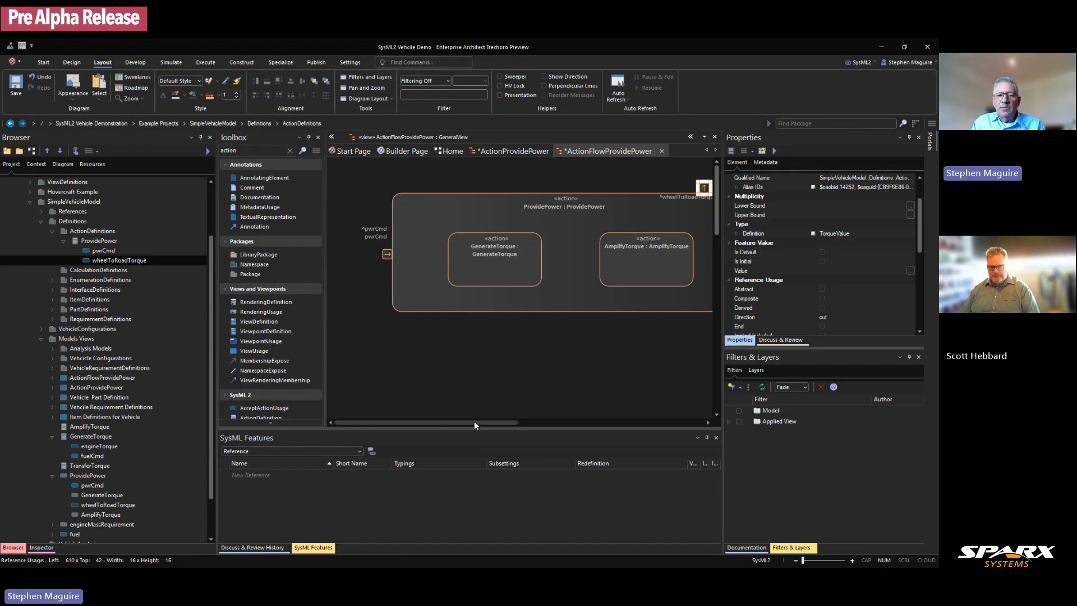
{"action": "left_click_drag", "start_coordinate": [475, 424], "coordinate": [534, 423]}
{"action": "left_click_drag", "start_coordinate": [577, 186], "coordinate": [669, 216]}
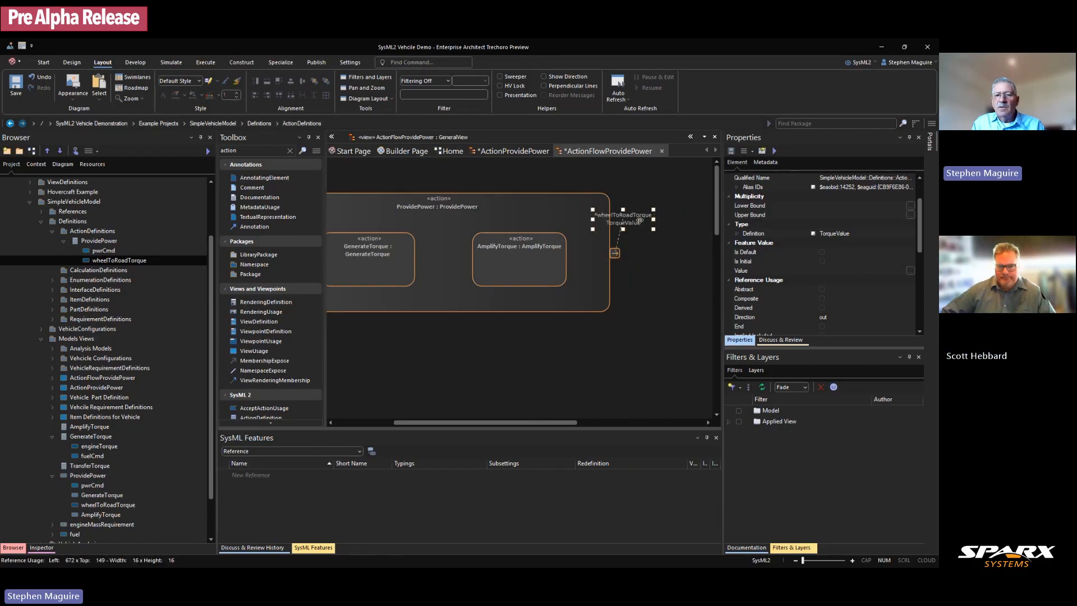
{"action": "left_click", "coordinate": [614, 250]}
{"action": "left_click_drag", "start_coordinate": [617, 252], "coordinate": [616, 251]}
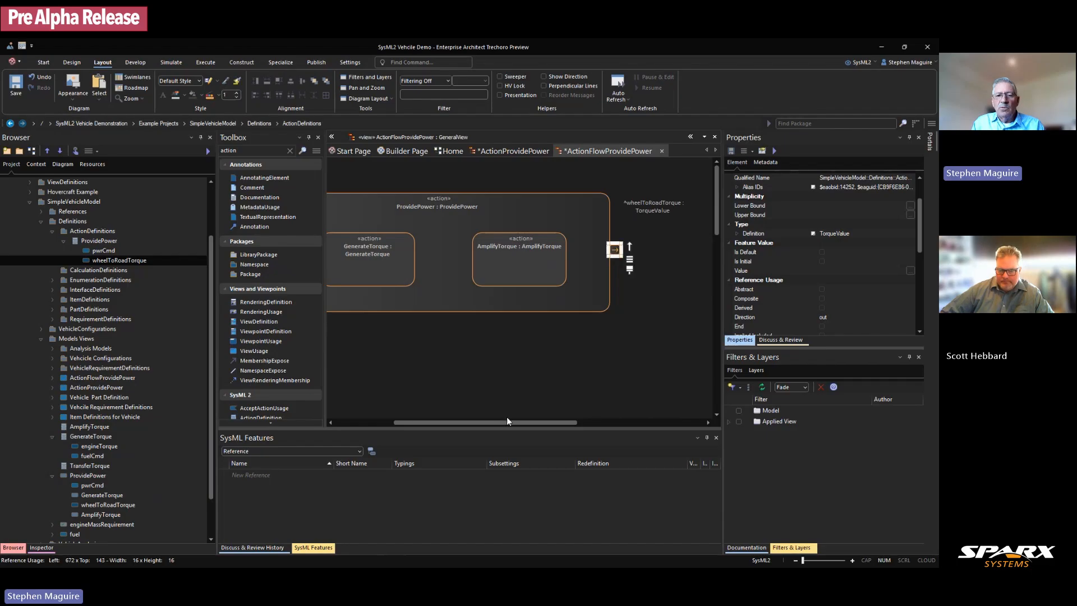
Step: Expose the inherited engineTorque reference usage on GenerateTorque and place it on the right edge with its label below
{"action": "left_click_drag", "start_coordinate": [505, 422], "coordinate": [452, 423]}
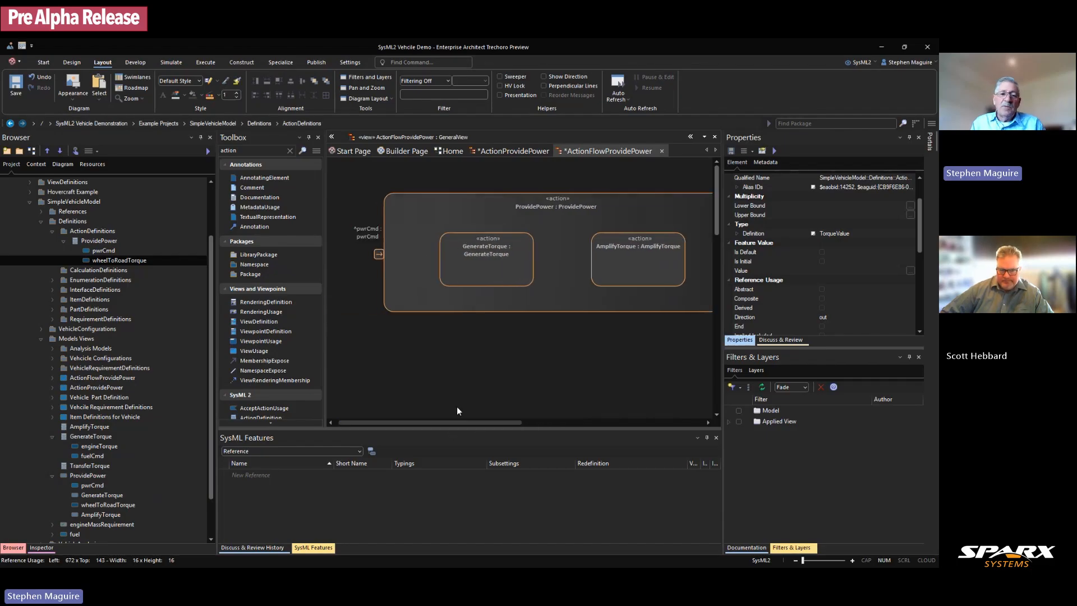
{"action": "left_click", "coordinate": [479, 268]}
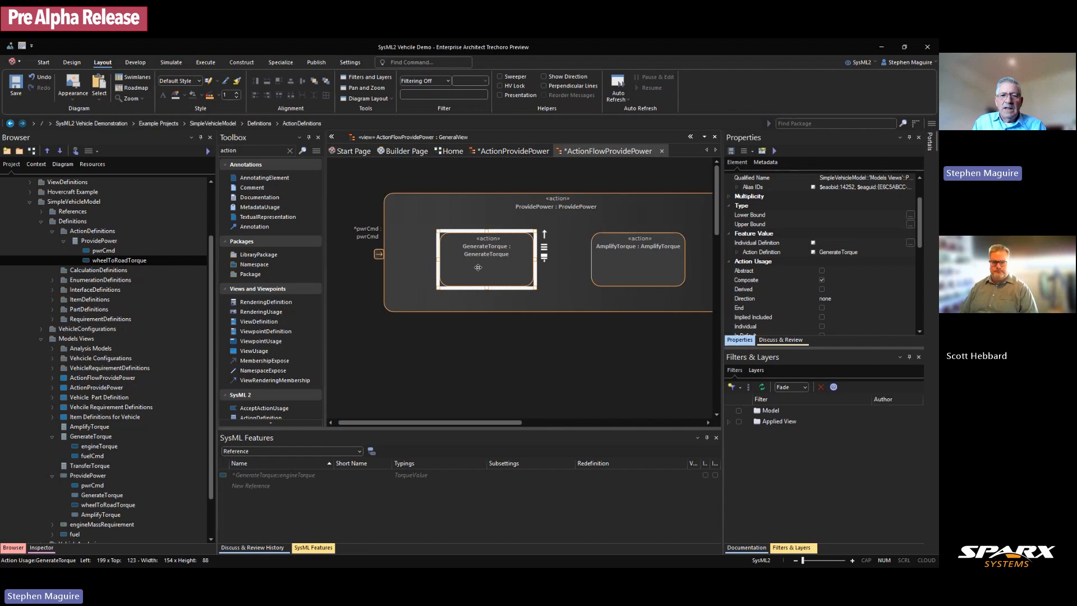
{"action": "left_click", "coordinate": [277, 474]}
{"action": "right_click", "coordinate": [276, 476]}
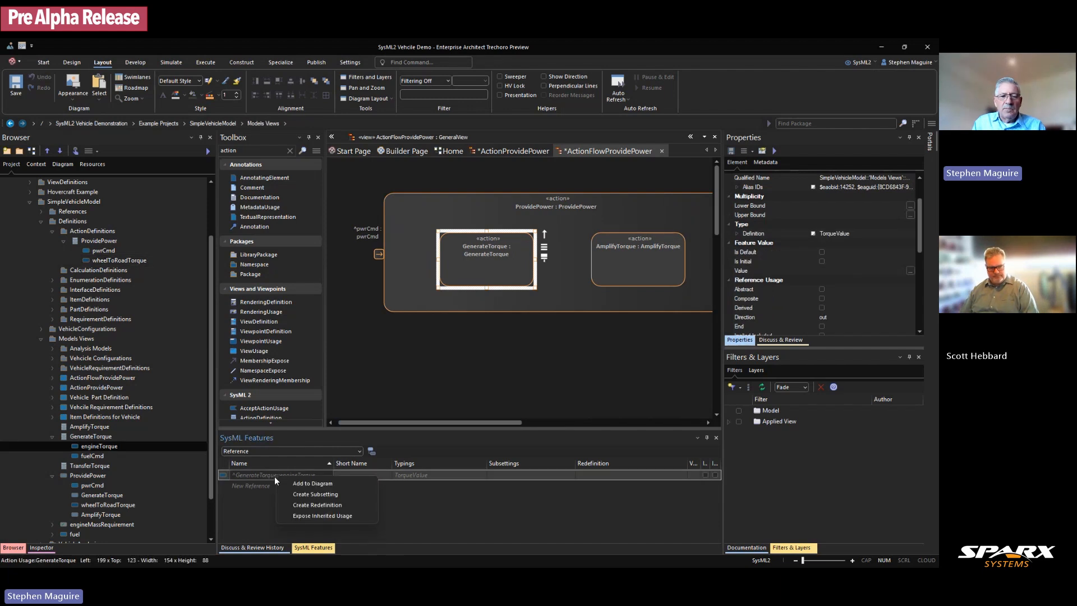
{"action": "left_click", "coordinate": [299, 514]}
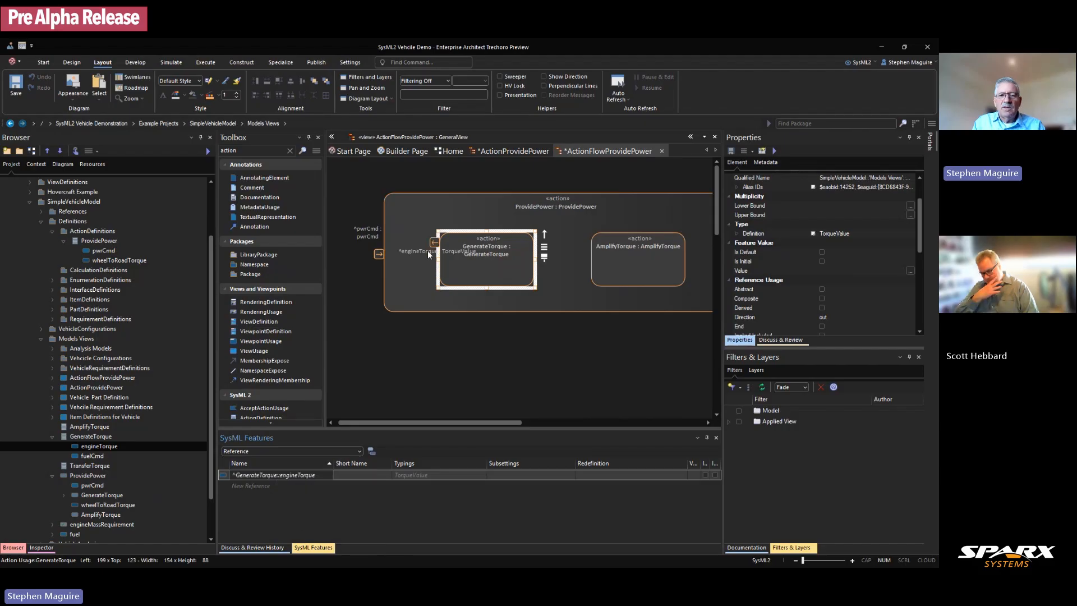
{"action": "mouse_move", "coordinate": [425, 249]}
{"action": "left_mouse_down"}
{"action": "mouse_move", "coordinate": [424, 288]}
{"action": "mouse_move", "coordinate": [425, 270]}
{"action": "left_mouse_up"}
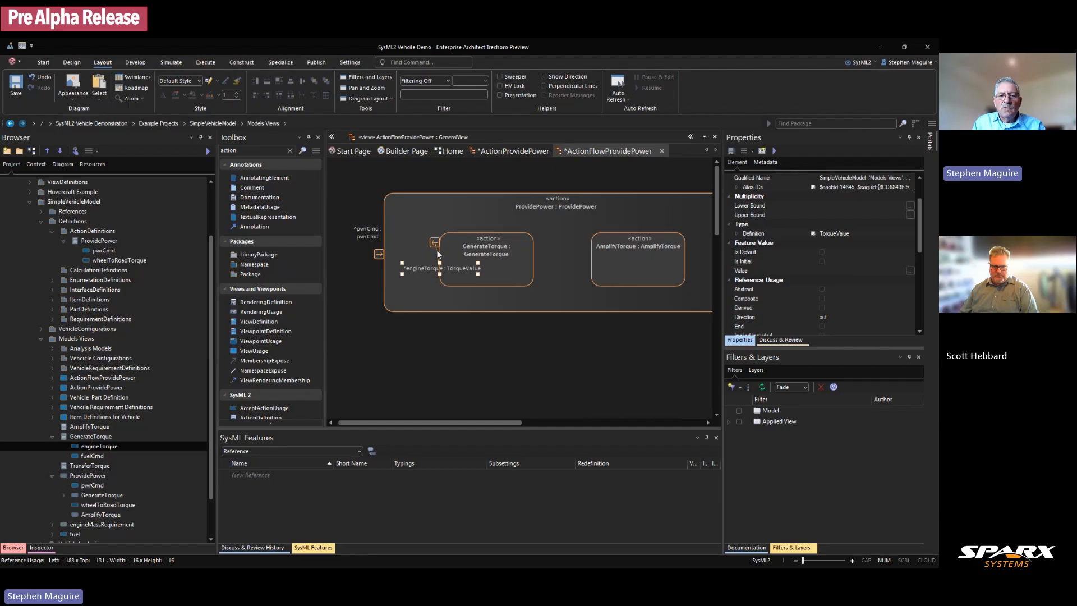
{"action": "left_click_drag", "start_coordinate": [537, 245], "coordinate": [538, 254]}
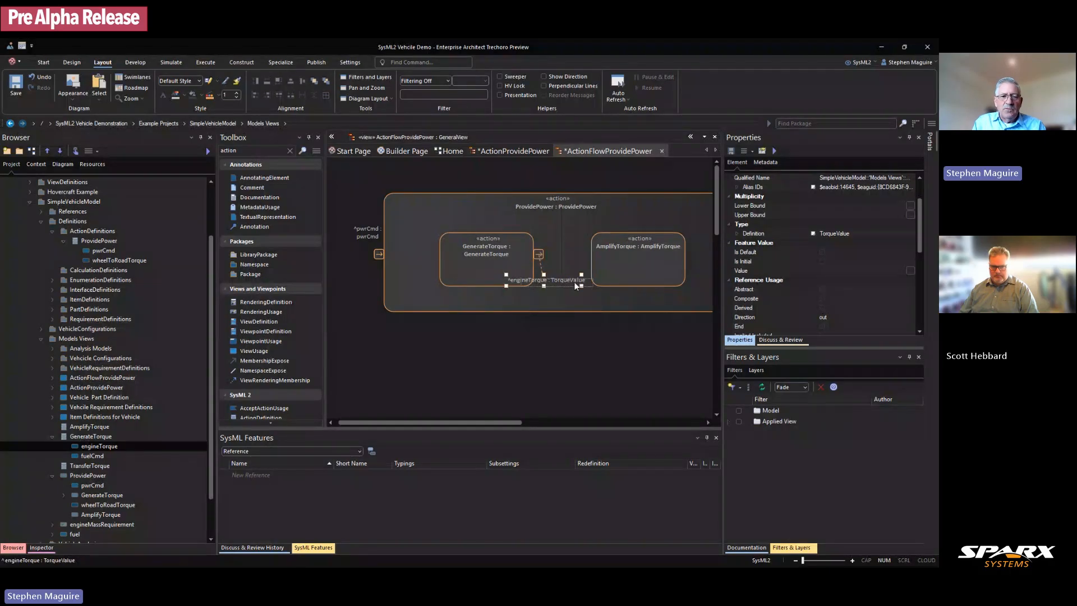
Step: List the Item features of GenerateTorque and expose its inherited fuelCmd usage
{"action": "left_click", "coordinate": [502, 273]}
{"action": "left_click", "coordinate": [359, 452]}
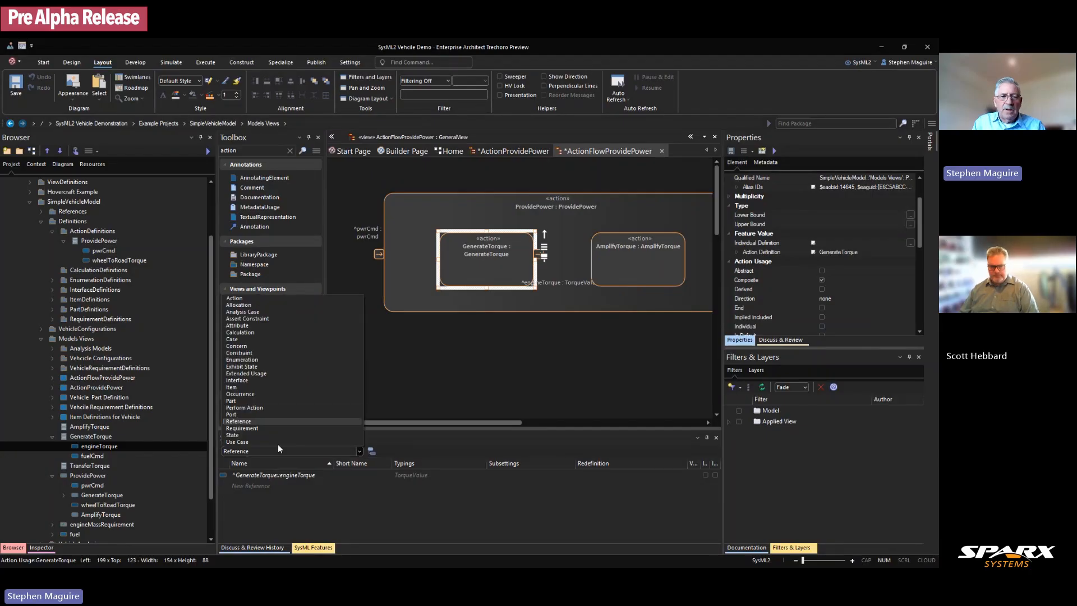
{"action": "left_click", "coordinate": [247, 387]}
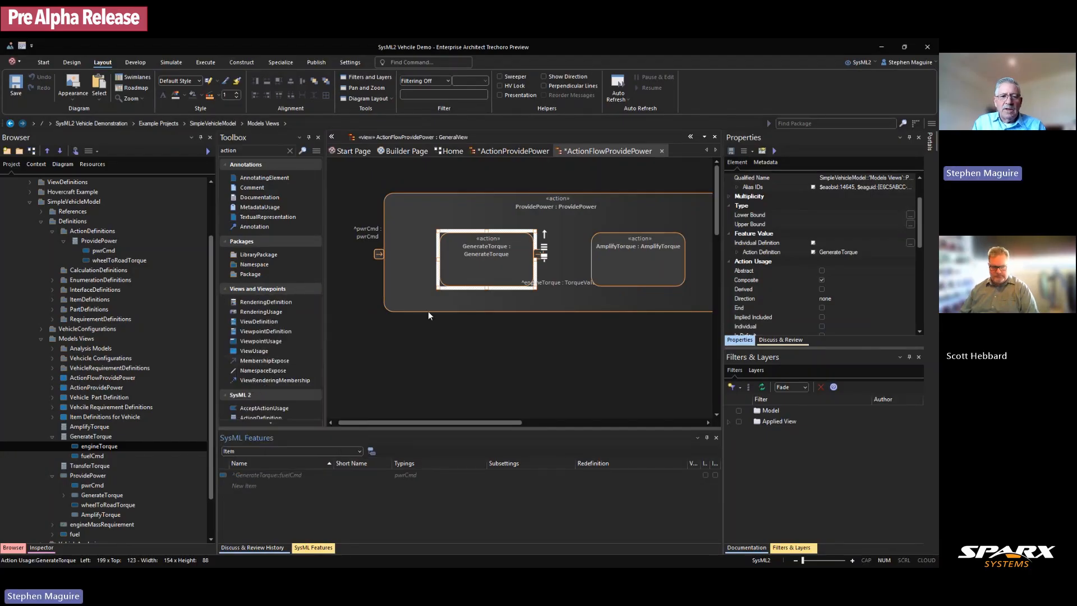
{"action": "left_click", "coordinate": [291, 474]}
{"action": "right_click", "coordinate": [289, 474]}
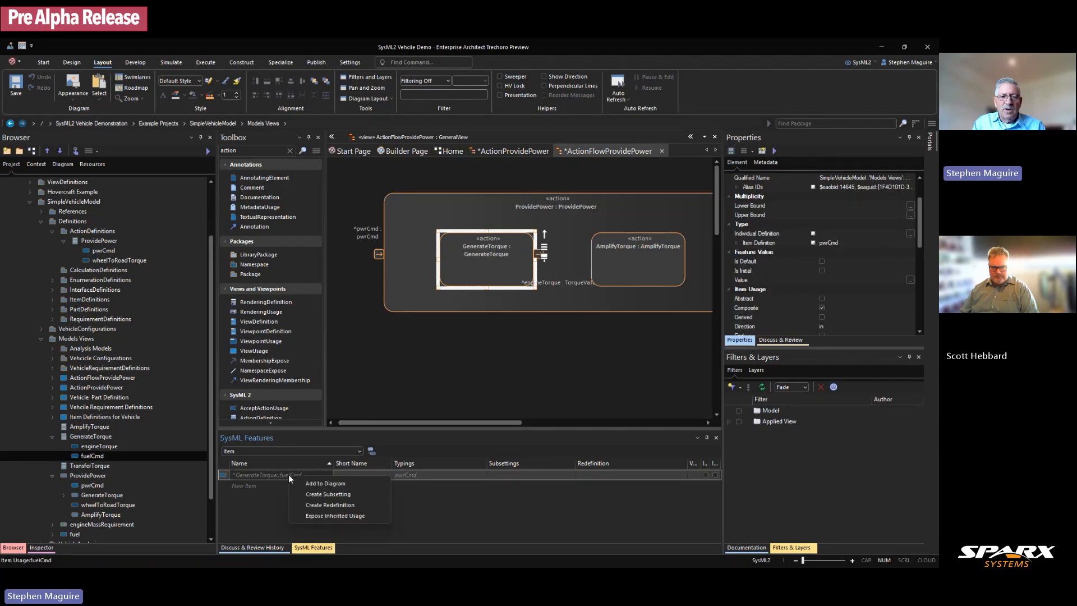
{"action": "left_click", "coordinate": [314, 514]}
Step: Line up fuelCmd on GenerateTorque's left edge with the other parameters, and place the fuelCmd and engineTorque labels above them
{"action": "left_click", "coordinate": [420, 250]}
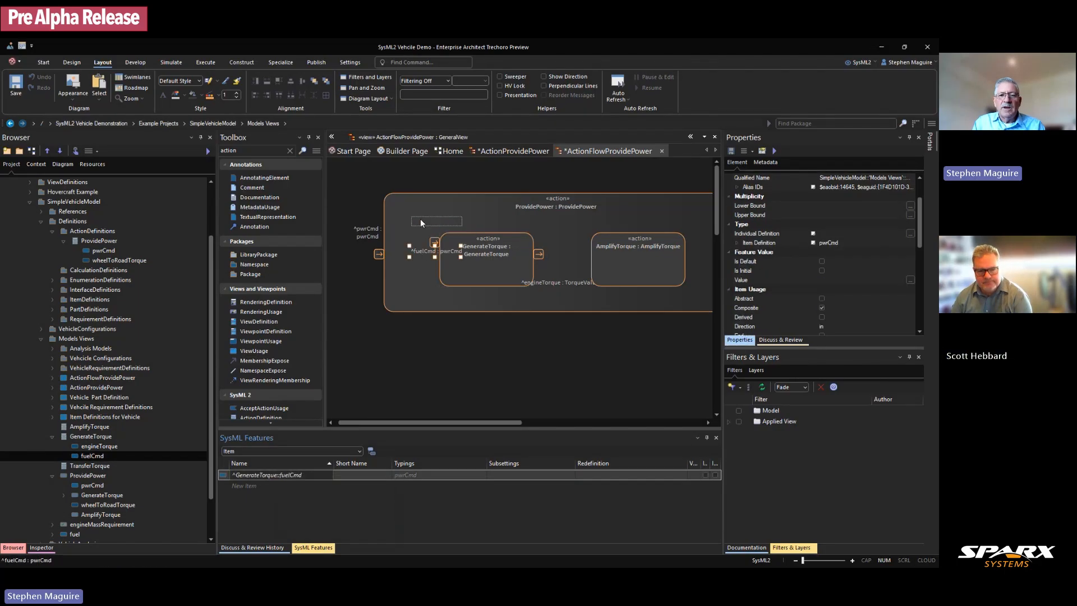
{"action": "left_click_drag", "start_coordinate": [426, 234], "coordinate": [426, 203]}
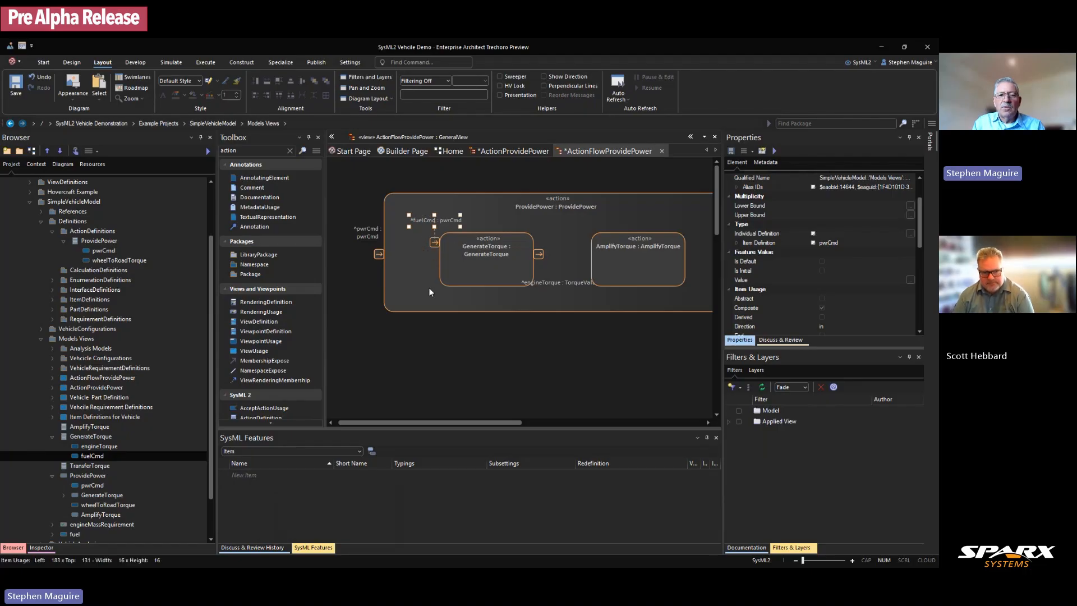
{"action": "left_click", "coordinate": [432, 275]}
{"action": "left_click_drag", "start_coordinate": [436, 244], "coordinate": [437, 256]}
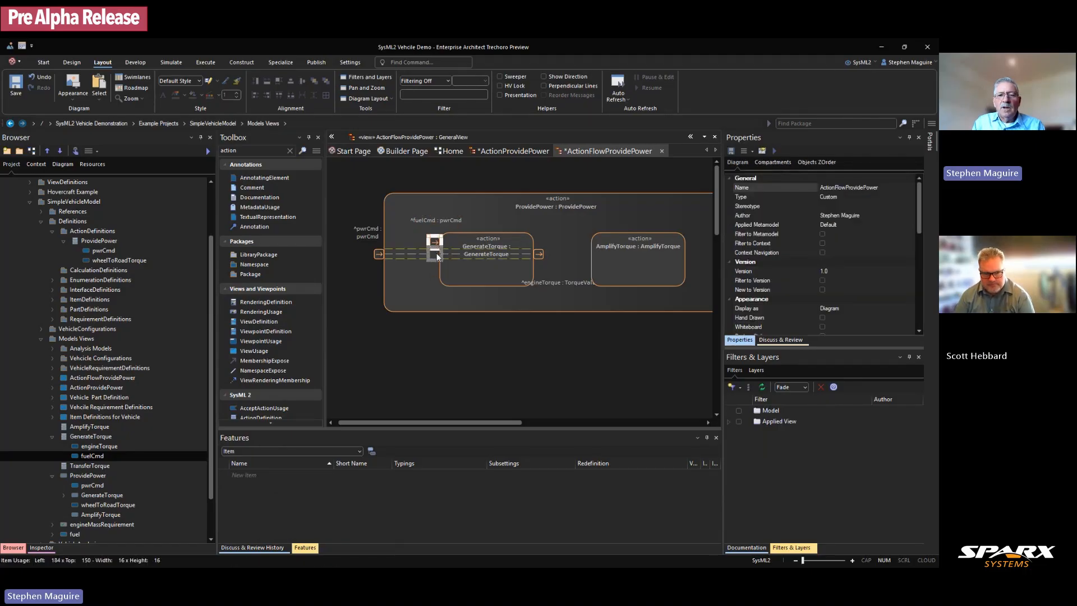
{"action": "left_click_drag", "start_coordinate": [546, 281], "coordinate": [600, 225]}
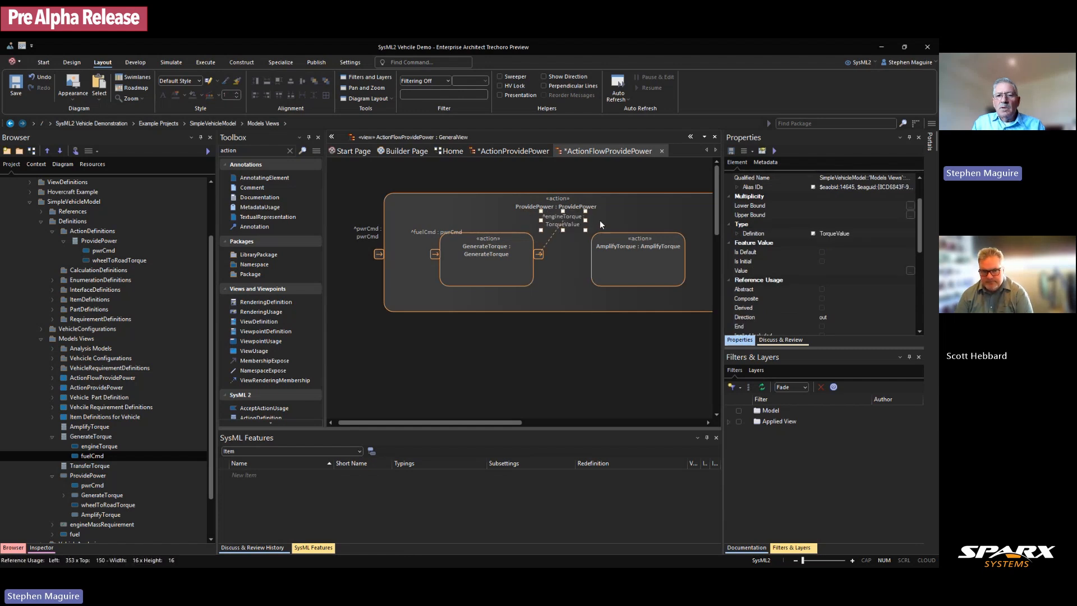
Step: In the ActionProvidePower diagram, add a reference named engineTorque to the AmplifyTorque action definition
{"action": "left_click", "coordinate": [628, 268]}
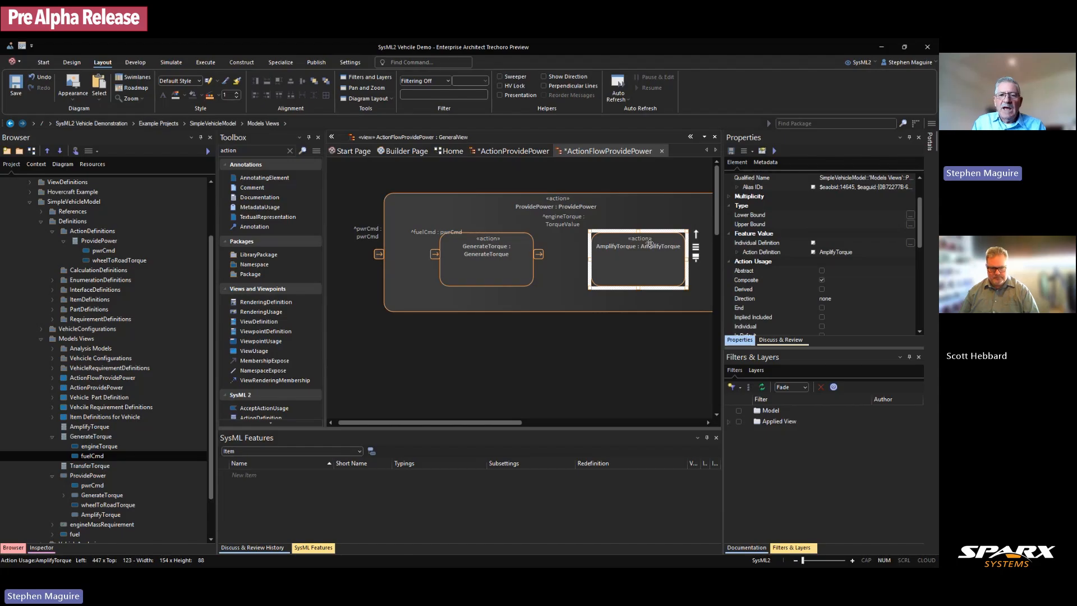
{"action": "left_click", "coordinate": [514, 150]}
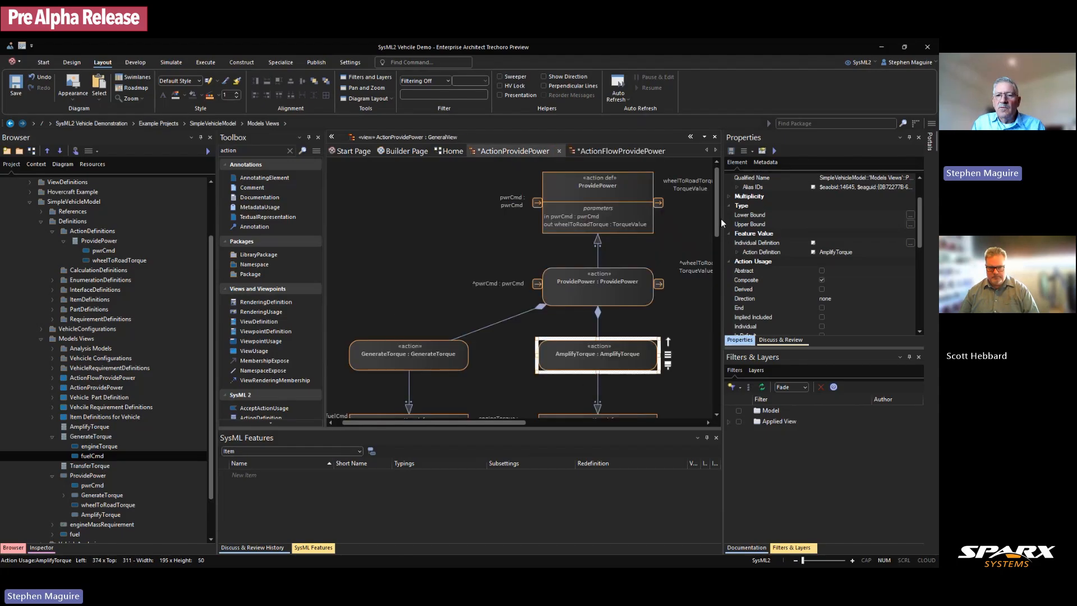
{"action": "scroll", "coordinate": [718, 221], "scroll_direction": "down", "scroll_amount": 4}
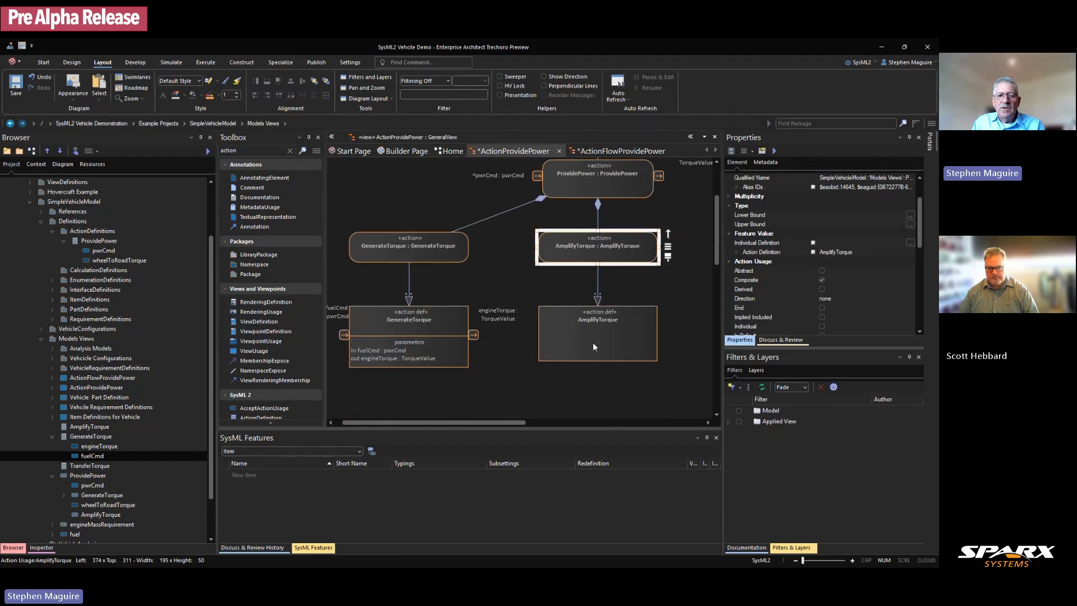
{"action": "left_click", "coordinate": [586, 344]}
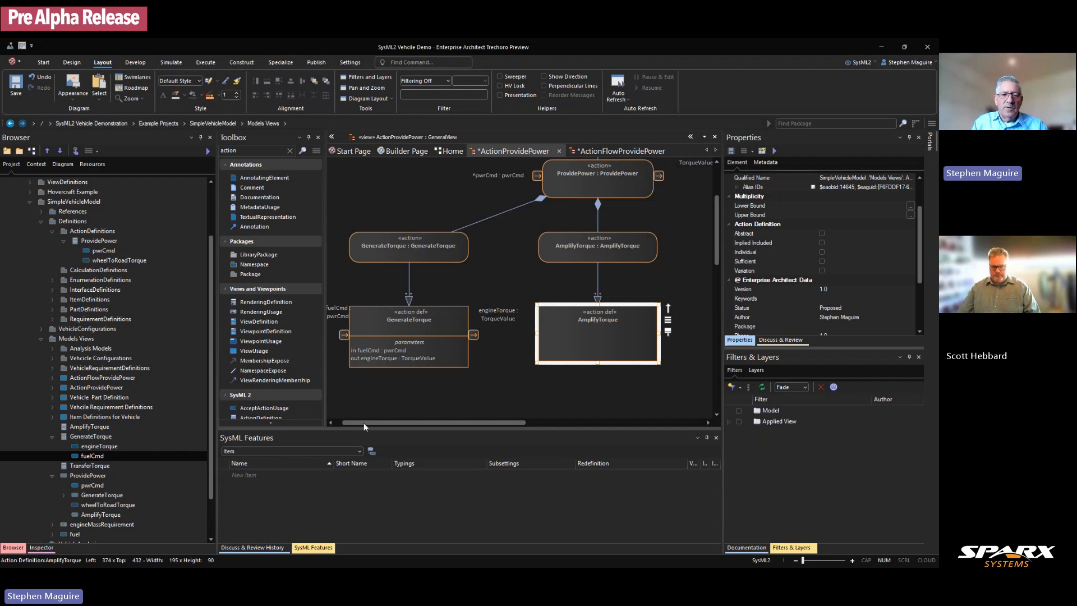
{"action": "left_click", "coordinate": [359, 451]}
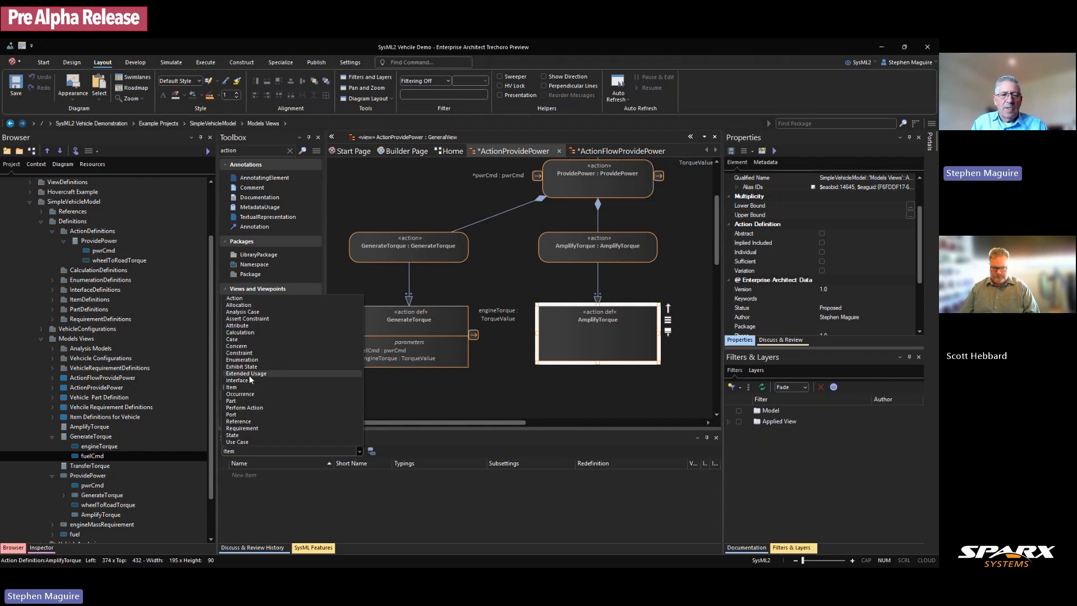
{"action": "left_click", "coordinate": [243, 422]}
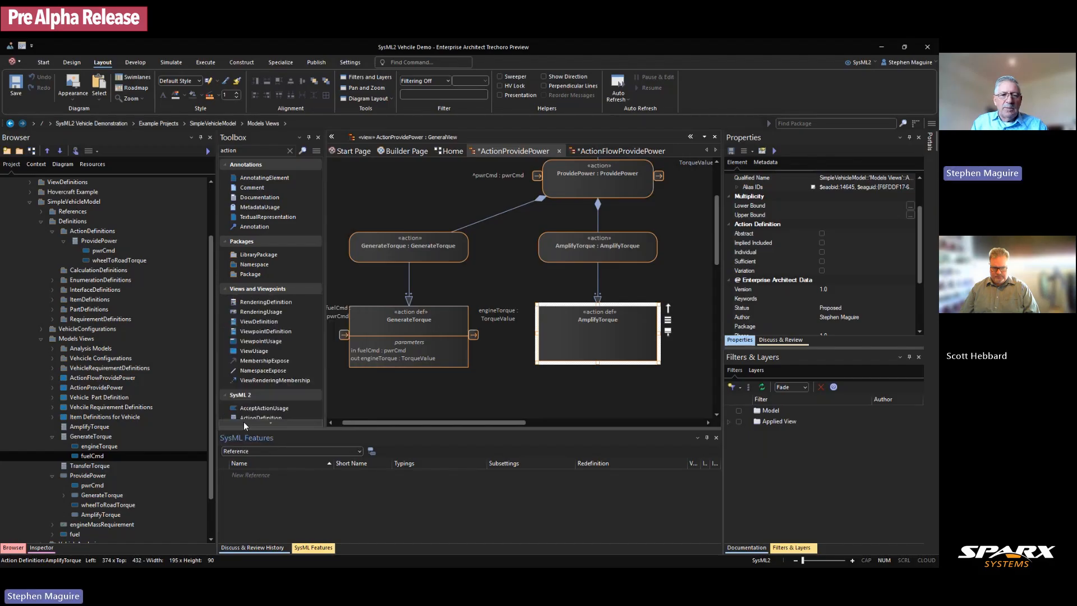
{"action": "left_click", "coordinate": [249, 475]}
{"action": "type", "text": "engineTorque"}
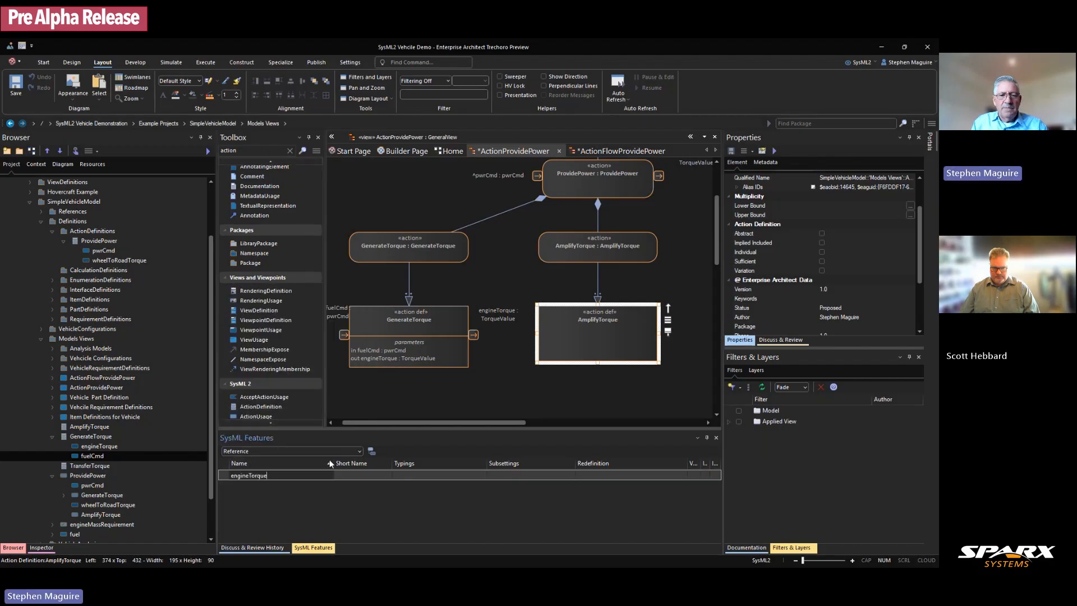
Step: Set the typing of AmplifyTorque's engineTorque reference to TorqueValue
{"action": "left_click", "coordinate": [434, 475]}
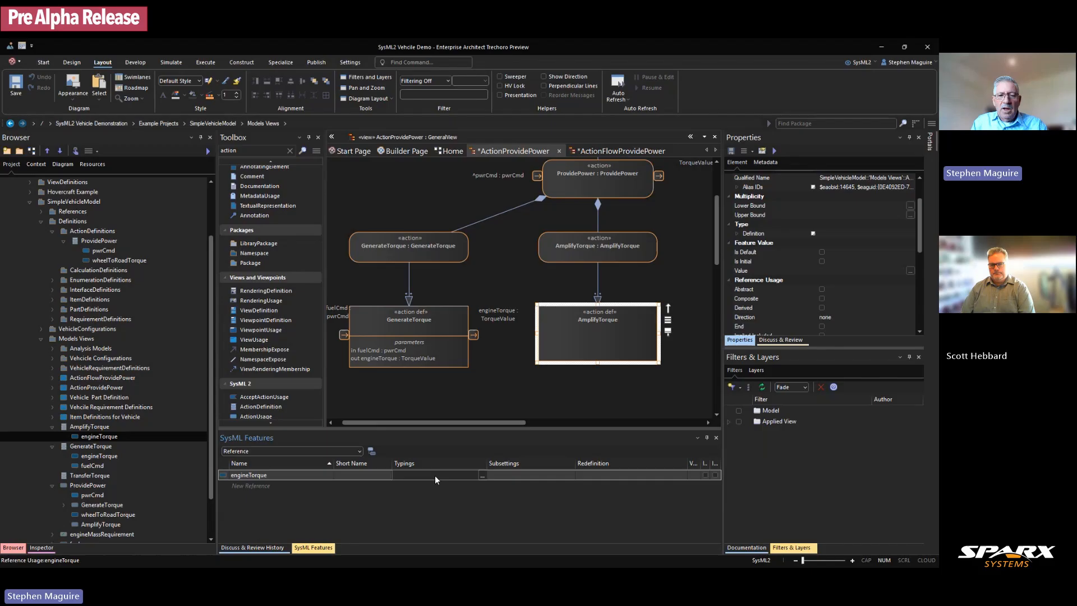
{"action": "left_click", "coordinate": [481, 476]}
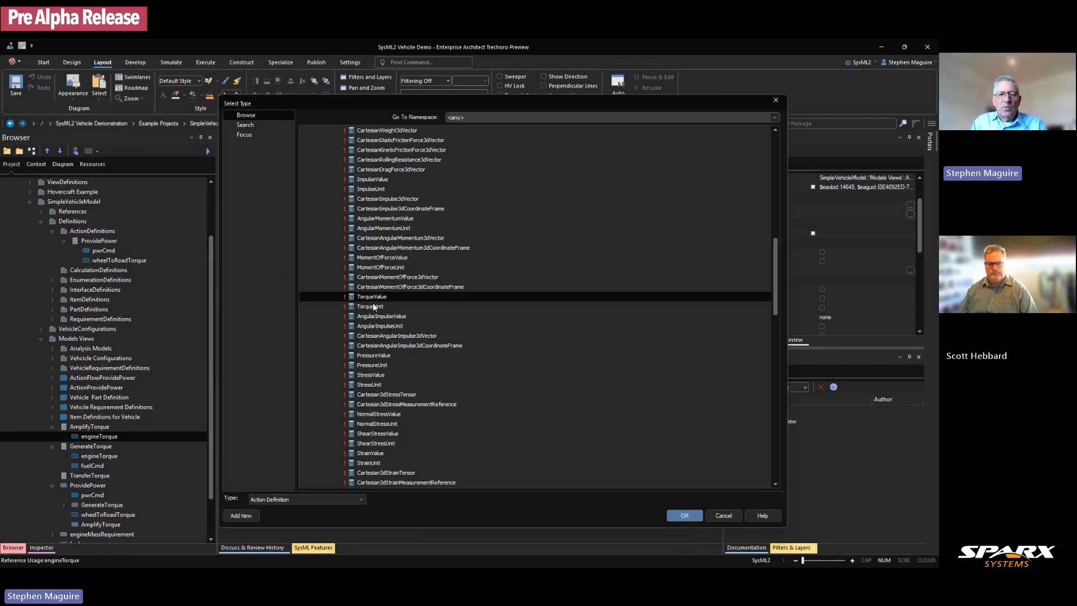
{"action": "left_click", "coordinate": [684, 514]}
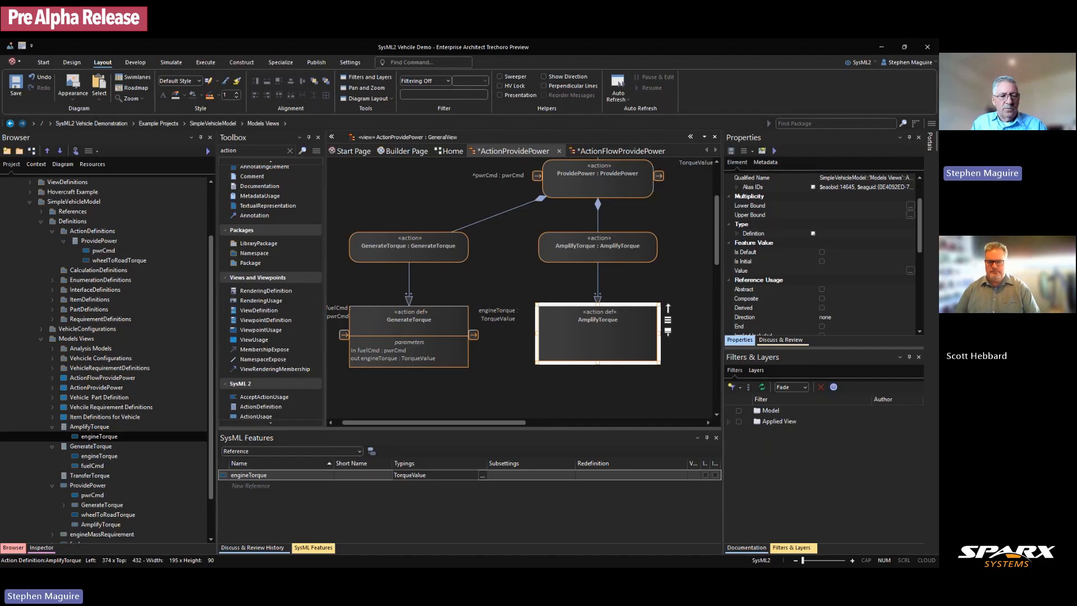
Step: Add a second reference named transmissionTorque to the AmplifyTorque definition and type it as TorqueValue
{"action": "left_click", "coordinate": [270, 475]}
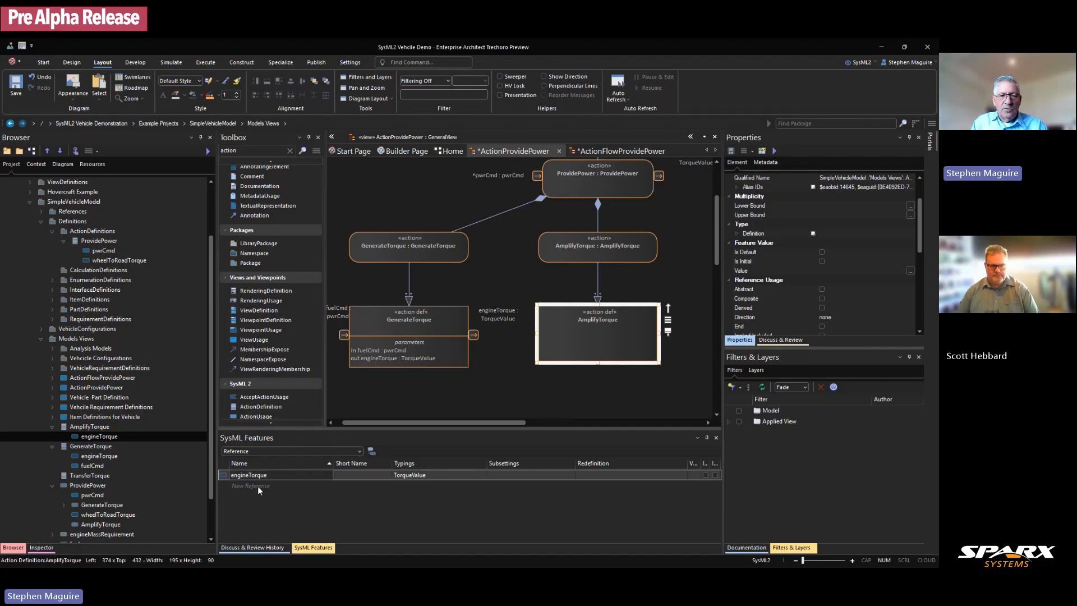
{"action": "left_click", "coordinate": [257, 486]}
{"action": "right_click", "coordinate": [257, 486]}
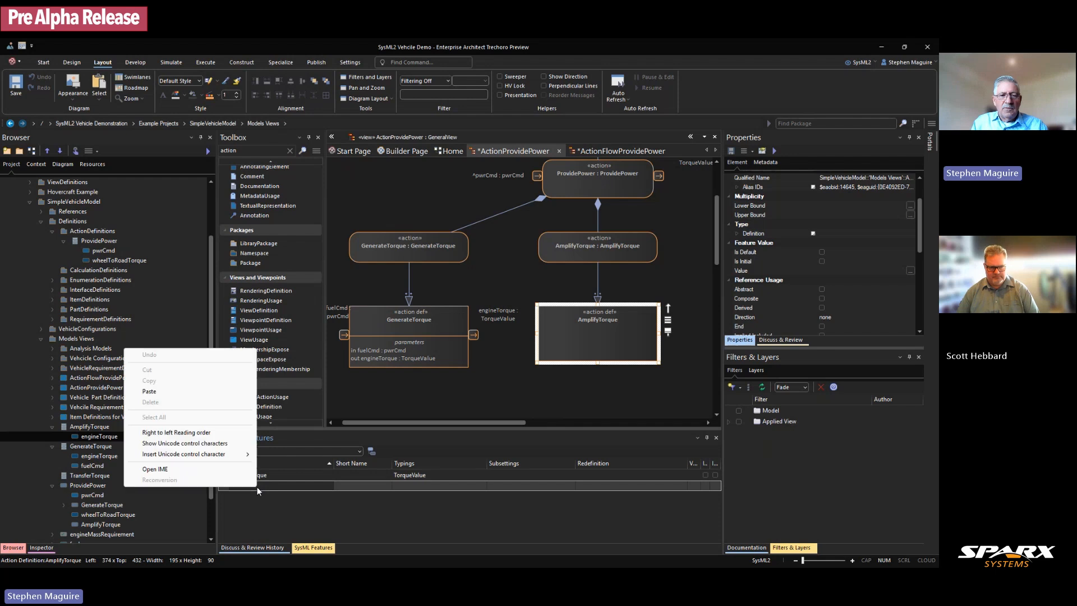
{"action": "left_click", "coordinate": [264, 487]}
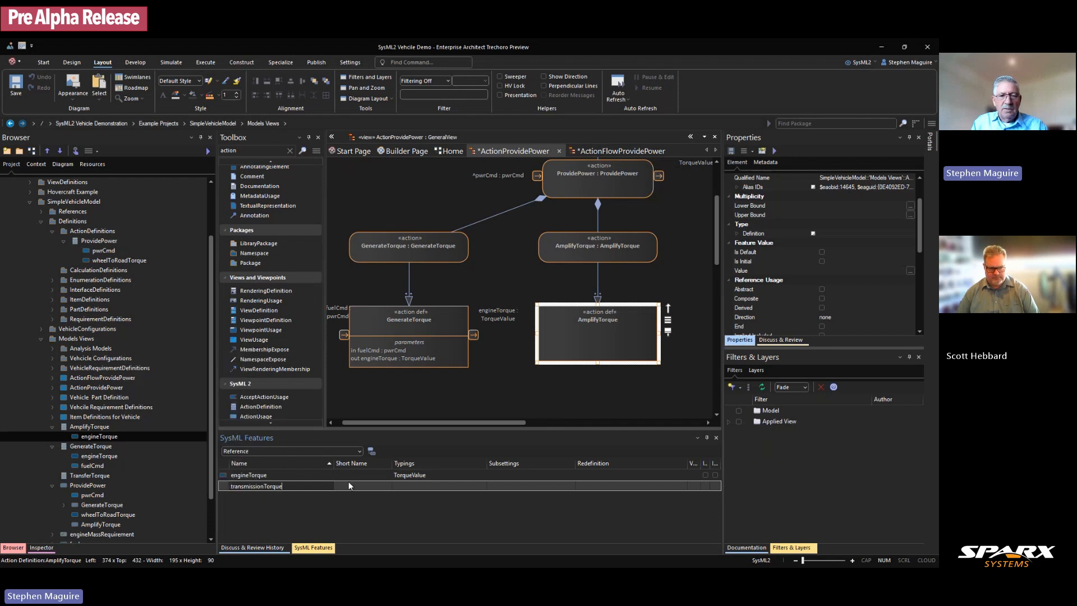
{"action": "left_click", "coordinate": [399, 485]}
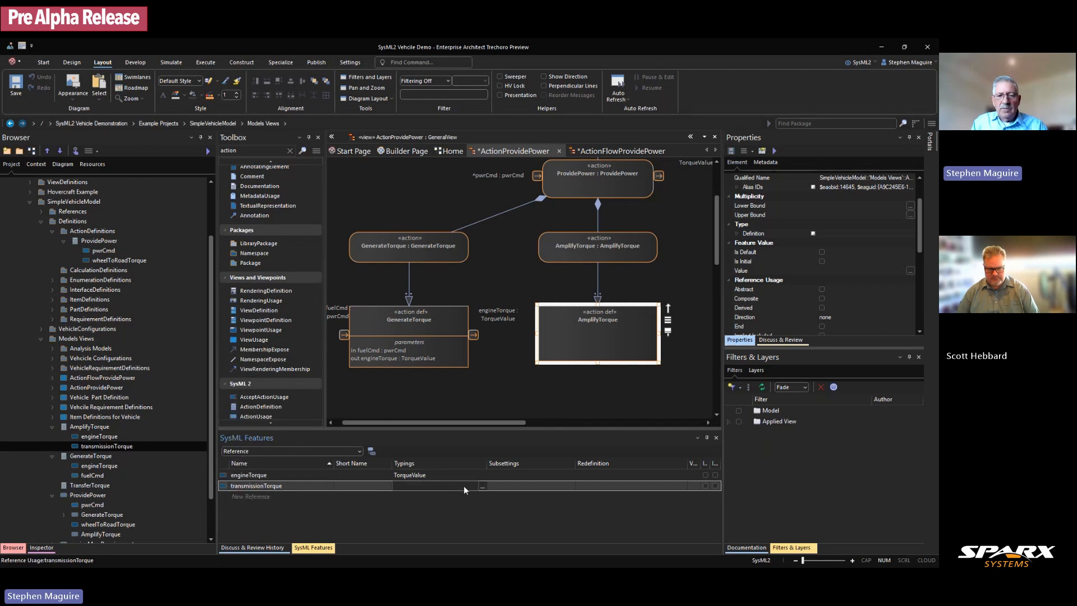
{"action": "left_click", "coordinate": [483, 486]}
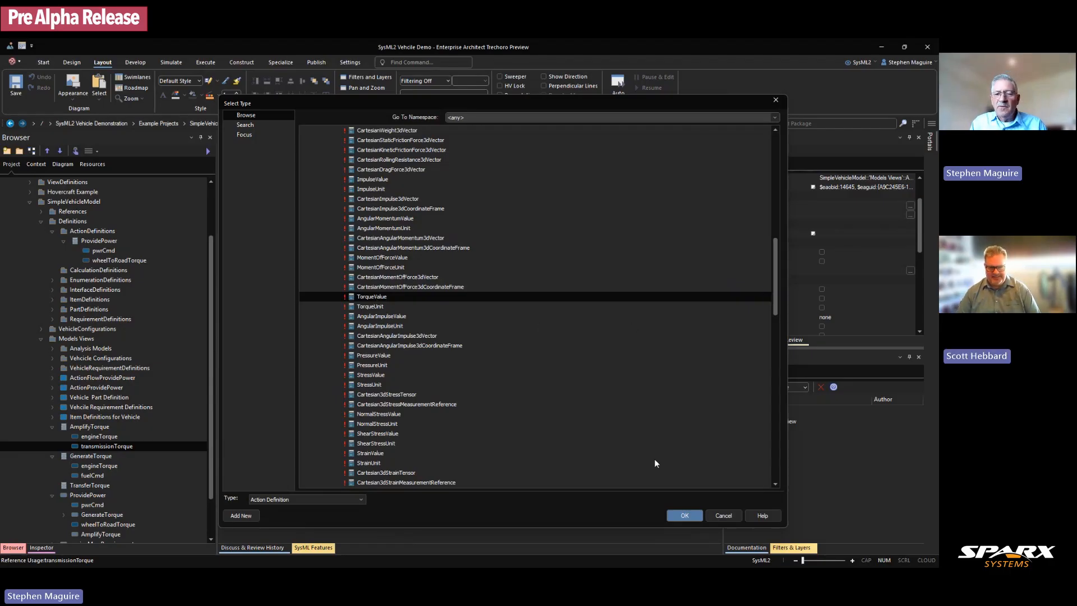
{"action": "left_click", "coordinate": [681, 515]}
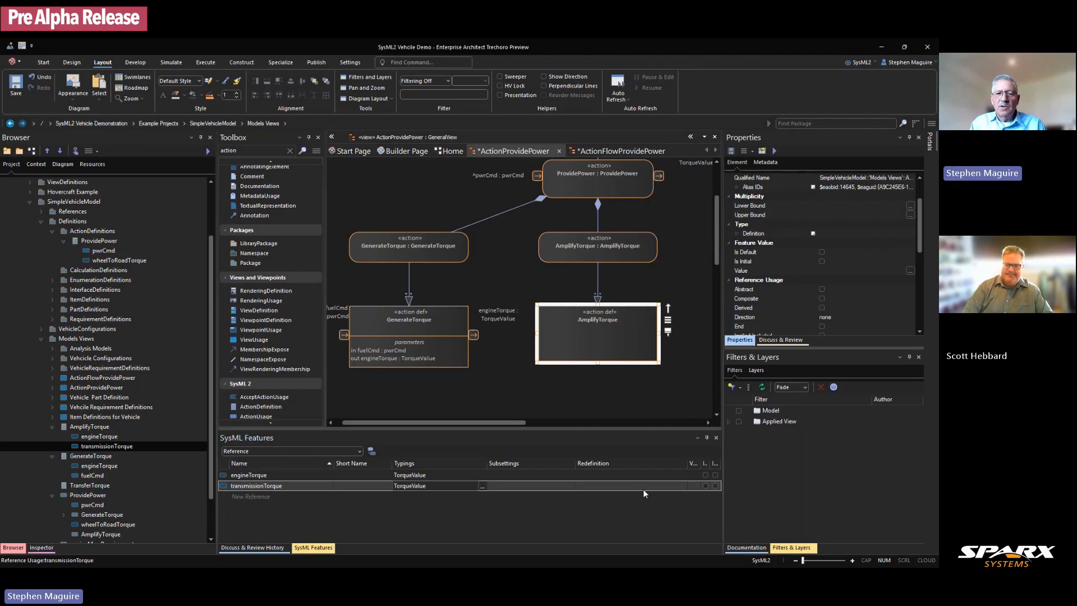
Step: Show the References compartment on the AmplifyTorque action definition
{"action": "left_click_drag", "start_coordinate": [603, 337], "coordinate": [594, 351]}
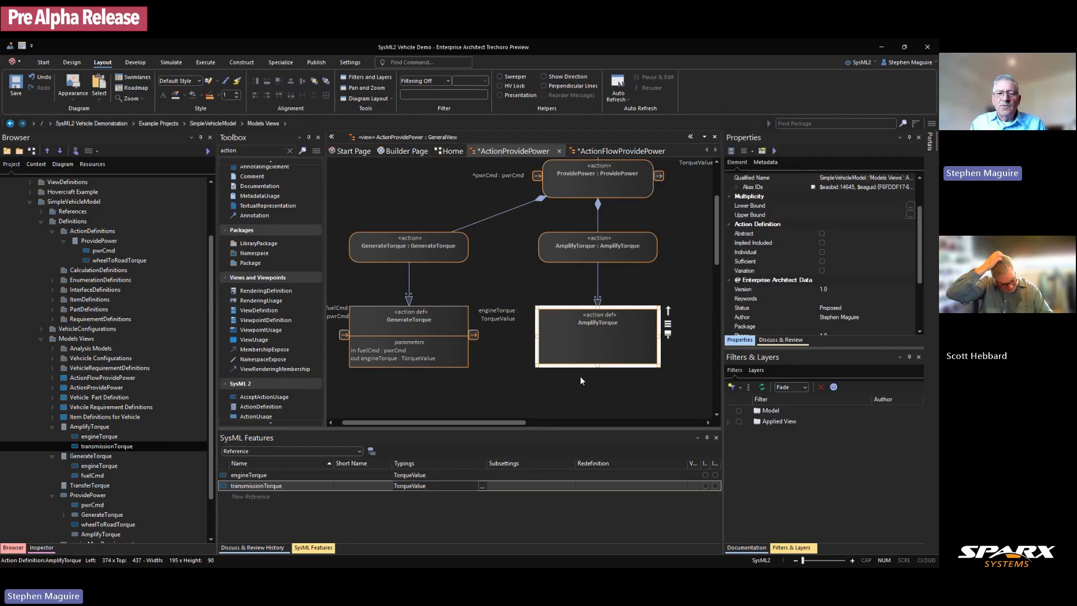
{"action": "right_click", "coordinate": [581, 337]}
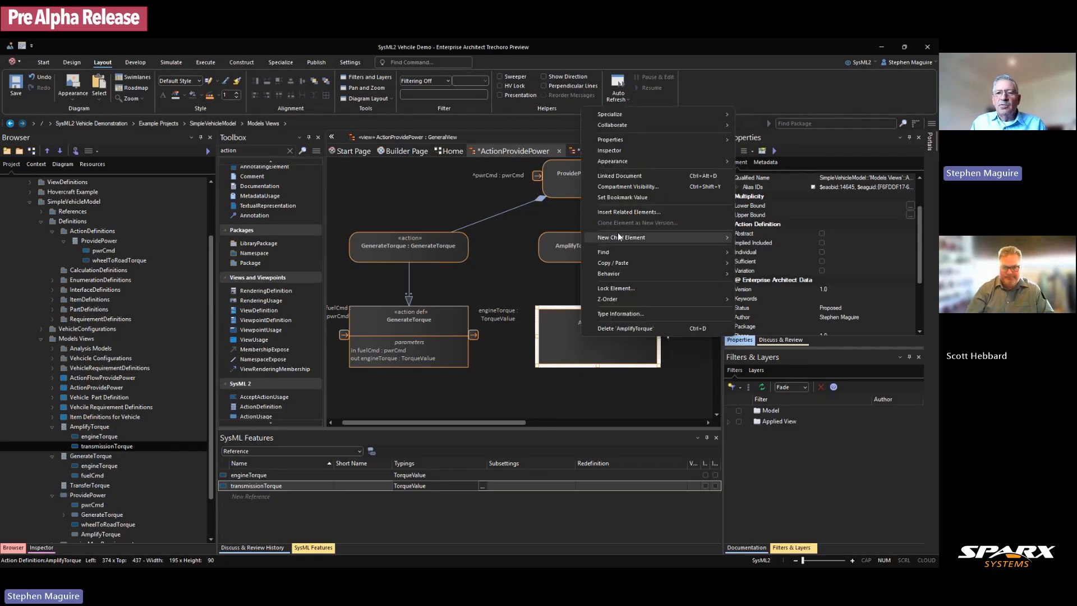
{"action": "left_click", "coordinate": [625, 187]}
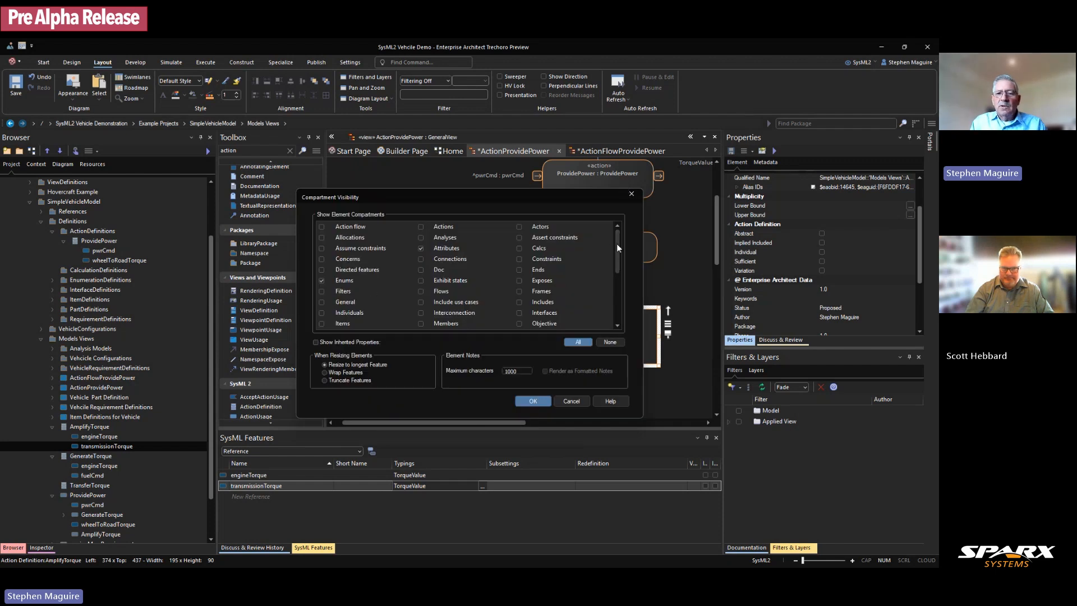
{"action": "left_click_drag", "start_coordinate": [617, 243], "coordinate": [617, 305]}
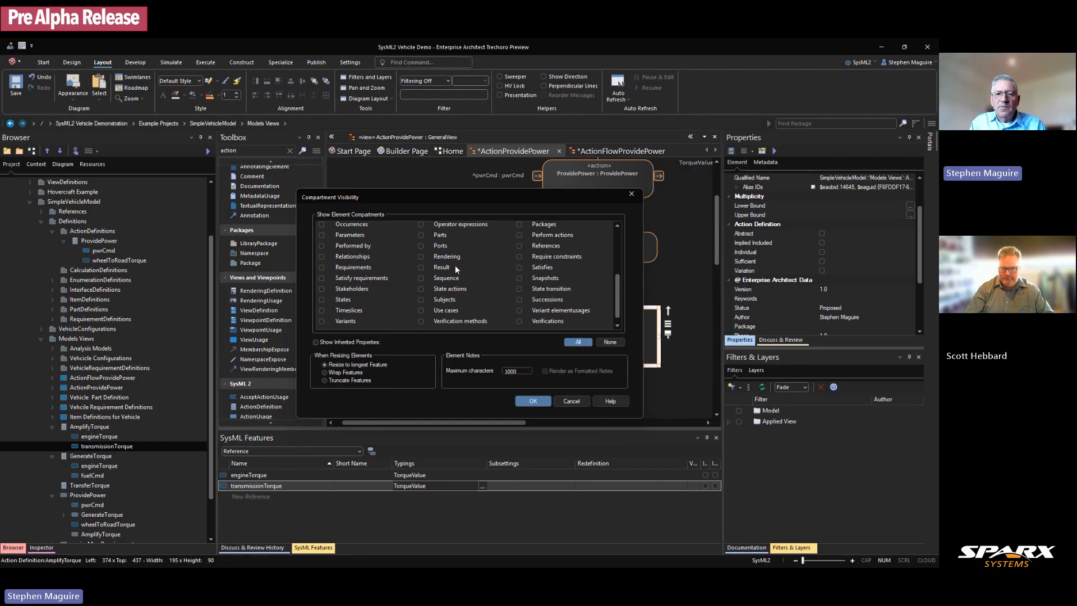
{"action": "left_click", "coordinate": [519, 246]}
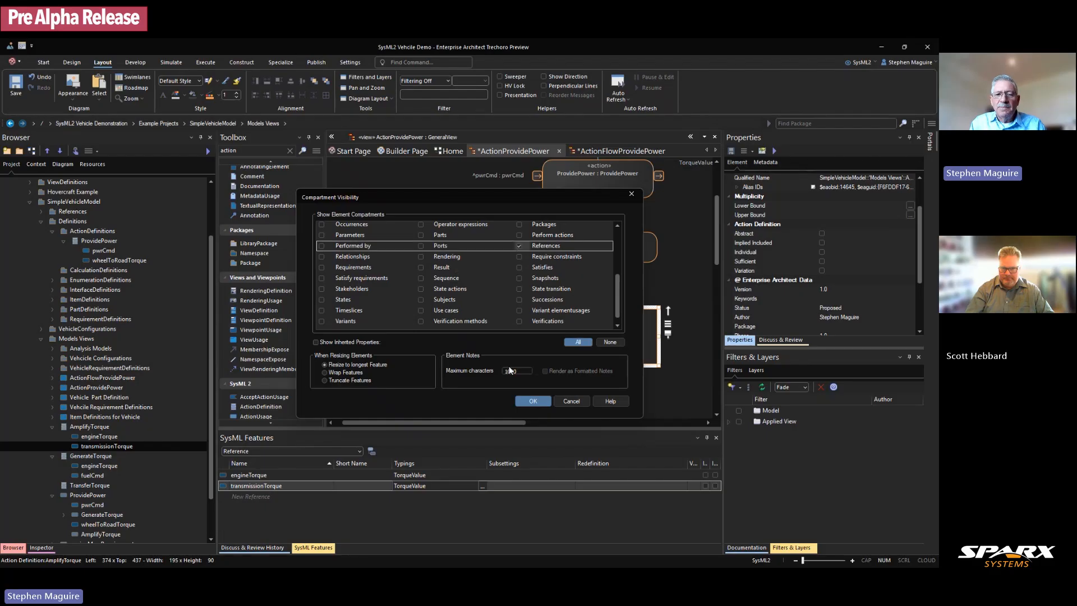
{"action": "left_click", "coordinate": [532, 401]}
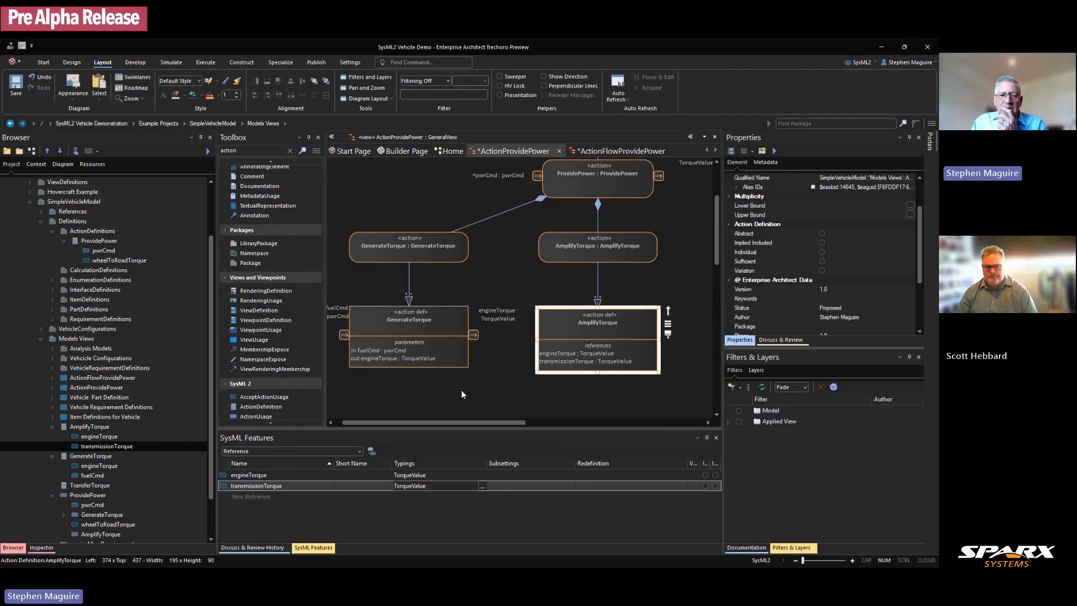
Step: Hide the References compartment on the AmplifyTorque action definition and enable its Parameters compartment instead
{"action": "right_click", "coordinate": [579, 325]}
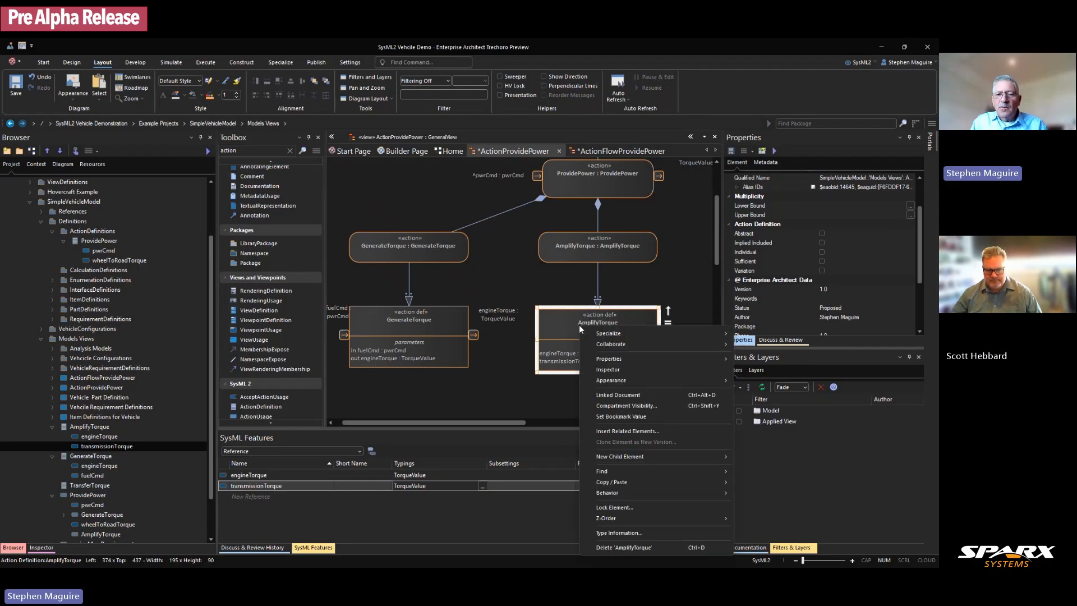
{"action": "left_click", "coordinate": [617, 405]}
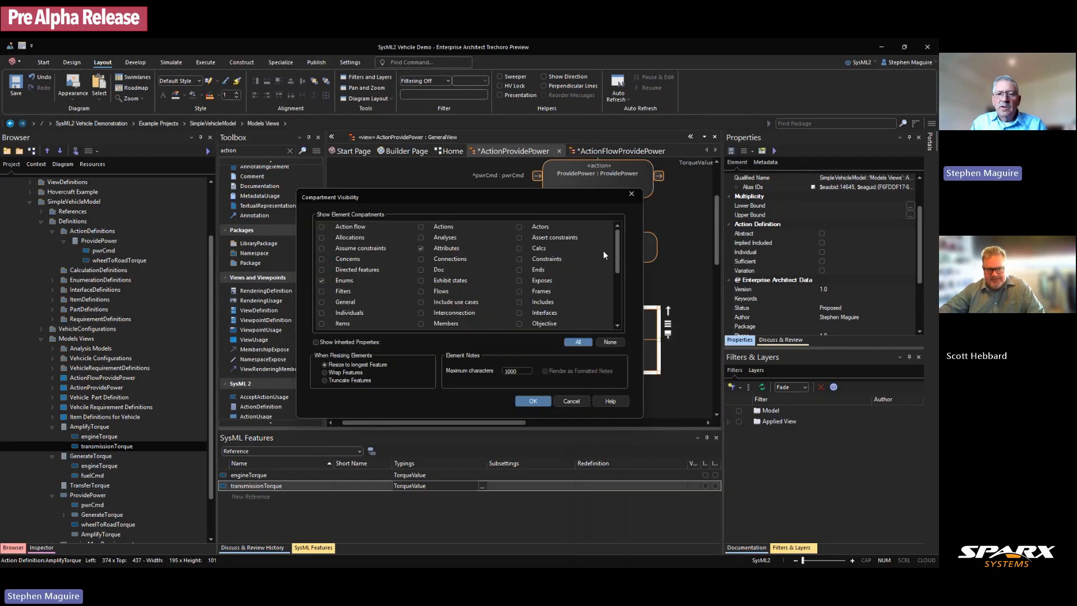
{"action": "left_click_drag", "start_coordinate": [617, 250], "coordinate": [617, 280]}
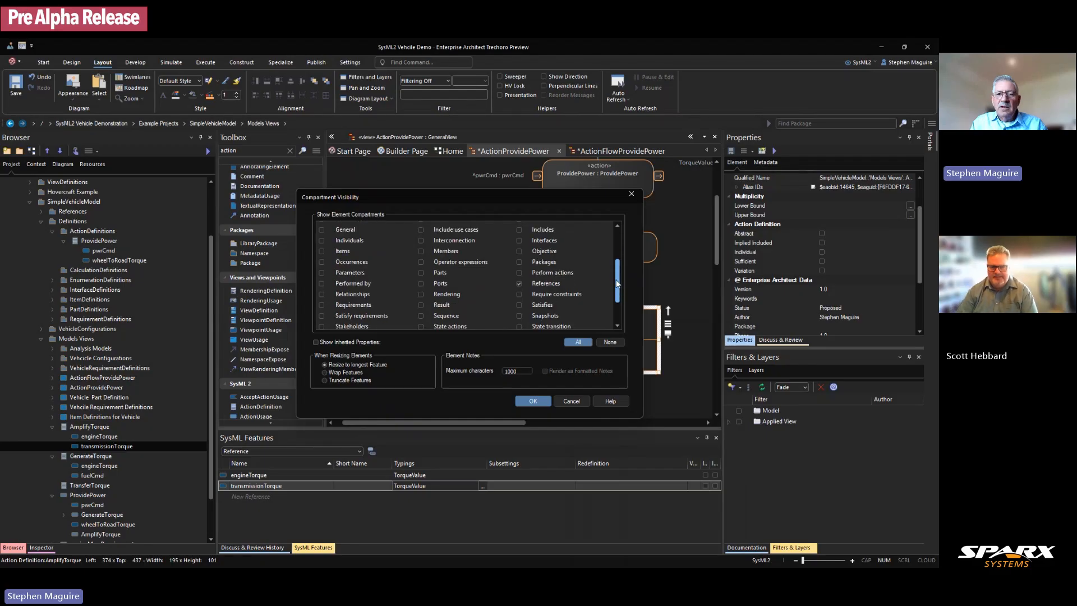
{"action": "left_click", "coordinate": [520, 282]}
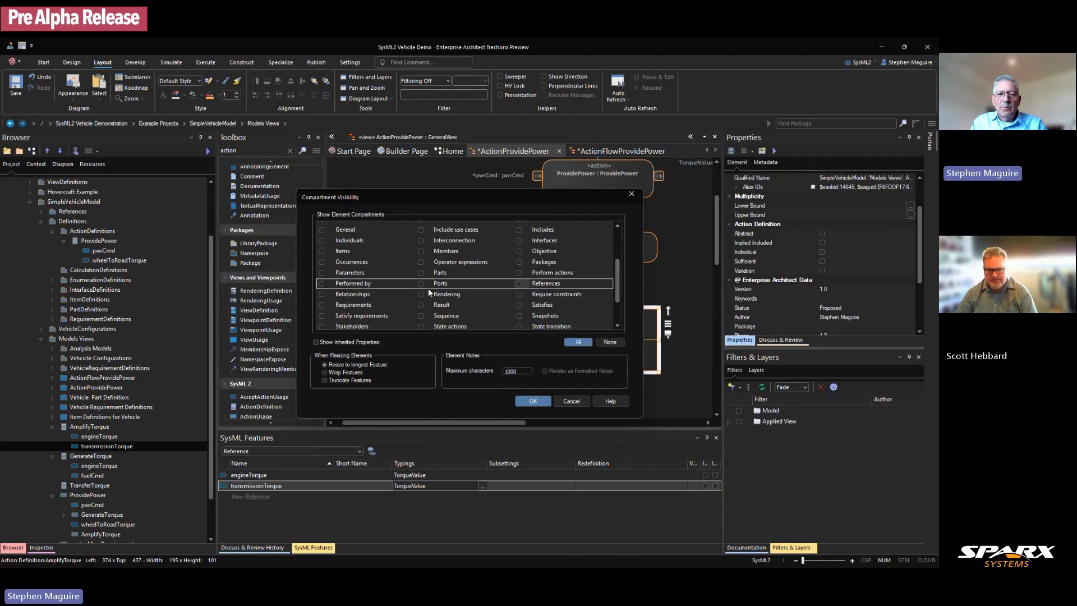
{"action": "left_click", "coordinate": [321, 273]}
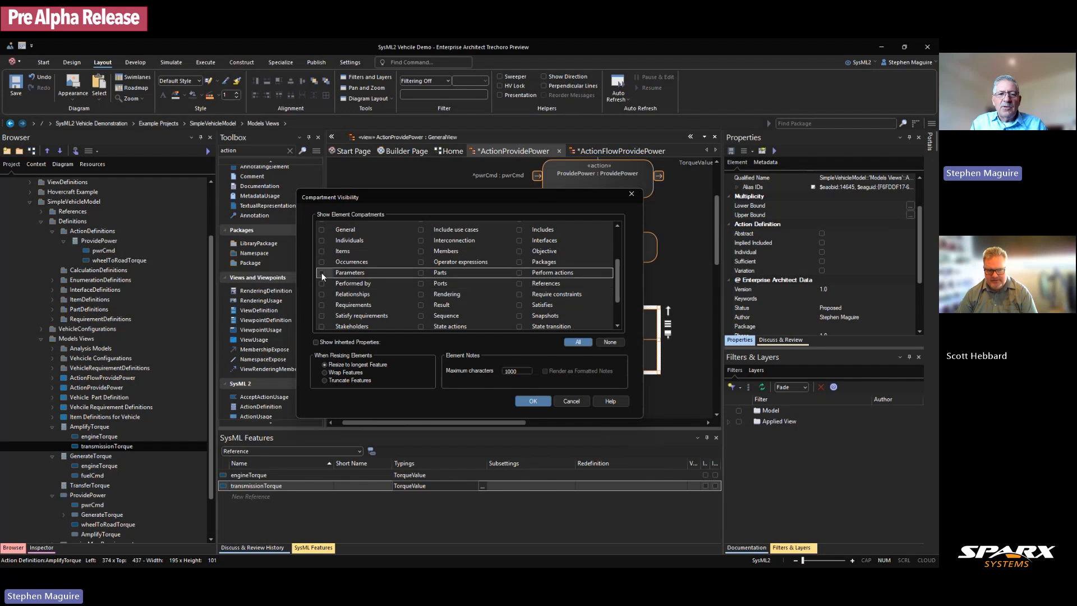
{"action": "left_click", "coordinate": [531, 401]}
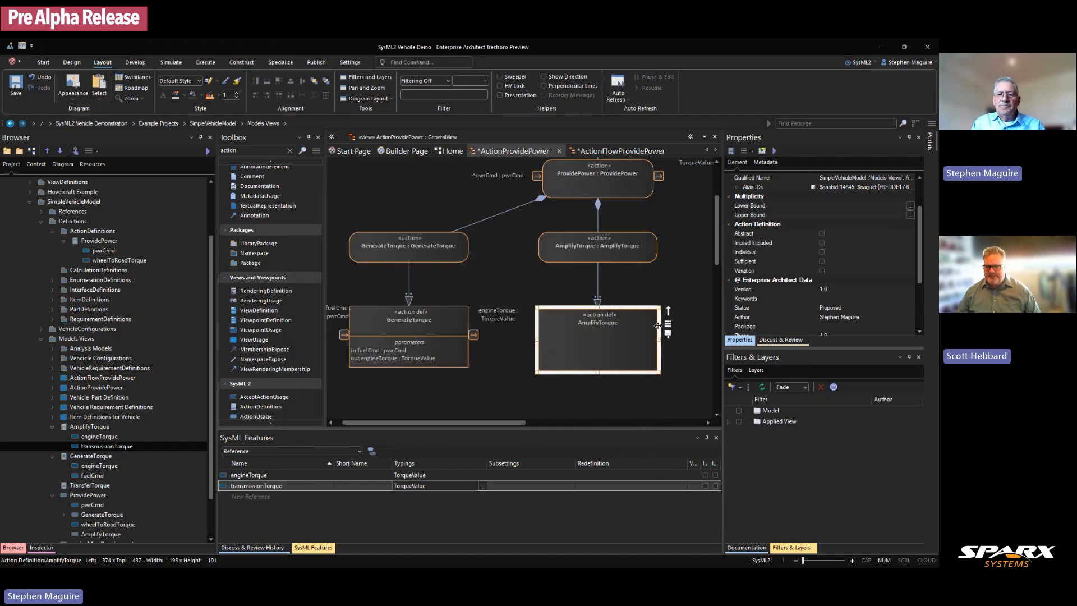
Step: Set the direction of AmplifyTorque's engineTorque reference to in
{"action": "left_click", "coordinate": [624, 291]}
{"action": "left_click", "coordinate": [622, 325]}
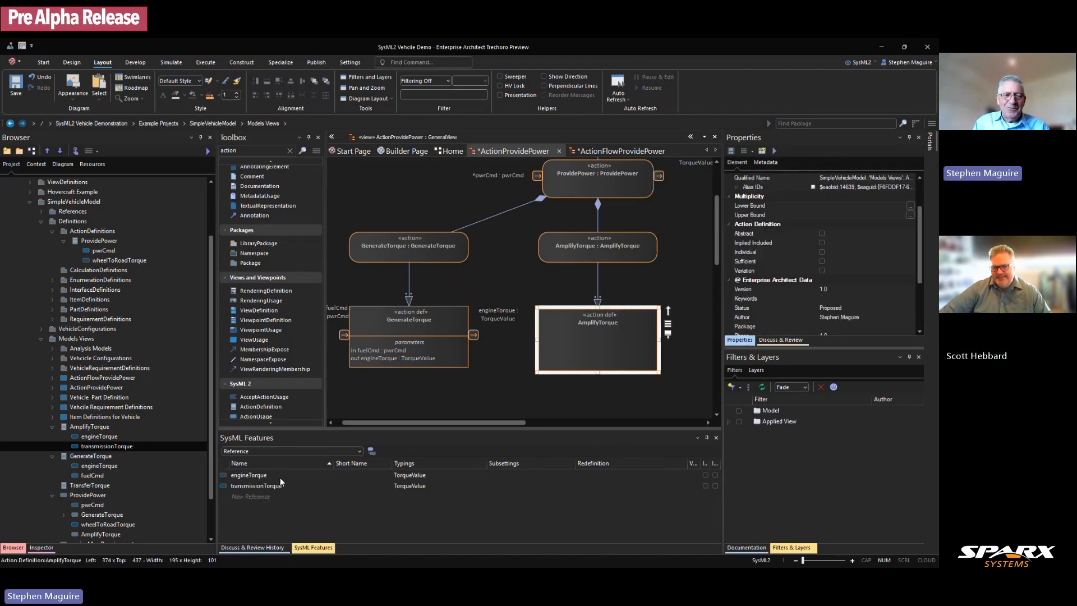
{"action": "left_click", "coordinate": [249, 475]}
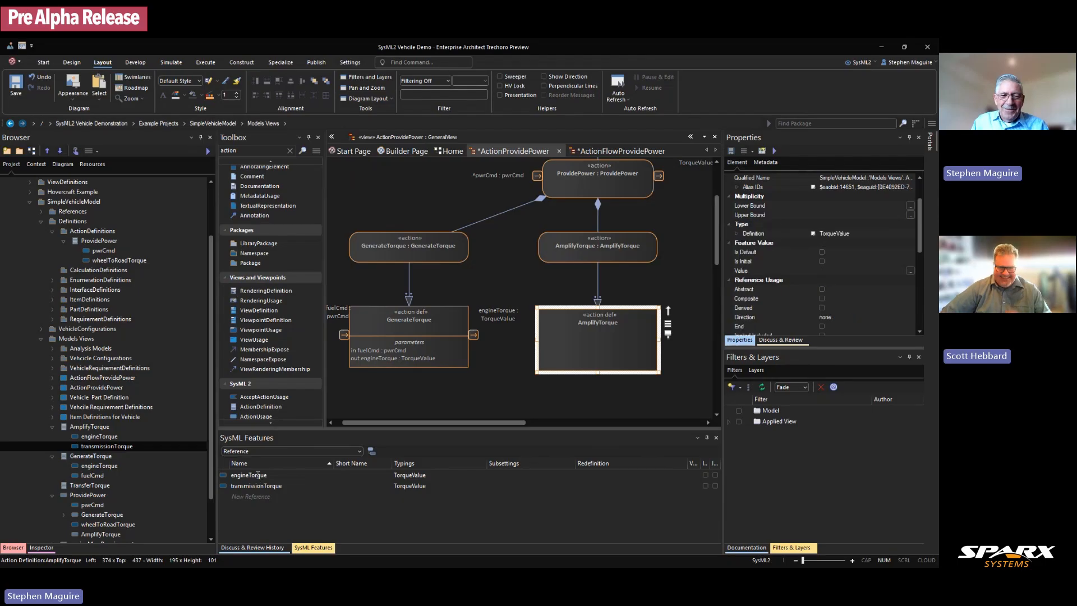
{"action": "left_click_drag", "start_coordinate": [920, 236], "coordinate": [920, 251]}
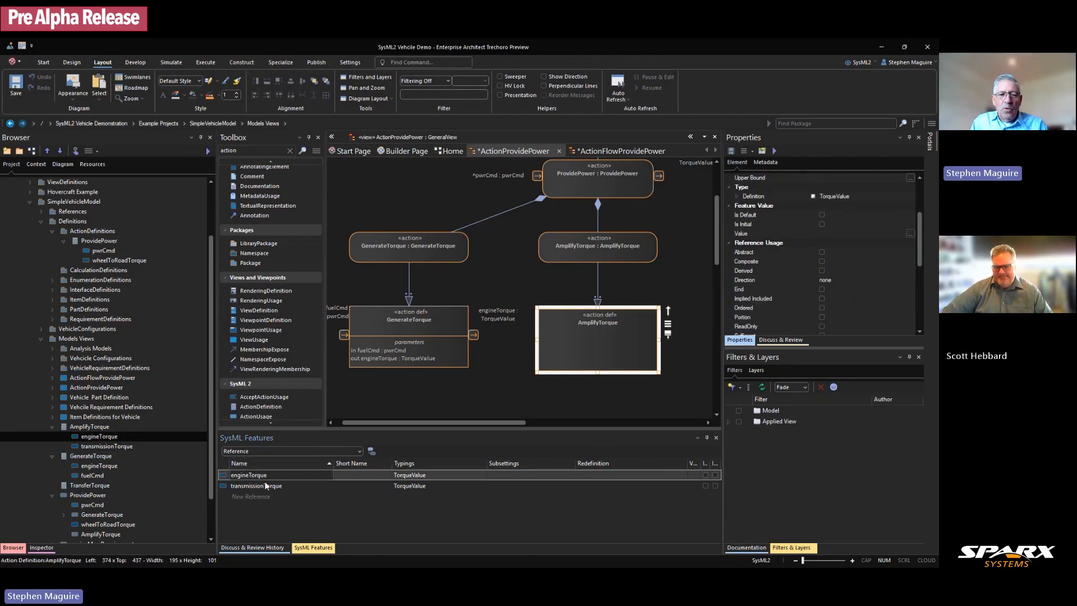
{"action": "left_click", "coordinate": [859, 279]}
{"action": "left_click", "coordinate": [910, 279]}
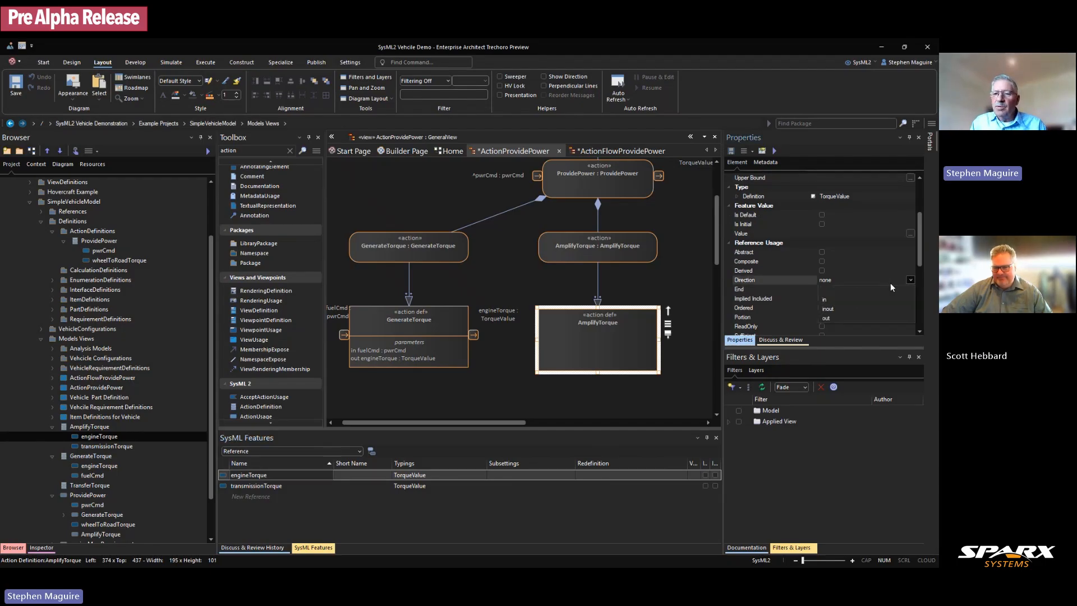
{"action": "left_click", "coordinate": [834, 297]}
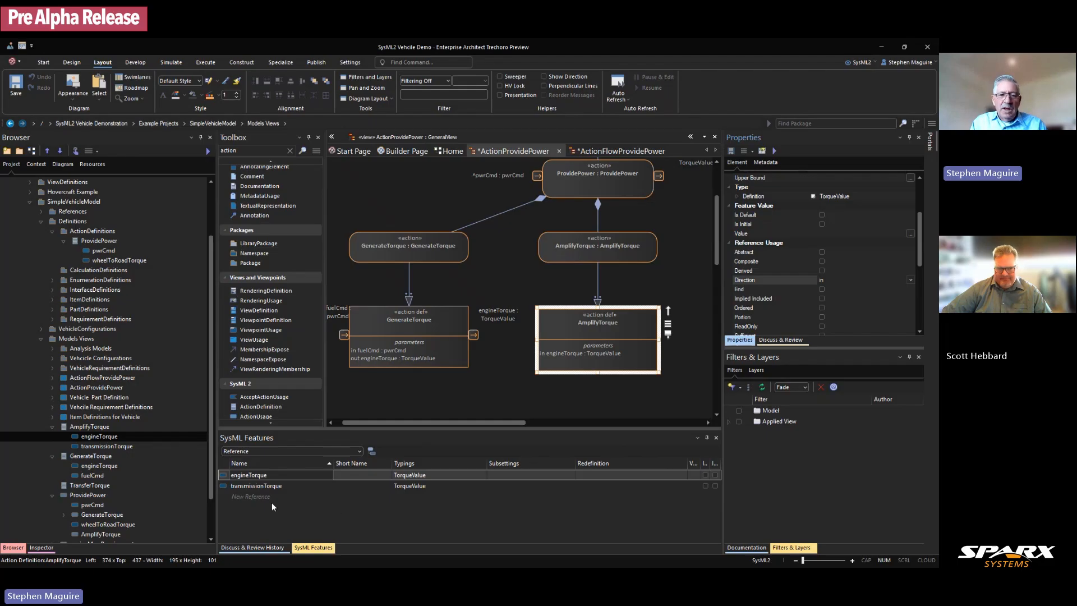
Step: Set the direction of AmplifyTorque's transmissionTorque reference to out
{"action": "left_click", "coordinate": [277, 484]}
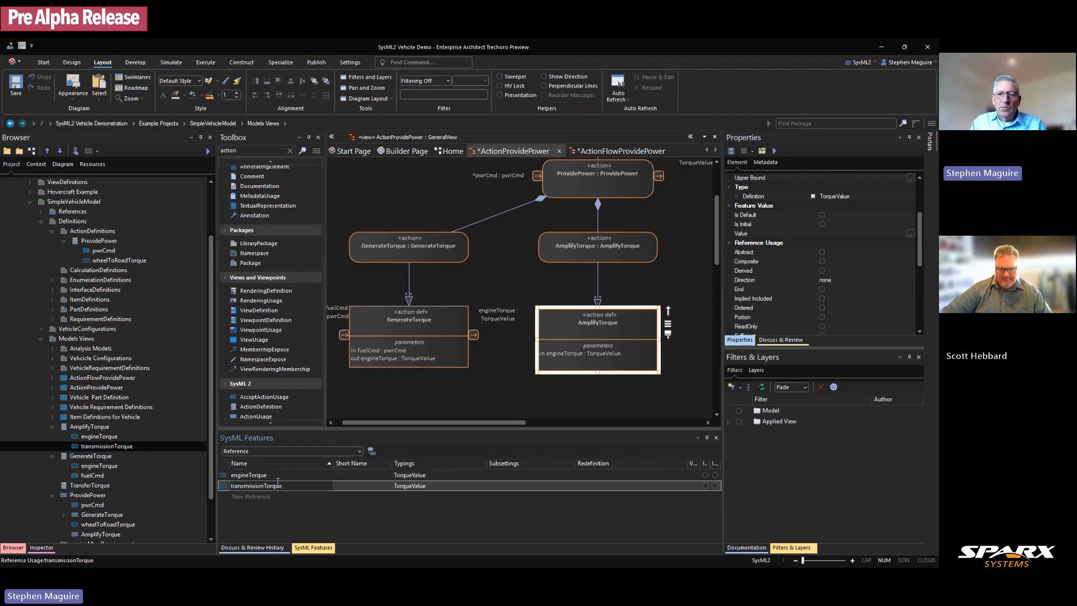
{"action": "left_click", "coordinate": [867, 280]}
{"action": "left_click", "coordinate": [910, 280]}
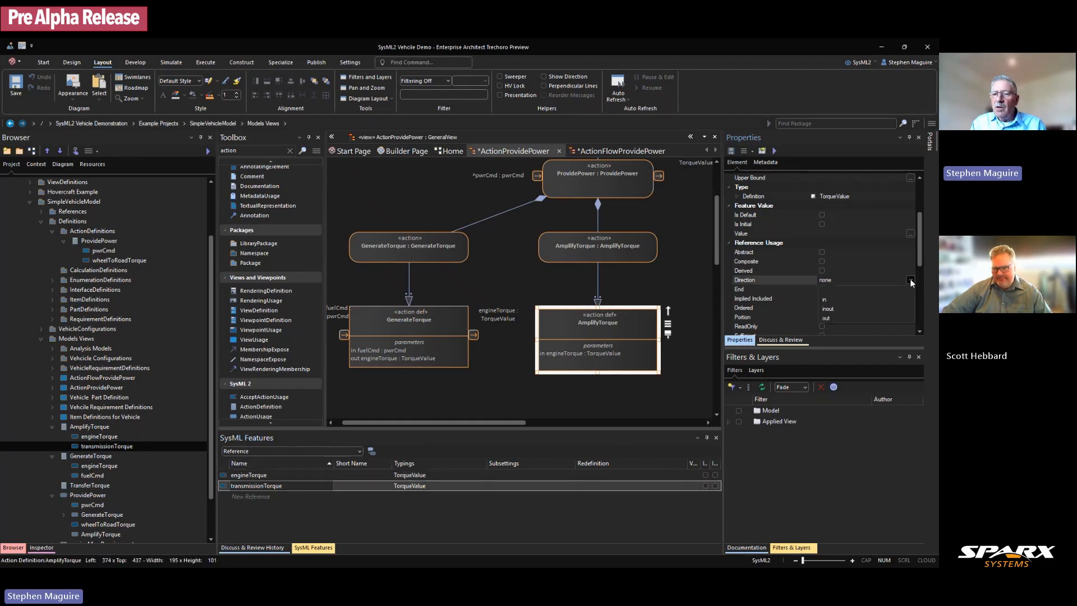
{"action": "left_click", "coordinate": [834, 318]}
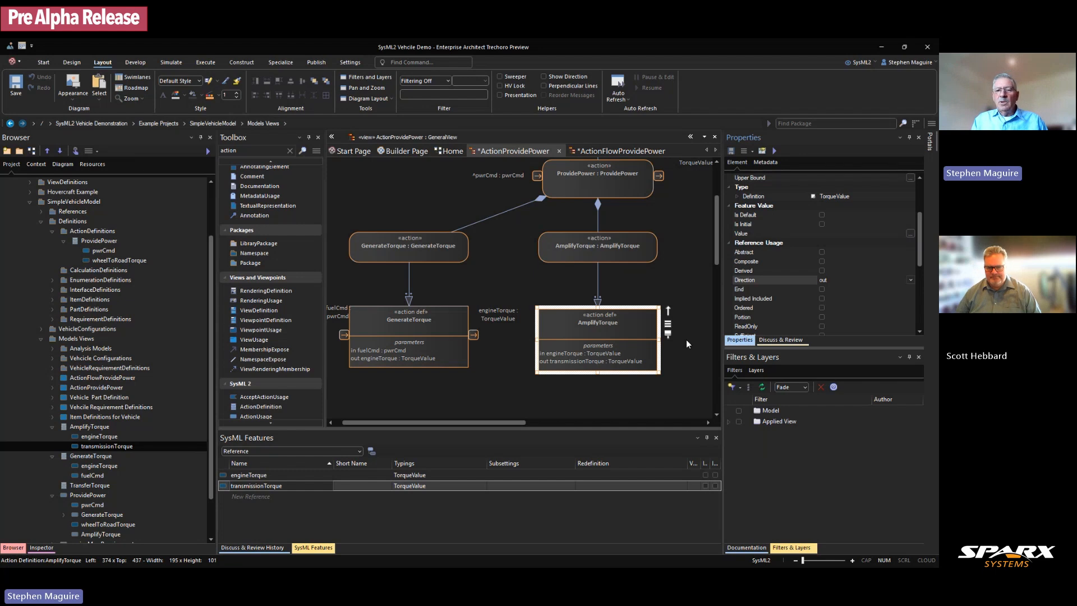
Step: Enable the References compartment alongside Parameters on the AmplifyTorque action definition
{"action": "left_click", "coordinate": [674, 292]}
{"action": "left_click", "coordinate": [635, 325]}
{"action": "right_click", "coordinate": [635, 325]}
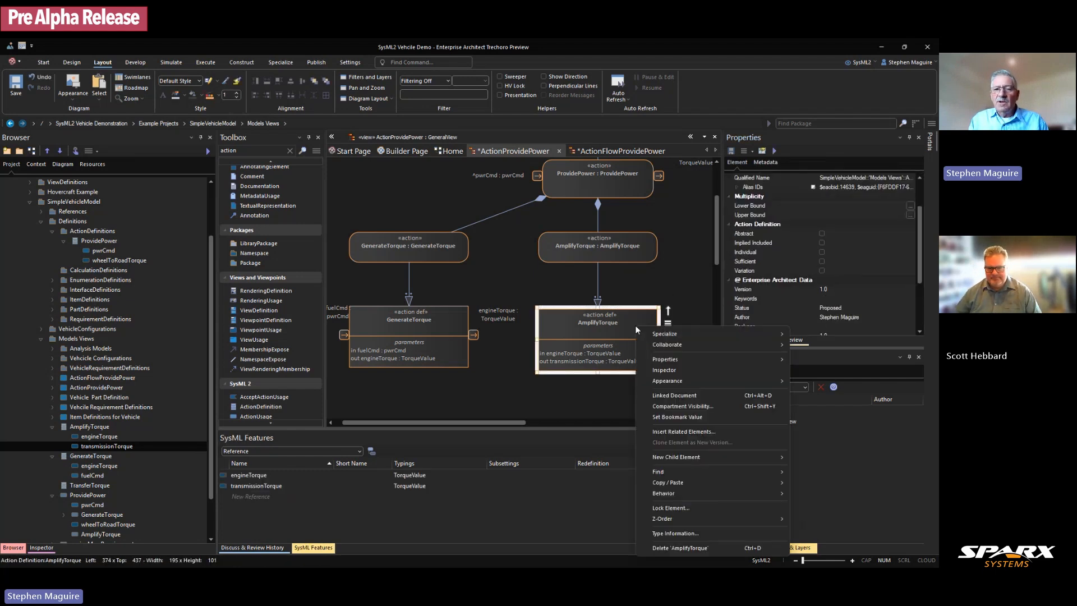
{"action": "left_click", "coordinate": [680, 408]}
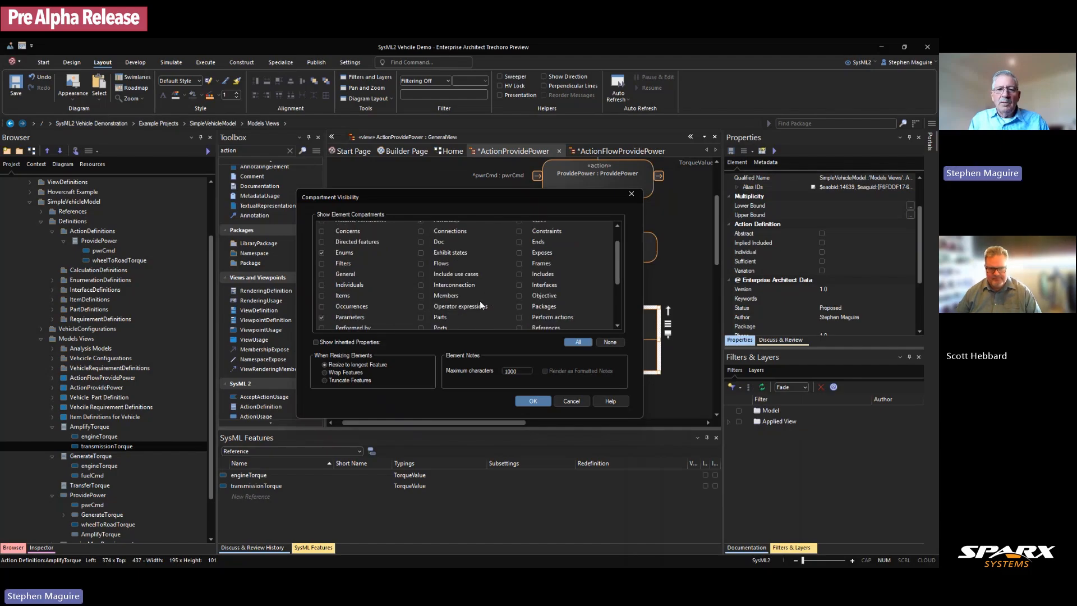
{"action": "scroll", "coordinate": [480, 301], "scroll_direction": "down", "scroll_amount": 2}
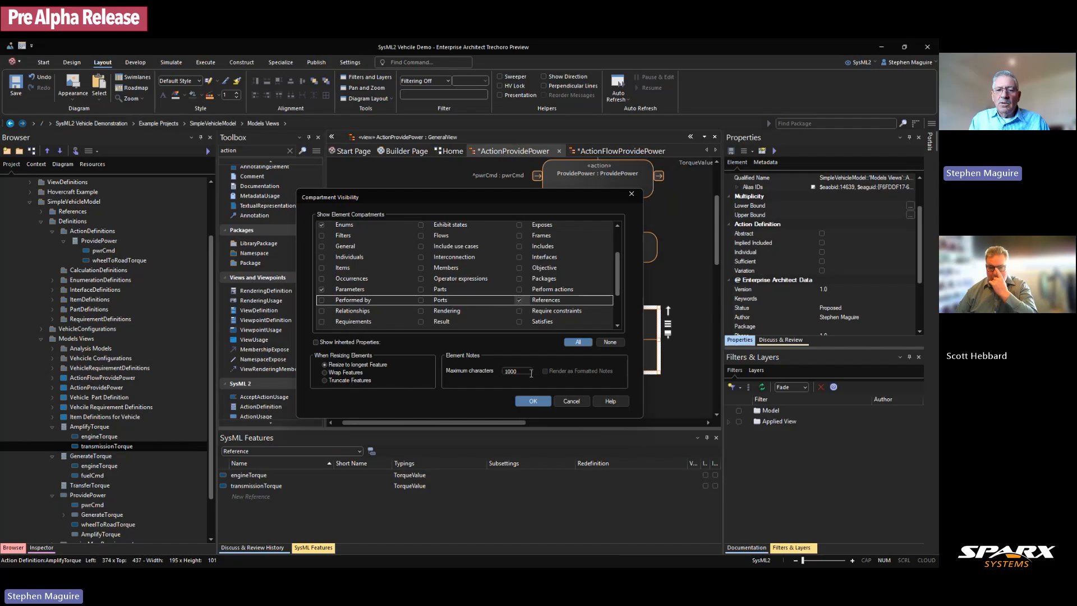
{"action": "left_click", "coordinate": [534, 400]}
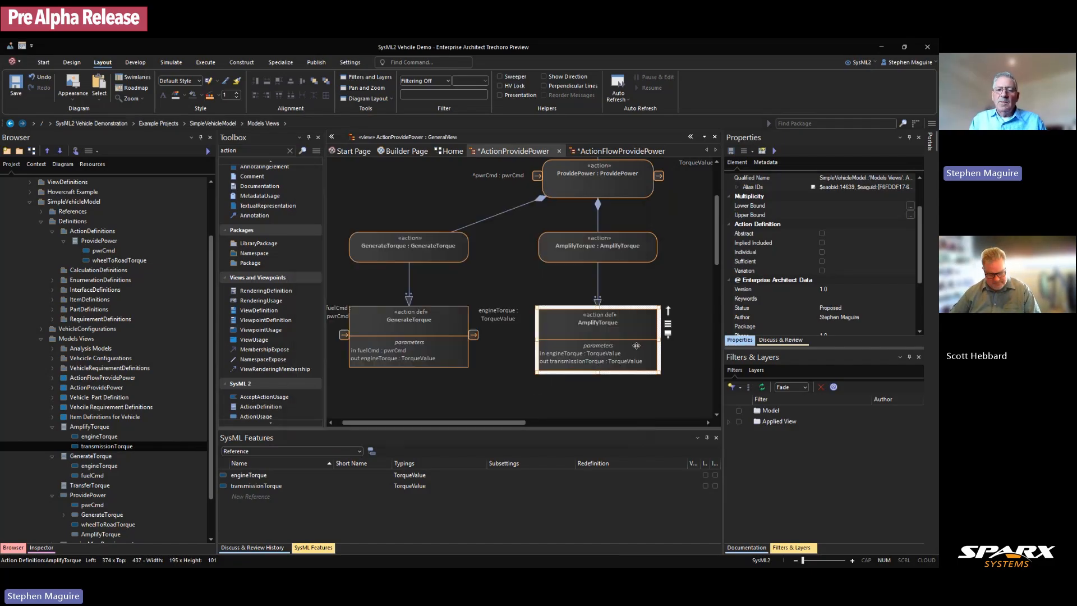
Step: Deselect the AmplifyTorque definition and save the ActionProvidePower diagram
{"action": "left_click", "coordinate": [657, 283]}
{"action": "left_click", "coordinate": [617, 325]}
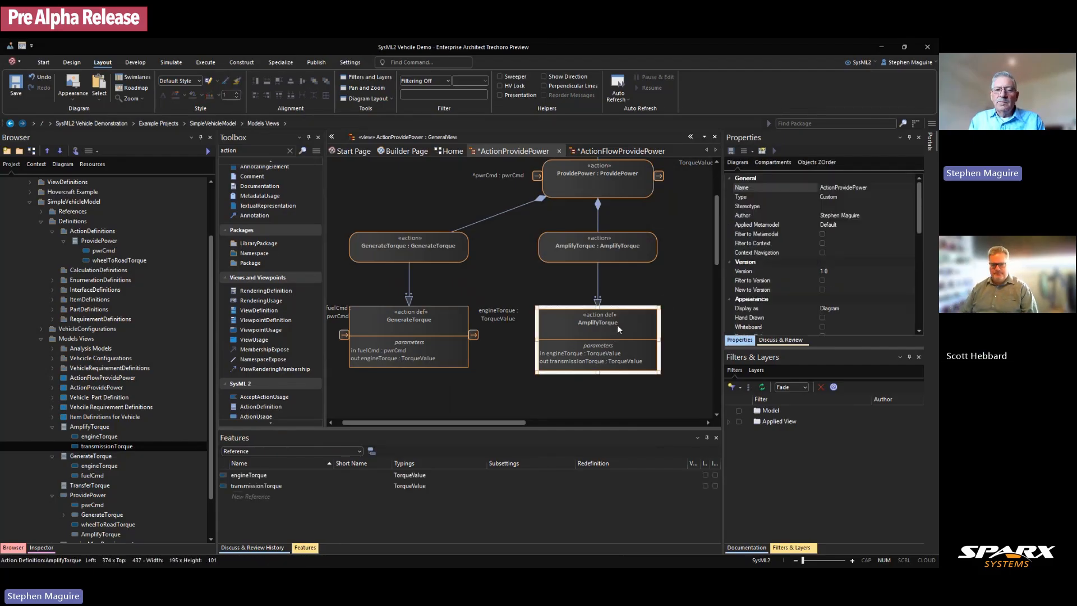
{"action": "left_click", "coordinate": [601, 399]}
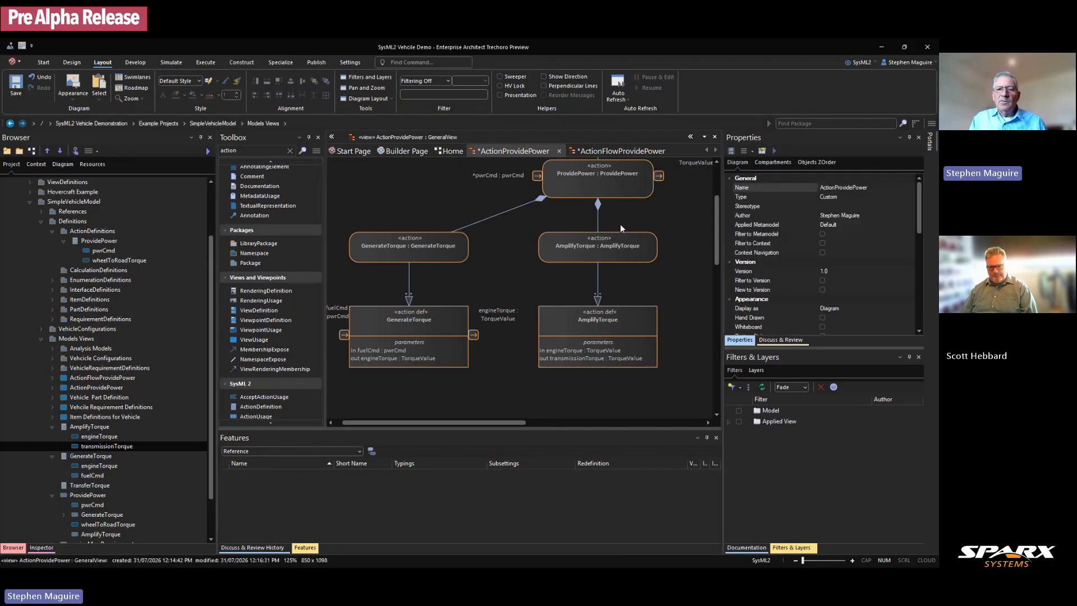
{"action": "key", "text": "ctrl+s"}
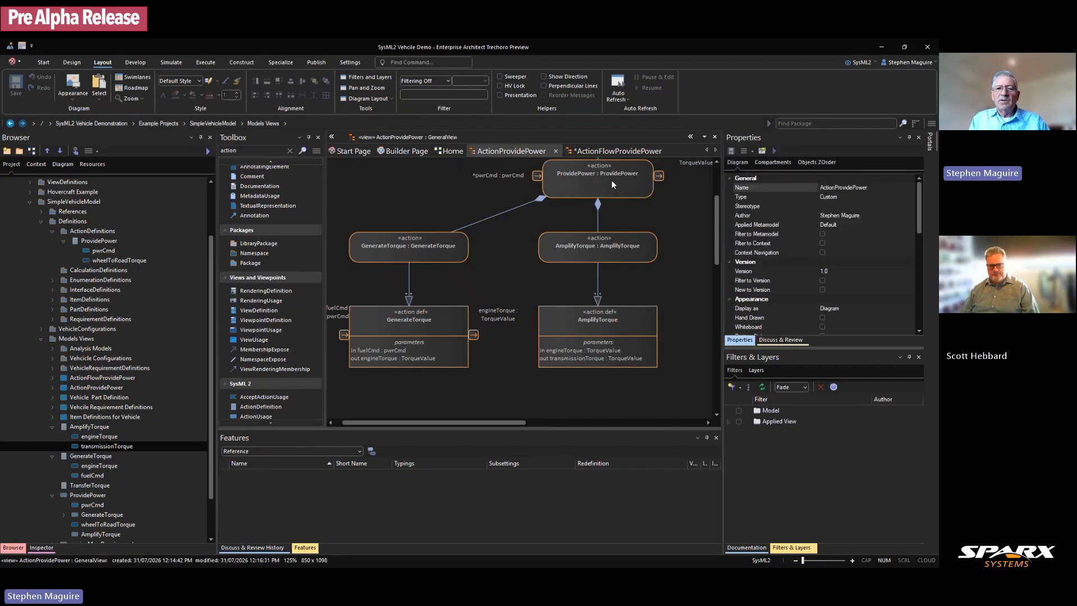
Step: In the ActionFlowProvidePower diagram, expose the inherited transmissionTorque and engineTorque usages on the AmplifyTorque action
{"action": "left_click", "coordinate": [584, 150]}
{"action": "left_click", "coordinate": [646, 266]}
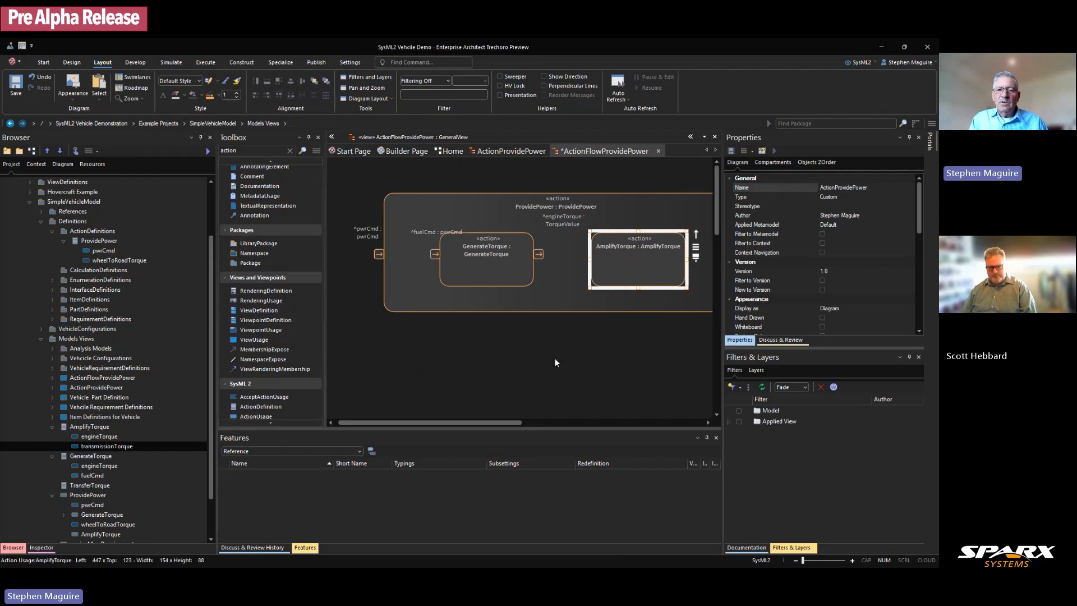
{"action": "left_click", "coordinate": [617, 271]}
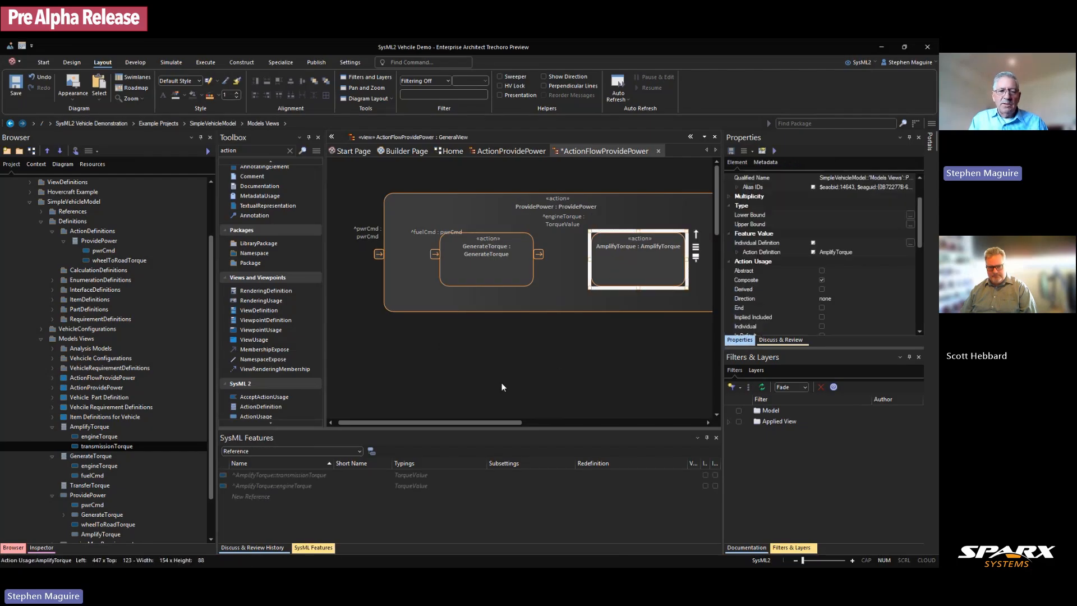
{"action": "left_click", "coordinate": [372, 451]}
{"action": "left_click", "coordinate": [372, 452]}
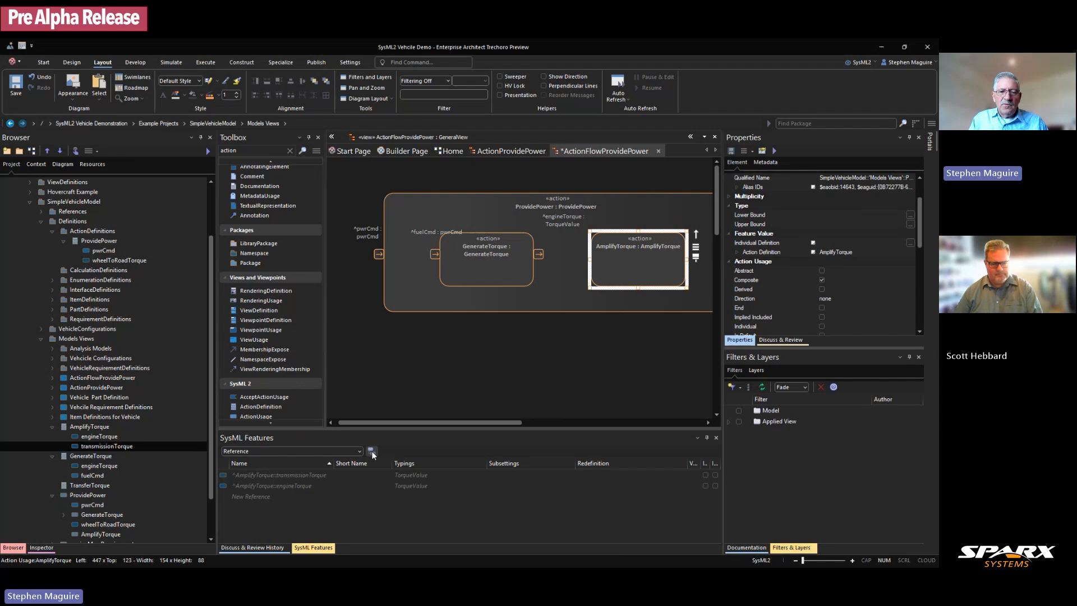
{"action": "right_click", "coordinate": [301, 476]}
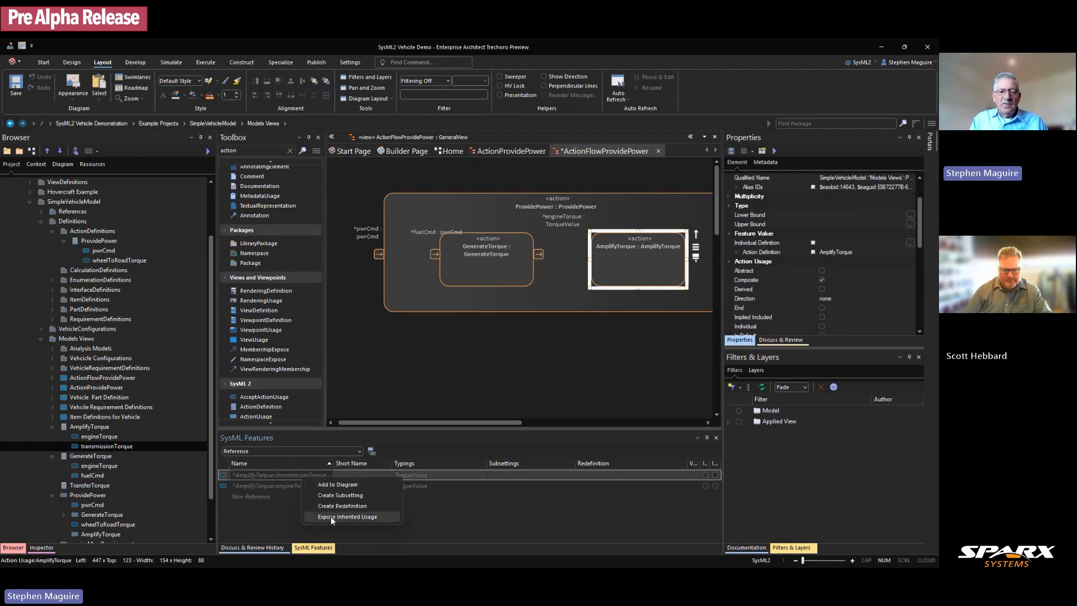
{"action": "left_click", "coordinate": [331, 517]}
{"action": "left_click", "coordinate": [294, 483]}
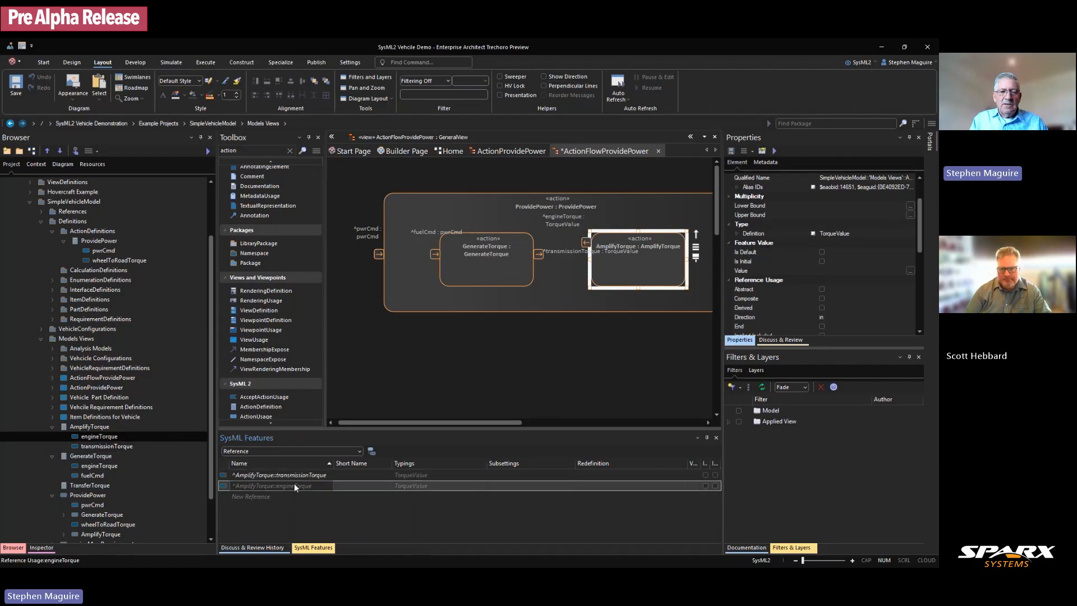
{"action": "right_click", "coordinate": [295, 486]}
{"action": "left_click", "coordinate": [340, 526]}
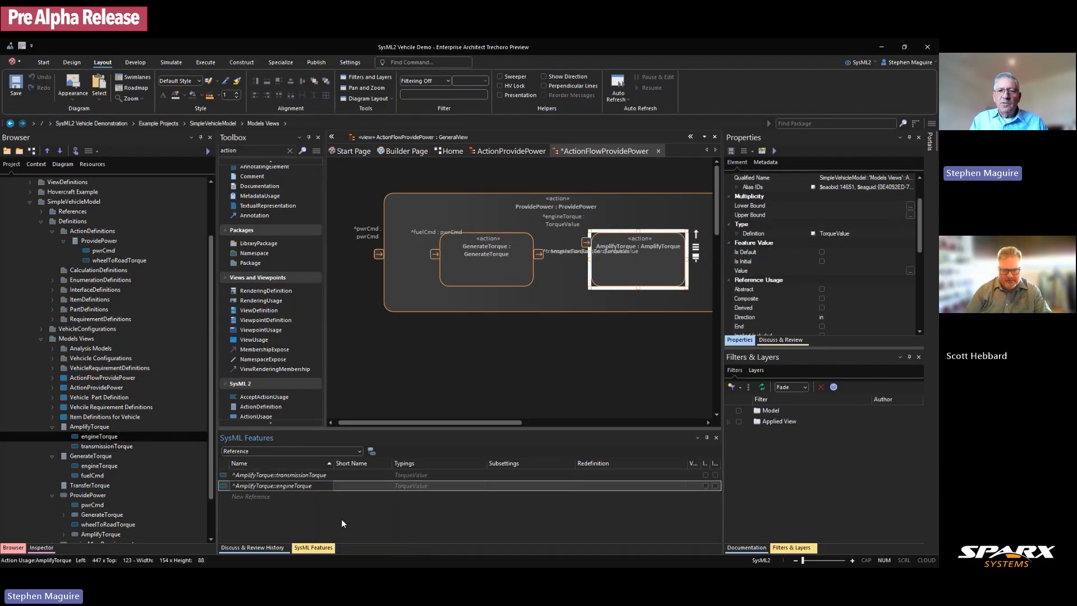
Step: Place AmplifyTorque's engineTorque parameter on the edge facing GenerateTorque and its transmissionTorque parameter on the opposite edge
{"action": "left_click", "coordinate": [577, 334]}
{"action": "left_click_drag", "start_coordinate": [588, 243], "coordinate": [689, 260]}
{"action": "left_click", "coordinate": [587, 244]}
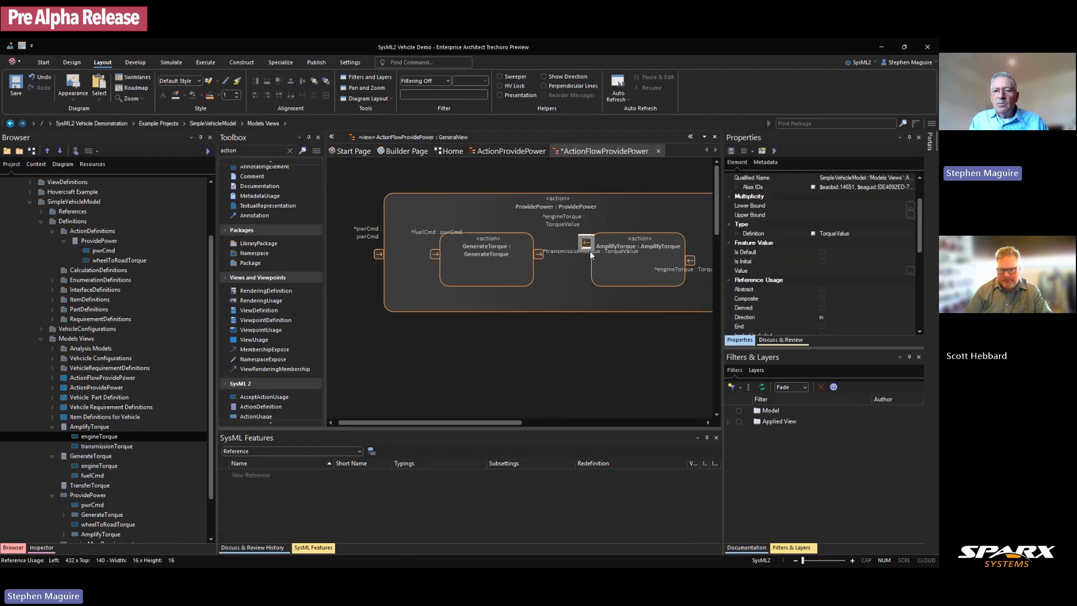
{"action": "left_click_drag", "start_coordinate": [685, 243], "coordinate": [609, 259]}
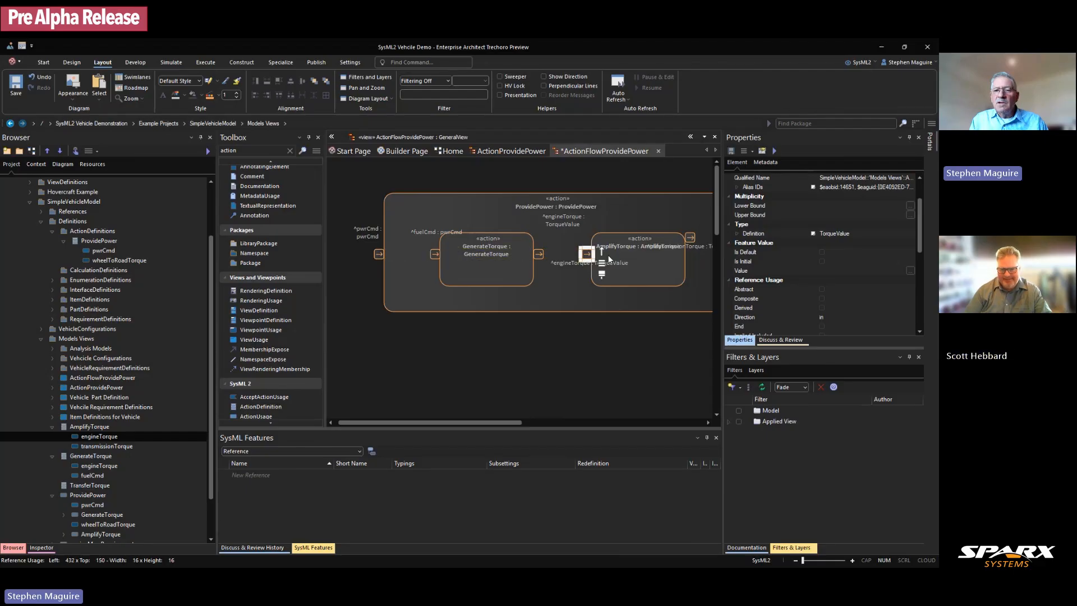
{"action": "left_click_drag", "start_coordinate": [692, 238], "coordinate": [697, 263]}
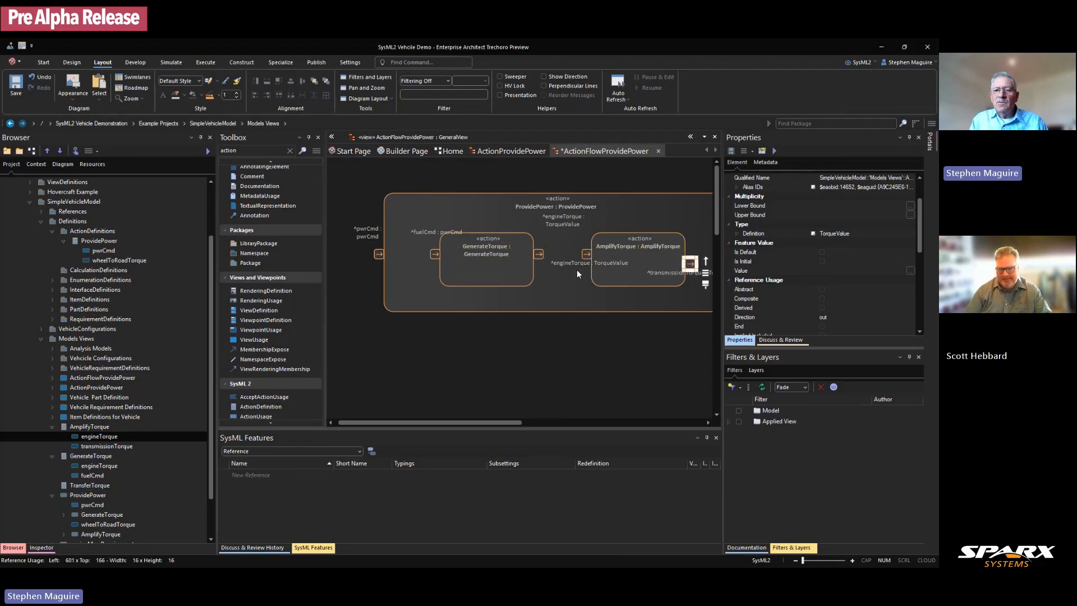
Step: Move the transmissionTorque label above the upper-right corner of the AmplifyTorque action
{"action": "left_click_drag", "start_coordinate": [510, 422], "coordinate": [570, 422]}
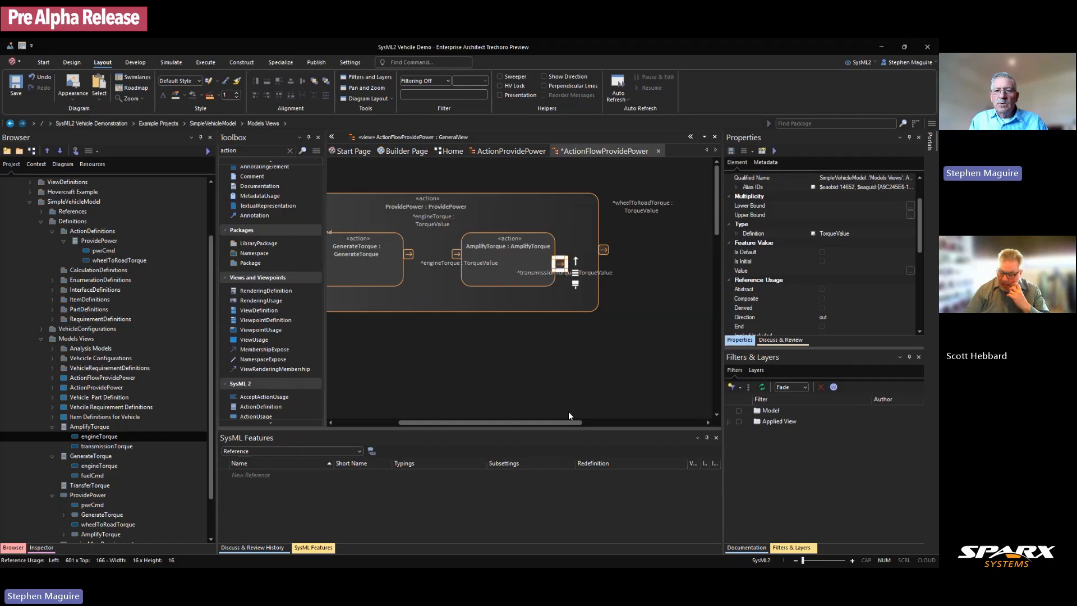
{"action": "left_click", "coordinate": [605, 273]}
{"action": "left_click_drag", "start_coordinate": [606, 279], "coordinate": [590, 286]}
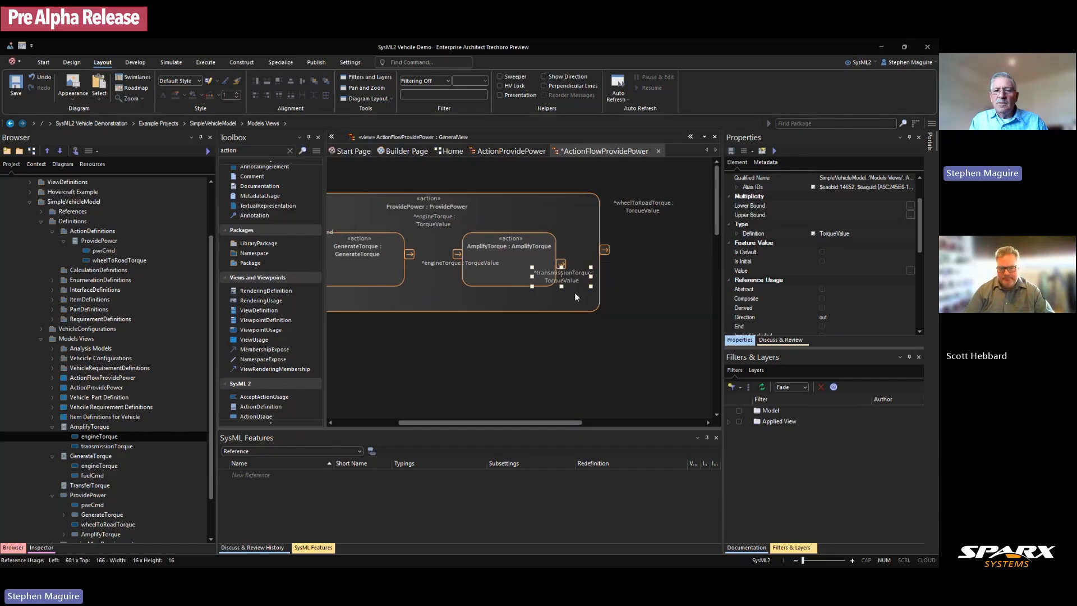
Step: Widen the enclosing ProvidePower action to about 699 by 200
{"action": "left_click", "coordinate": [598, 279]}
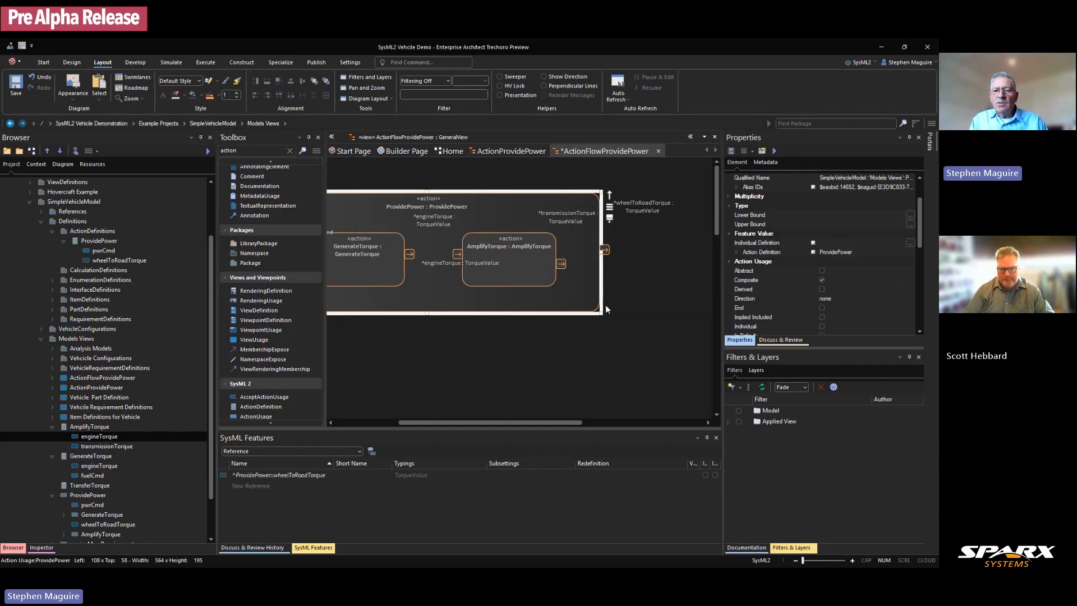
{"action": "left_click_drag", "start_coordinate": [602, 314], "coordinate": [685, 318]}
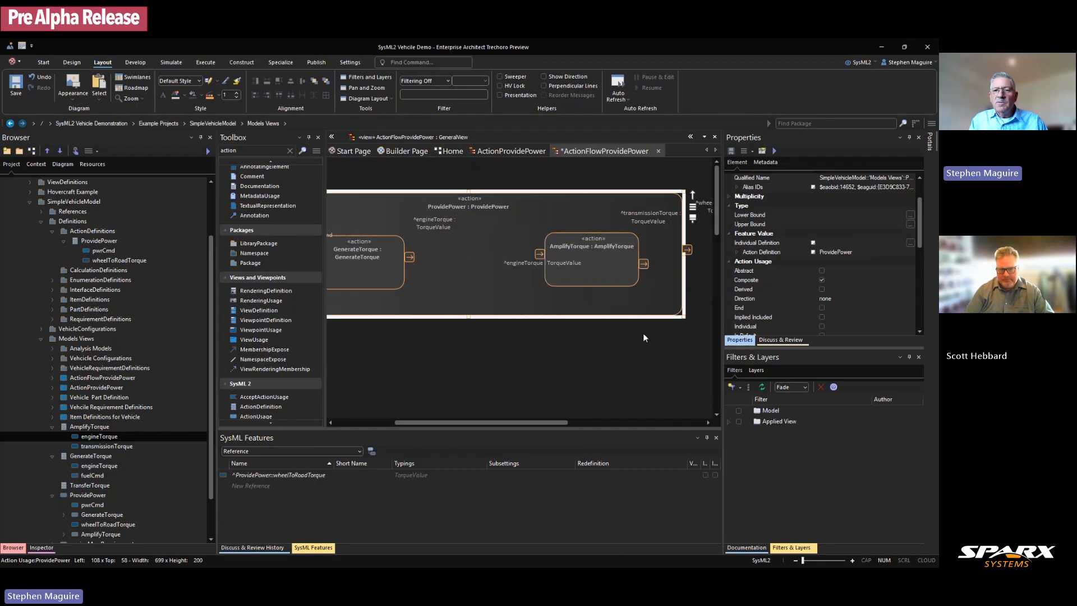
{"action": "left_click", "coordinate": [644, 334]}
Step: Move AmplifyTorque slightly closer to GenerateTorque and reposition both engineTorque labels, one below AmplifyTorque's input and one above GenerateTorque's output
{"action": "left_click_drag", "start_coordinate": [597, 257], "coordinate": [515, 294]}
{"action": "left_click", "coordinate": [530, 336]}
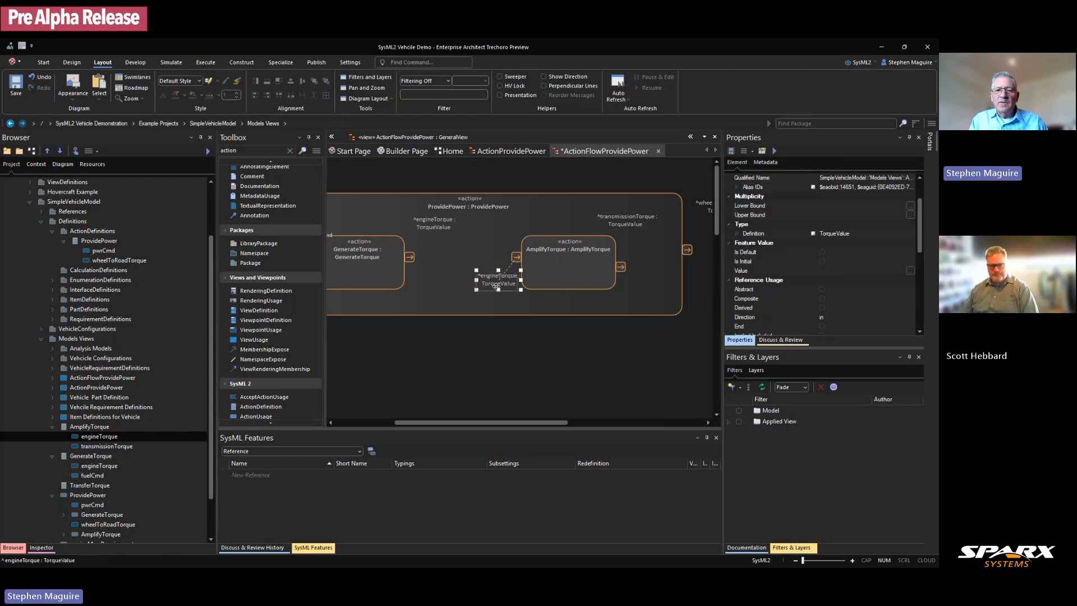
{"action": "left_click_drag", "start_coordinate": [425, 221], "coordinate": [432, 230]}
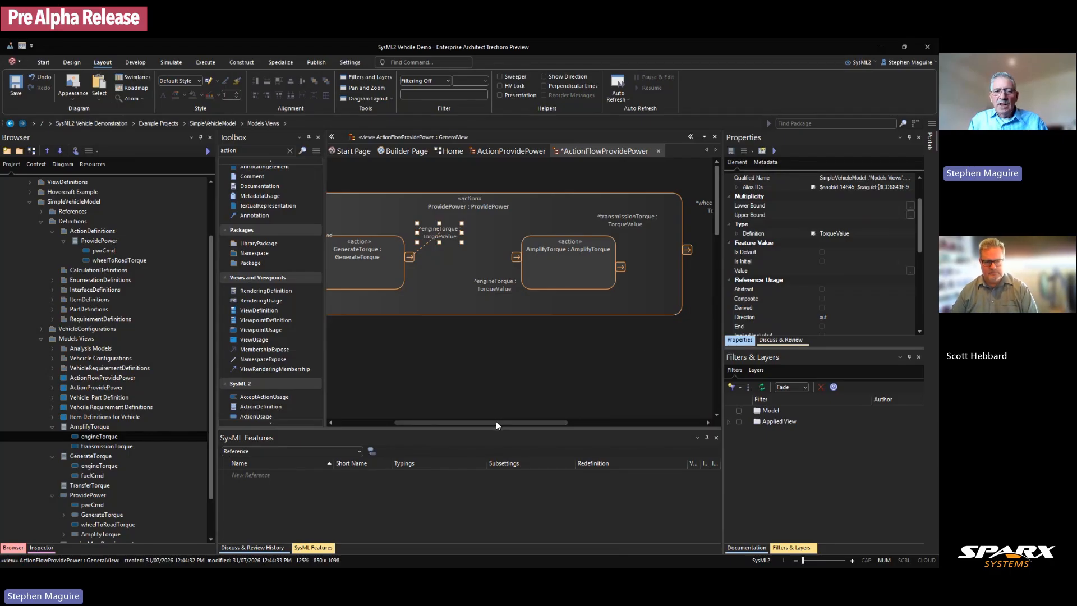
Step: Lower the pwrCmd parameter on ProvidePower's edge to line up with GenerateTorque's fuelCmd parameter
{"action": "left_click_drag", "start_coordinate": [496, 421], "coordinate": [440, 424]}
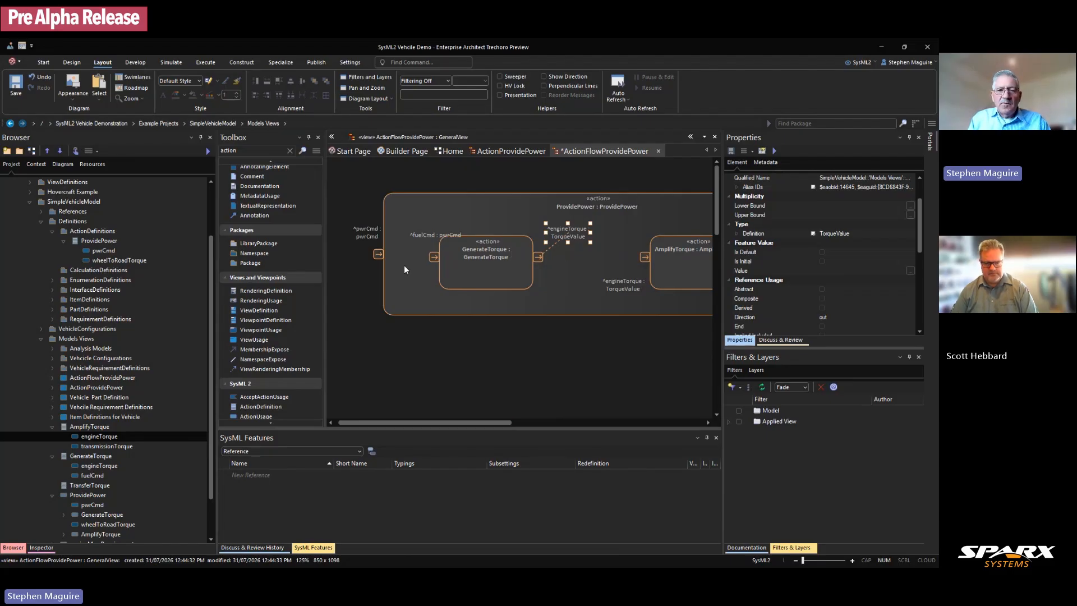
{"action": "left_click", "coordinate": [380, 256]}
{"action": "left_click_drag", "start_coordinate": [379, 258], "coordinate": [379, 261]}
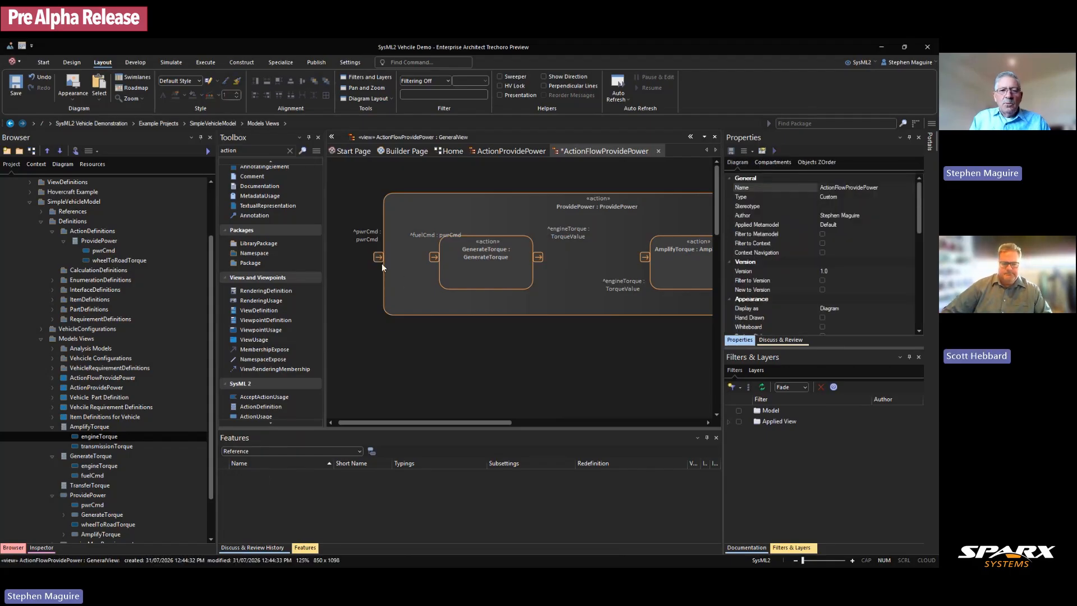
{"action": "left_click_drag", "start_coordinate": [395, 250], "coordinate": [433, 256]}
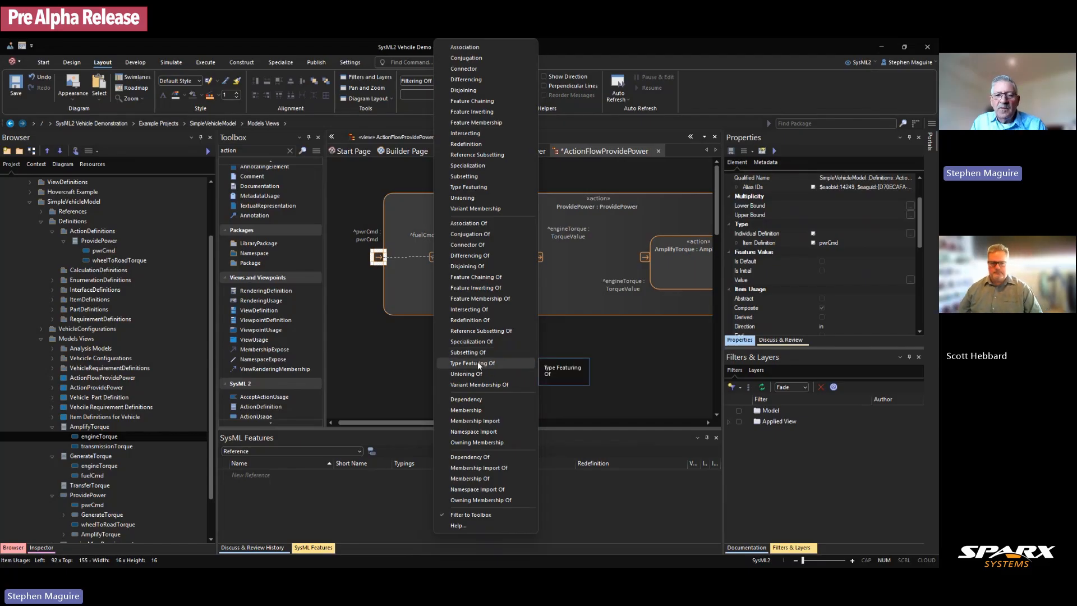
{"action": "left_click", "coordinate": [380, 359]}
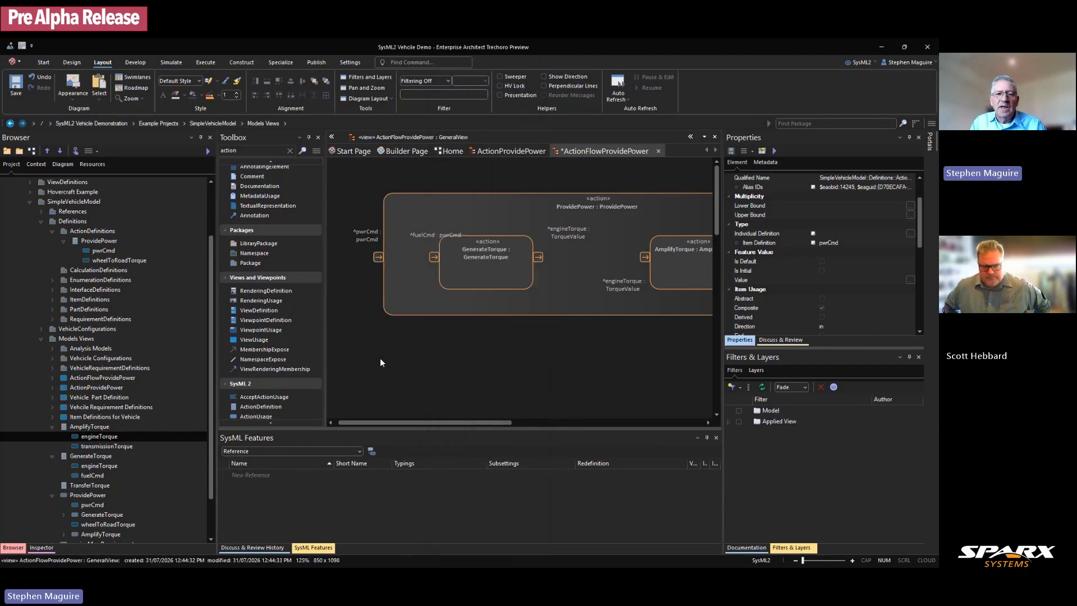
{"action": "left_click", "coordinate": [379, 258]}
{"action": "scroll", "coordinate": [277, 303], "scroll_direction": "down", "scroll_amount": 3}
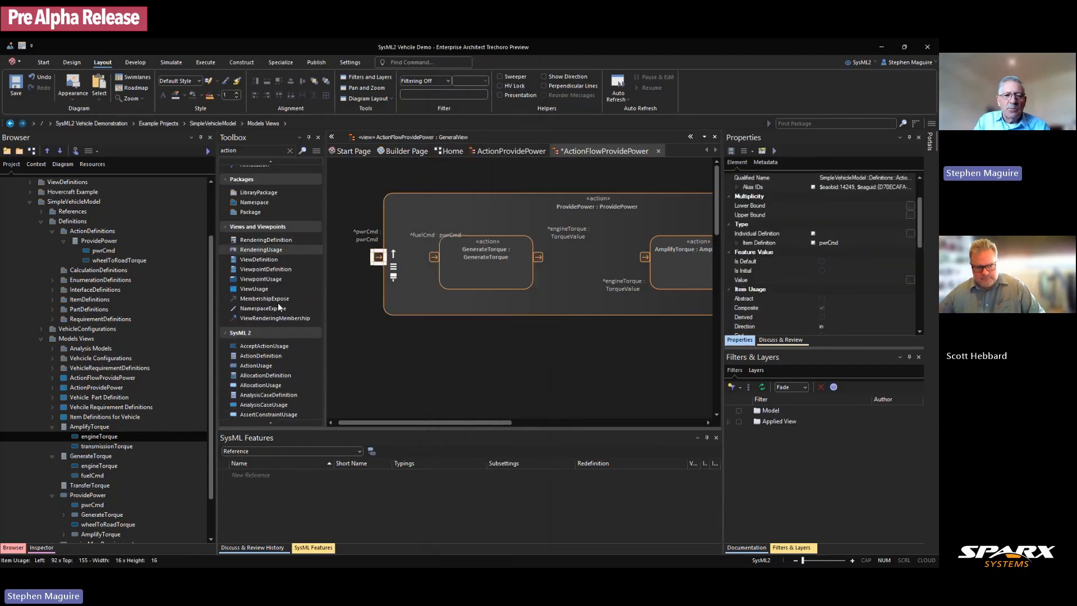
{"action": "scroll", "coordinate": [278, 309], "scroll_direction": "down", "scroll_amount": 2}
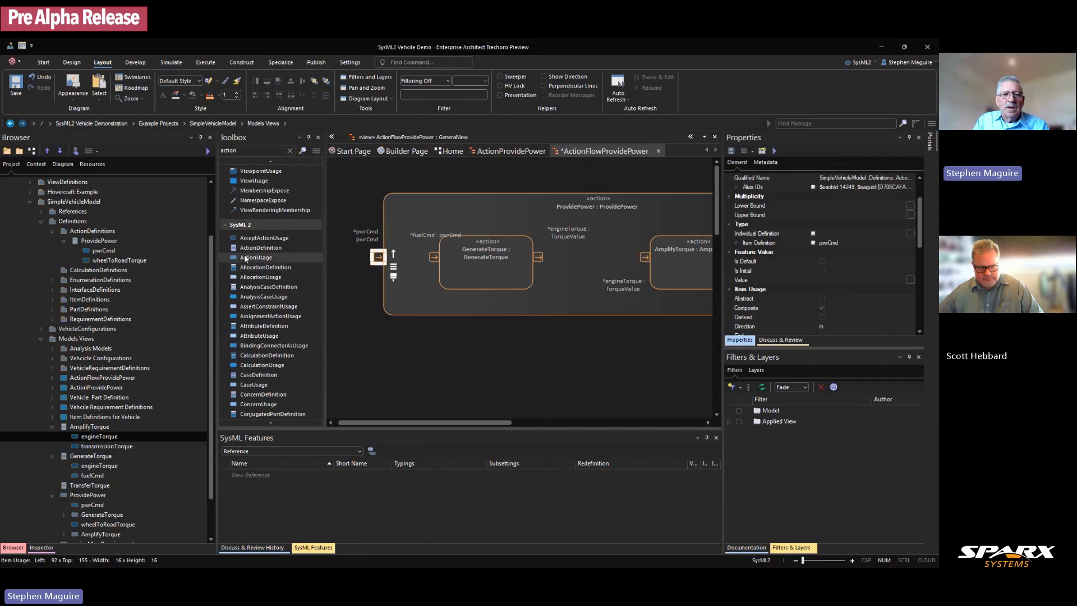
{"action": "left_click", "coordinate": [226, 224]}
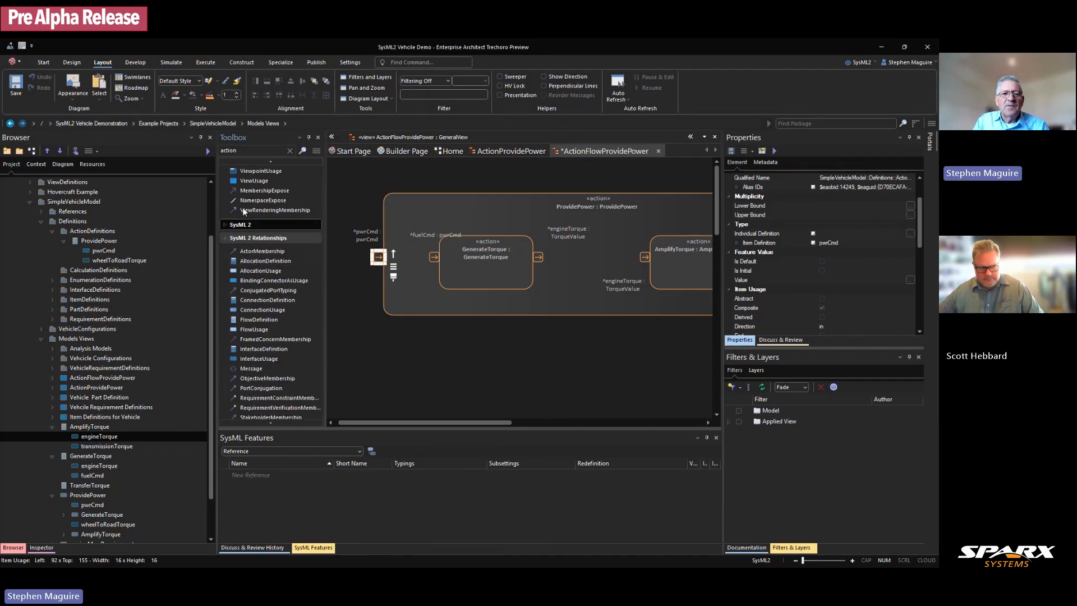
Step: Filter the toolbox elements by "bind" and choose the BindingConnectorAsUsage relationship from SysML 2 Relationships
{"action": "left_click", "coordinate": [254, 151]}
{"action": "key", "text": "BackSpace"}
{"action": "key", "text": "BackSpace"}
{"action": "key", "text": "BackSpace"}
{"action": "key", "text": "BackSpace"}
{"action": "key", "text": "BackSpace"}
{"action": "key", "text": "BackSpace"}
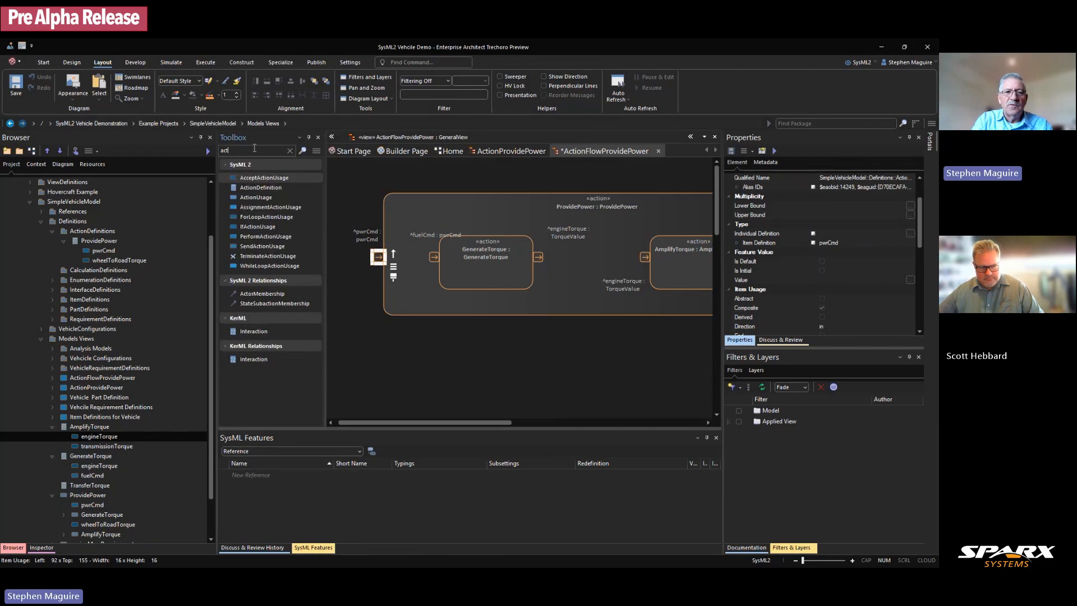
{"action": "type", "text": "bind"}
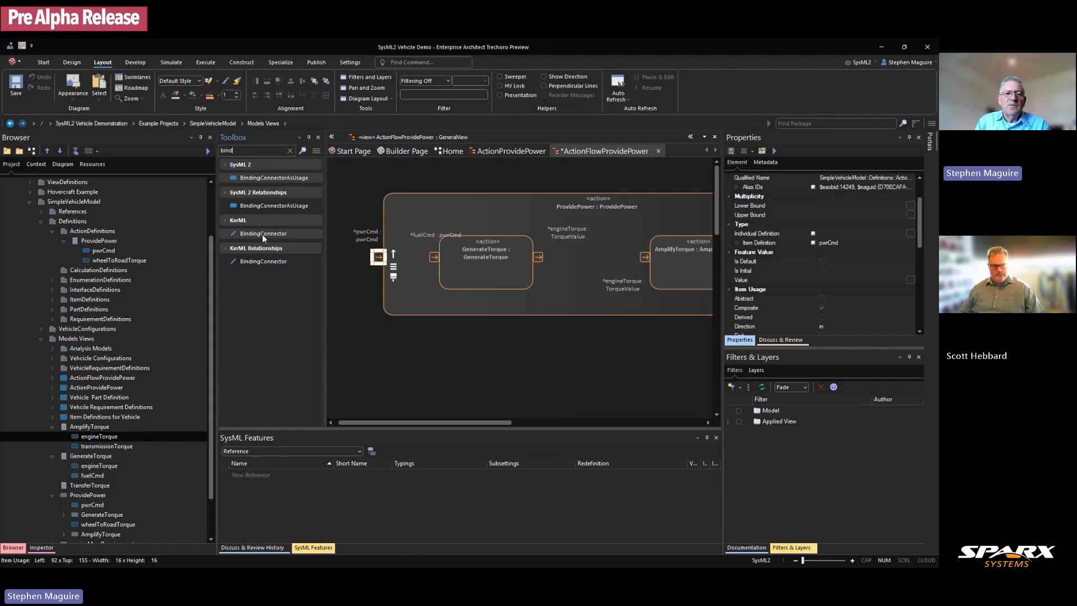
{"action": "left_click", "coordinate": [274, 209]}
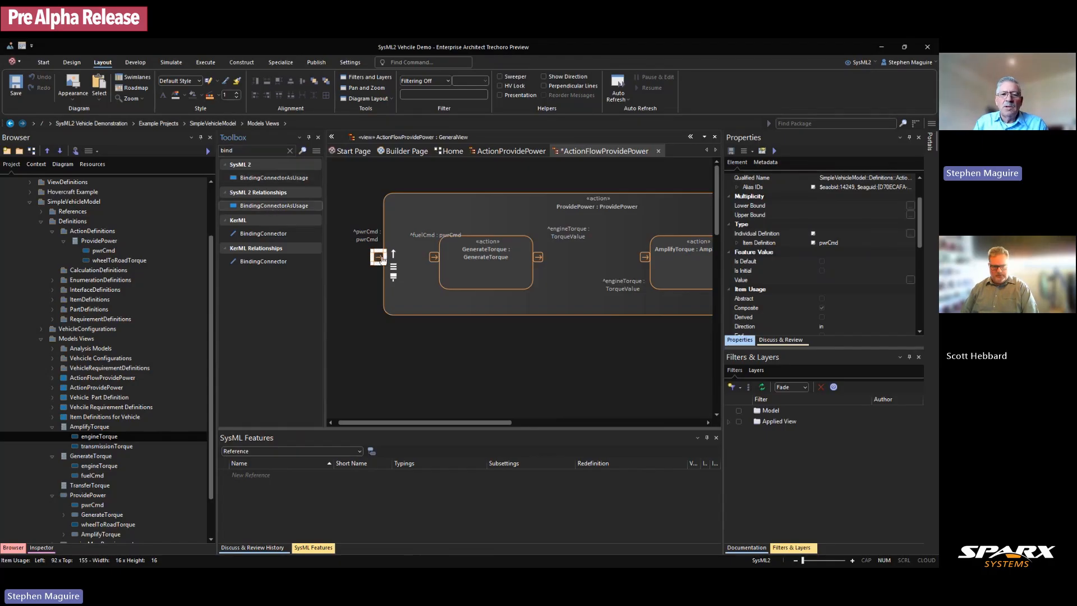
Step: Bind ProvidePower's pwrCmd parameter to GenerateTorque's fuelCmd parameter with the binding connector
{"action": "left_click_drag", "start_coordinate": [378, 258], "coordinate": [434, 257]}
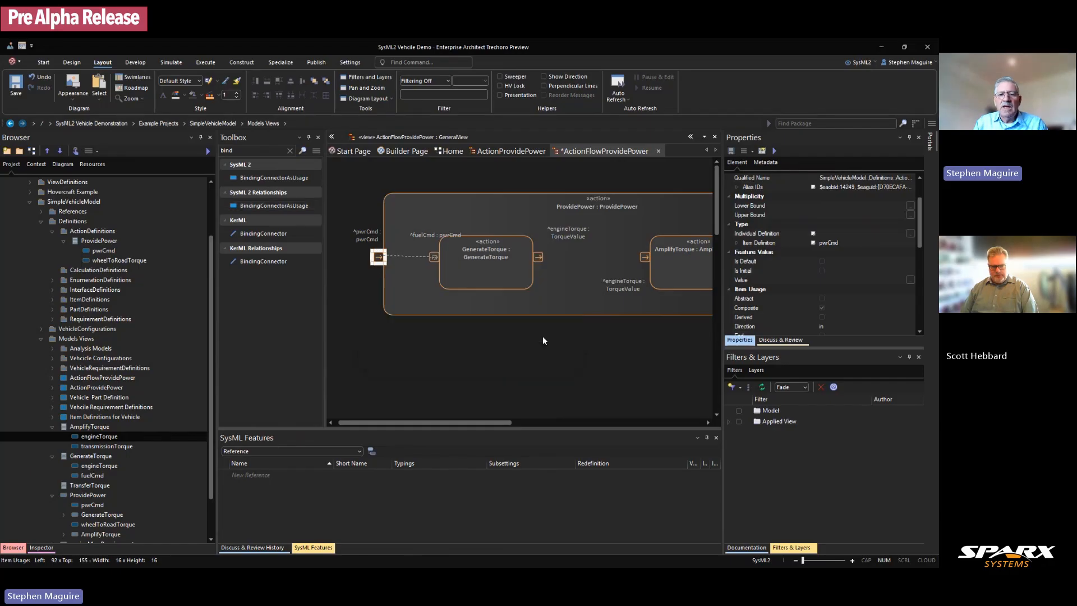
{"action": "left_click", "coordinate": [542, 336]}
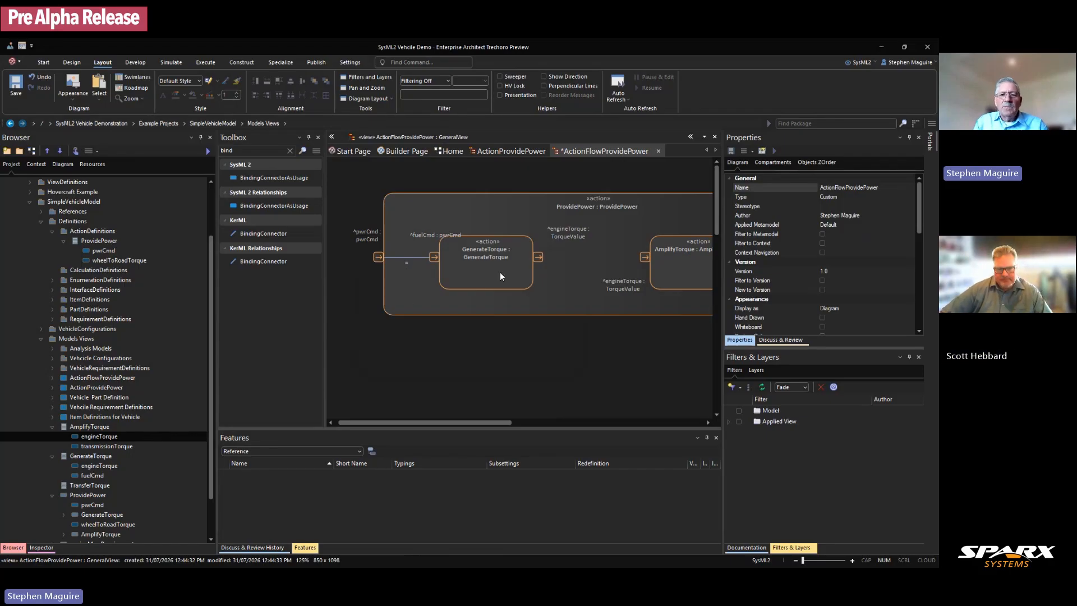
{"action": "left_click", "coordinate": [539, 256]}
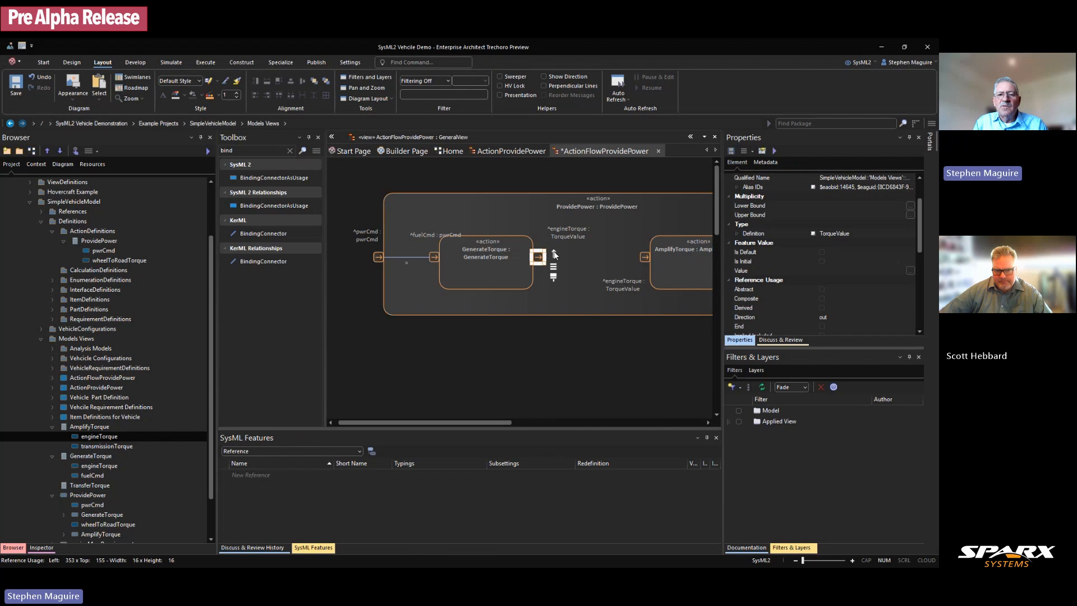
{"action": "left_click_drag", "start_coordinate": [554, 251], "coordinate": [645, 258]}
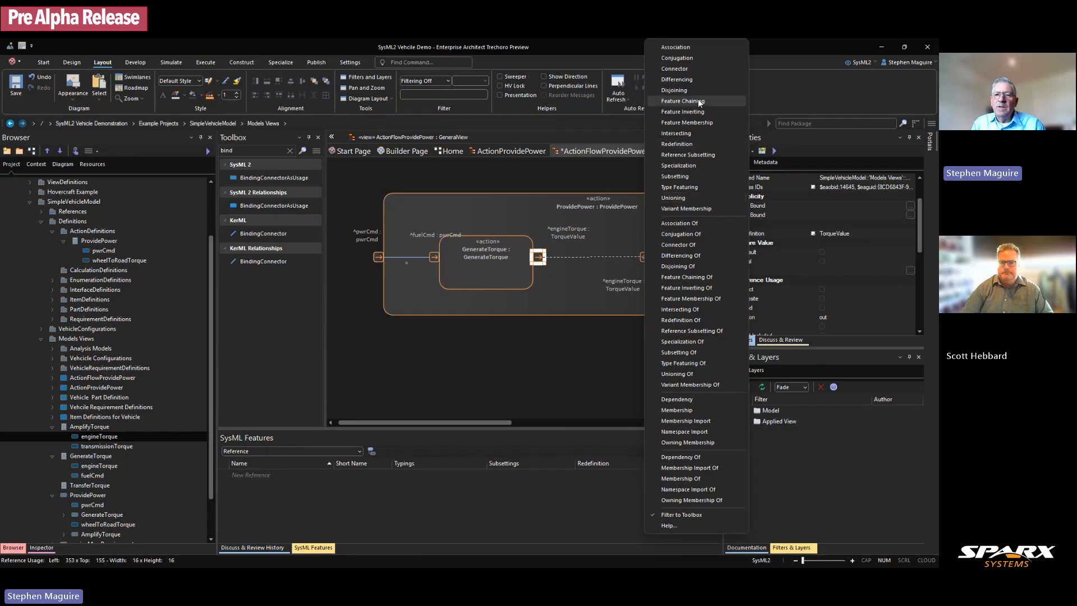
{"action": "left_click", "coordinate": [555, 351]}
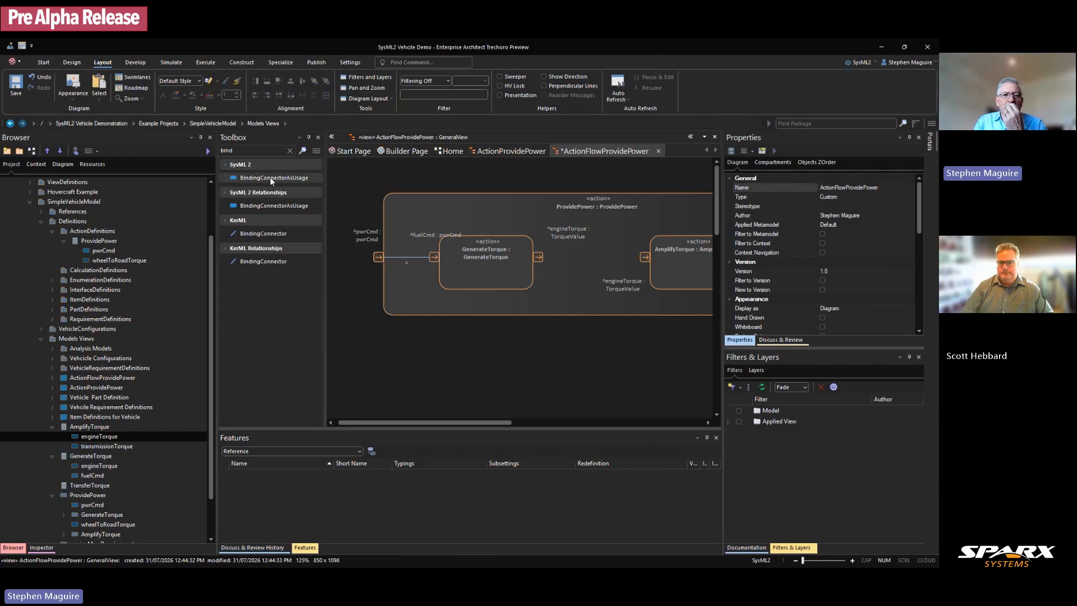
Step: Filter the toolbox by "flow" and connect GenerateTorque's engineTorque output to AmplifyTorque's engineTorque input with a FlowUsage relationship owned by ProvidePower
{"action": "left_click", "coordinate": [246, 149]}
{"action": "key", "text": "BackSpace"}
{"action": "key", "text": "BackSpace"}
{"action": "key", "text": "BackSpace"}
{"action": "key", "text": "BackSpace"}
{"action": "type", "text": "flow"}
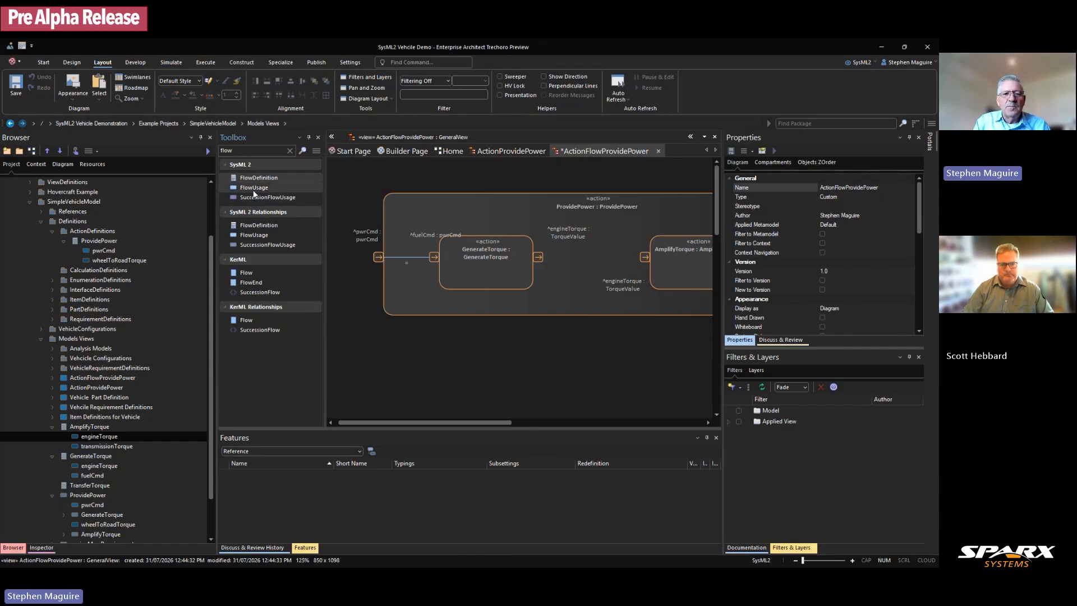
{"action": "left_click", "coordinate": [259, 233]}
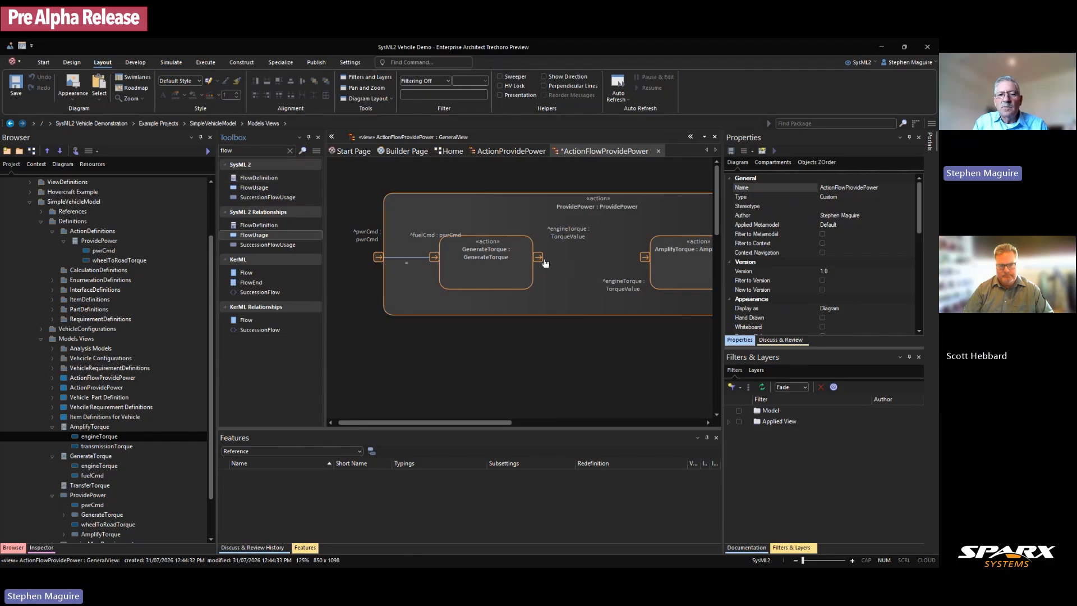
{"action": "left_click_drag", "start_coordinate": [539, 260], "coordinate": [645, 258]}
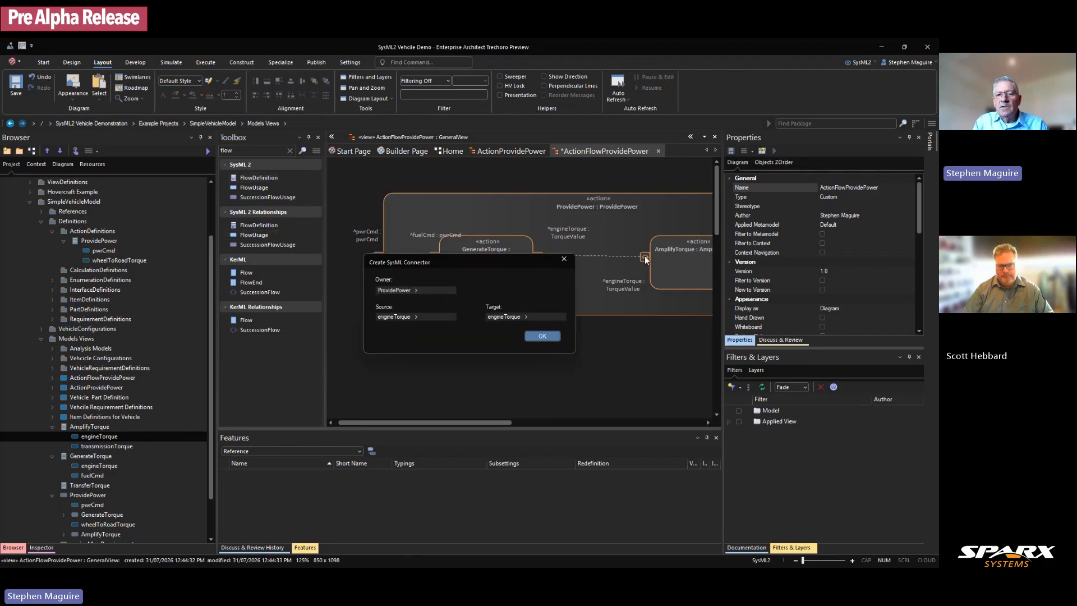
{"action": "left_click", "coordinate": [541, 336]}
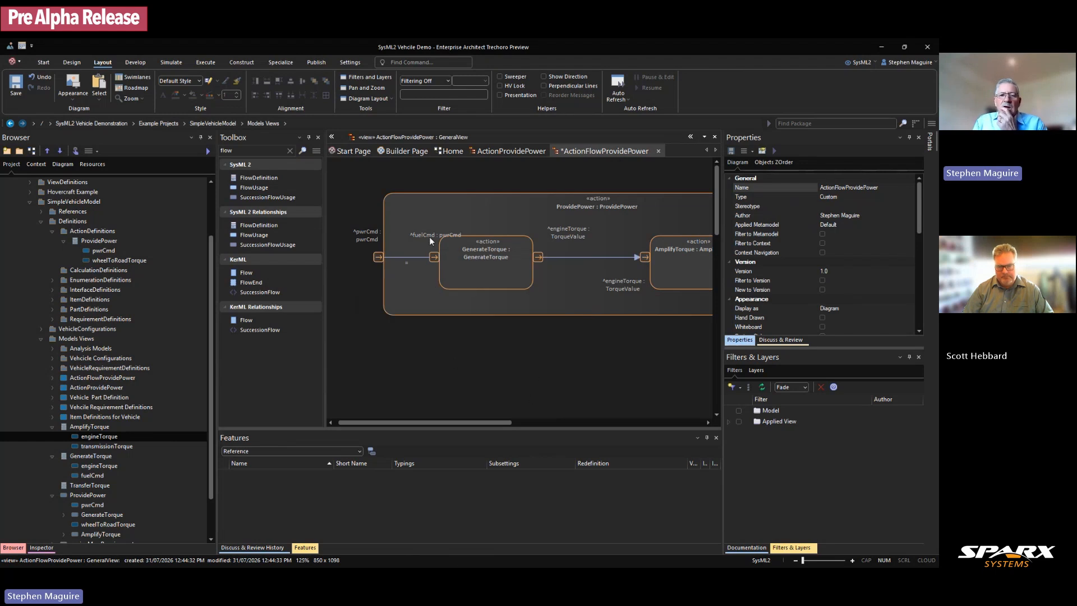
Step: Move the fuelCmd label clear of GenerateTorque, above its binding connector, and save the ActionFlowProvidePower diagram
{"action": "mouse_move", "coordinate": [429, 237]}
{"action": "left_mouse_down"}
{"action": "mouse_move", "coordinate": [421, 224]}
{"action": "mouse_move", "coordinate": [437, 234]}
{"action": "mouse_move", "coordinate": [425, 233]}
{"action": "left_mouse_up"}
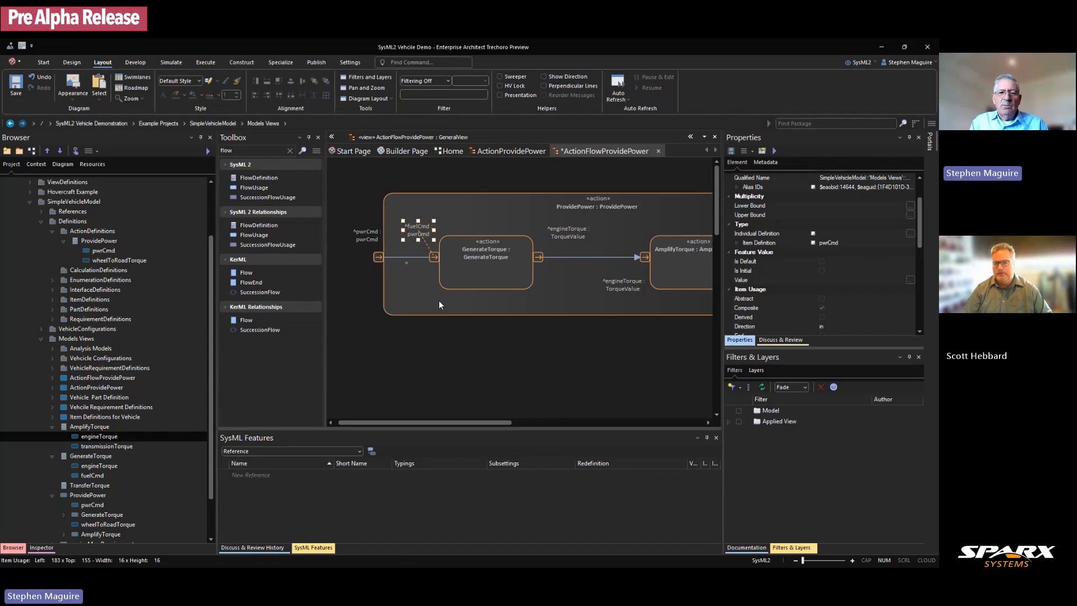
{"action": "left_click", "coordinate": [435, 334]}
{"action": "key", "text": "ctrl+s"}
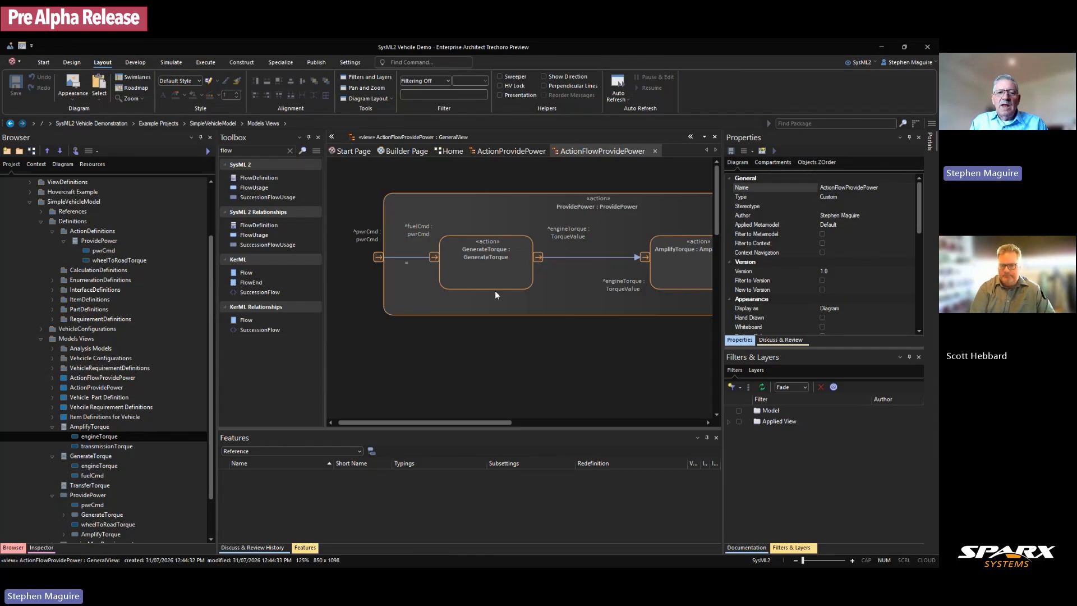
Step: Switch to the TrechoroModelingExample project and view its action flow for providePower diagram
{"action": "mouse_move", "coordinate": [481, 423]}
{"action": "left_mouse_down"}
{"action": "mouse_move", "coordinate": [557, 419]}
{"action": "mouse_move", "coordinate": [500, 419]}
{"action": "left_mouse_up"}
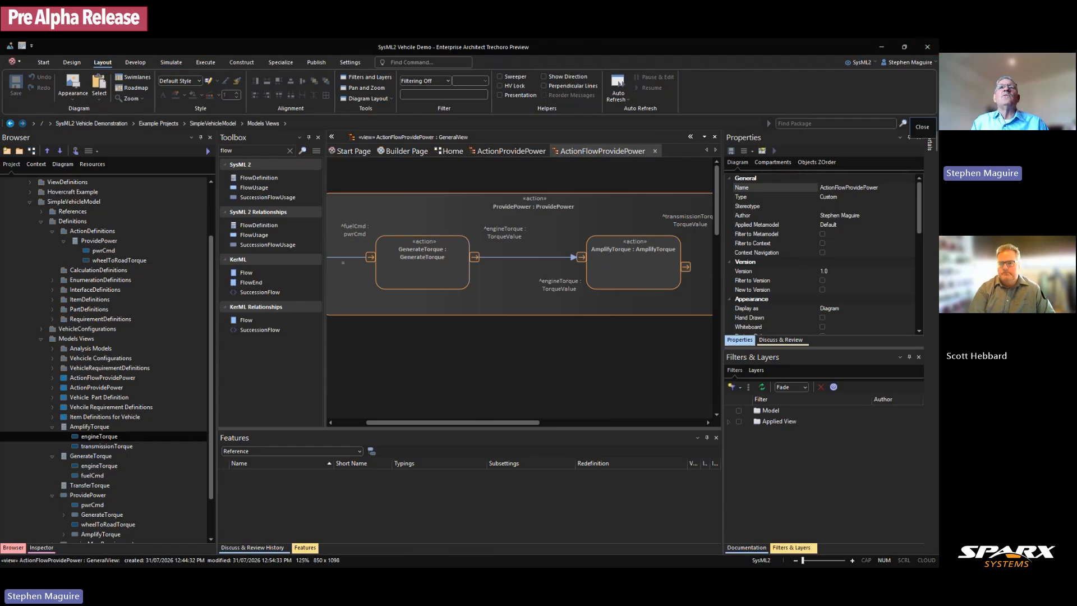
{"action": "left_click_drag", "start_coordinate": [931, 41], "coordinate": [371, 108]}
{"action": "left_click", "coordinate": [797, 109]}
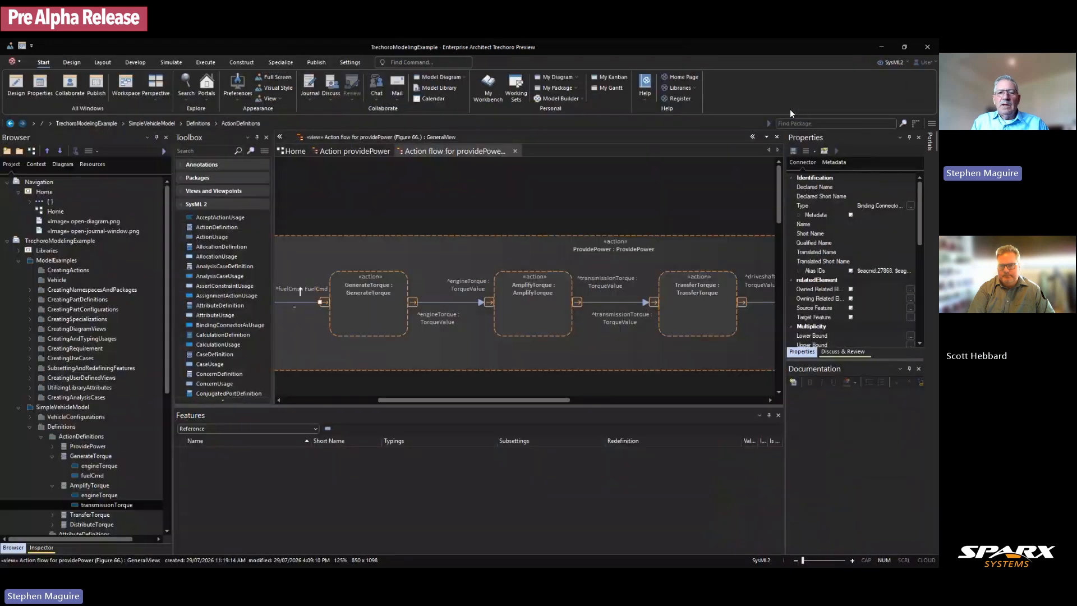
{"action": "mouse_move", "coordinate": [473, 399]}
{"action": "left_mouse_down"}
{"action": "mouse_move", "coordinate": [443, 402]}
{"action": "mouse_move", "coordinate": [459, 402]}
{"action": "left_mouse_up"}
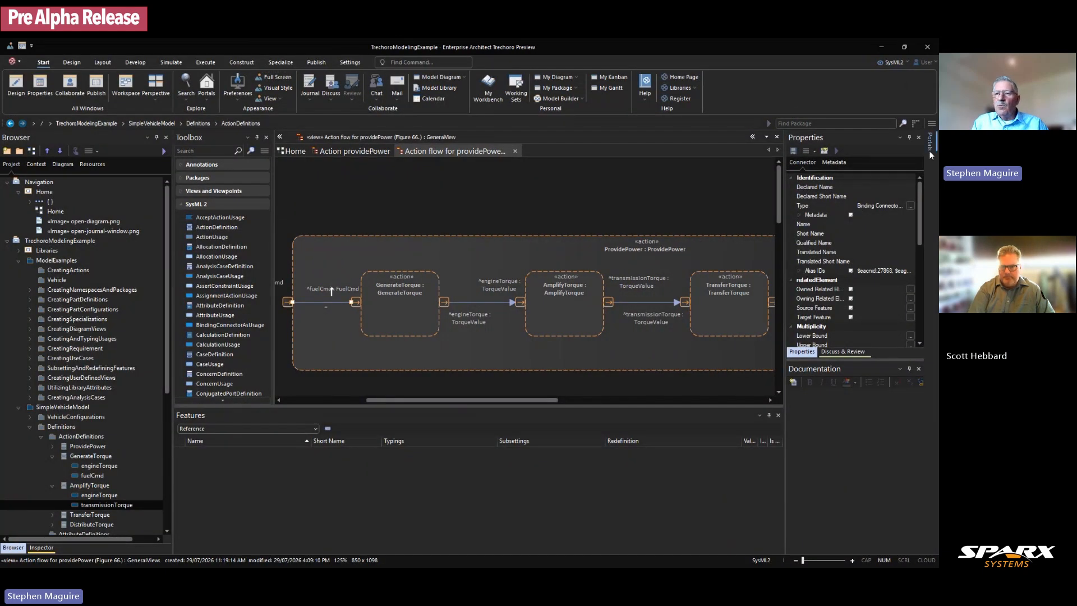
Step: Browse the Recent Places and Perspectives portals and apply the Wide View workspace so the whole action flow diagram can be viewed
{"action": "mouse_move", "coordinate": [929, 148]}
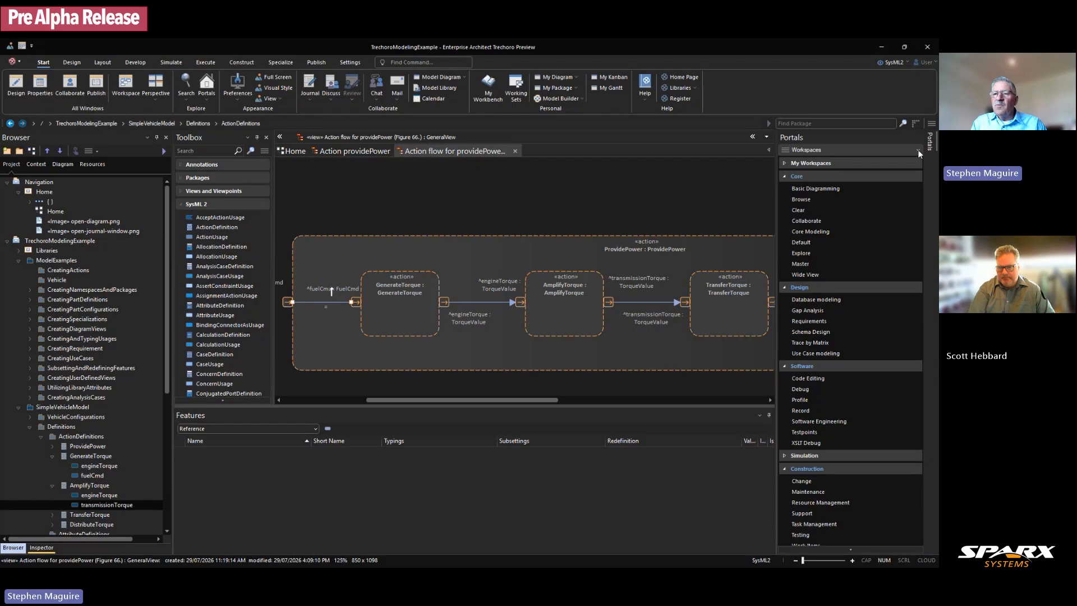
{"action": "left_click", "coordinate": [917, 150]}
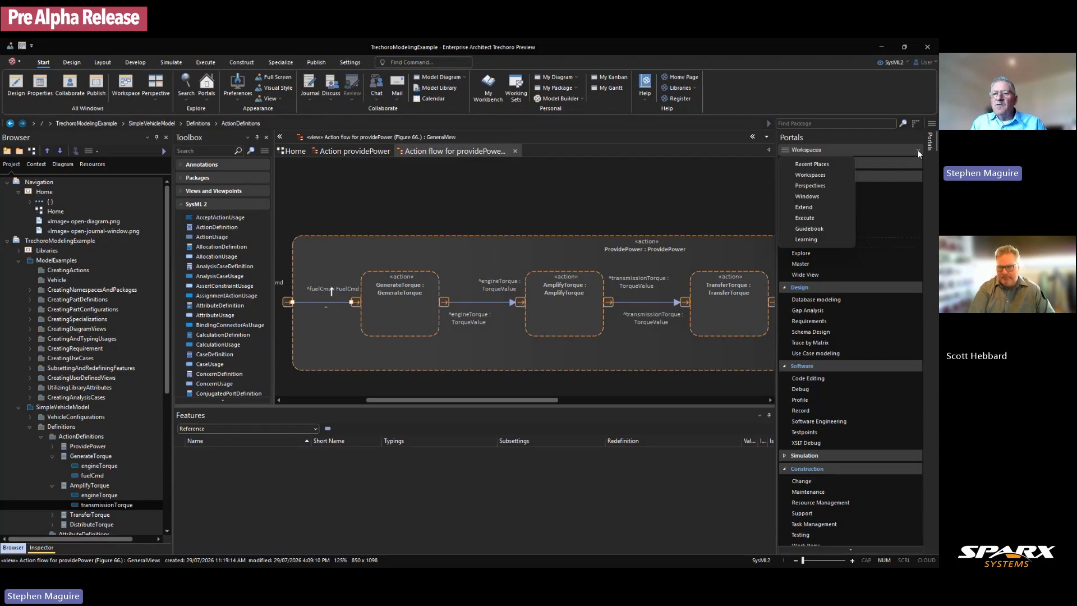
{"action": "left_click", "coordinate": [834, 166]}
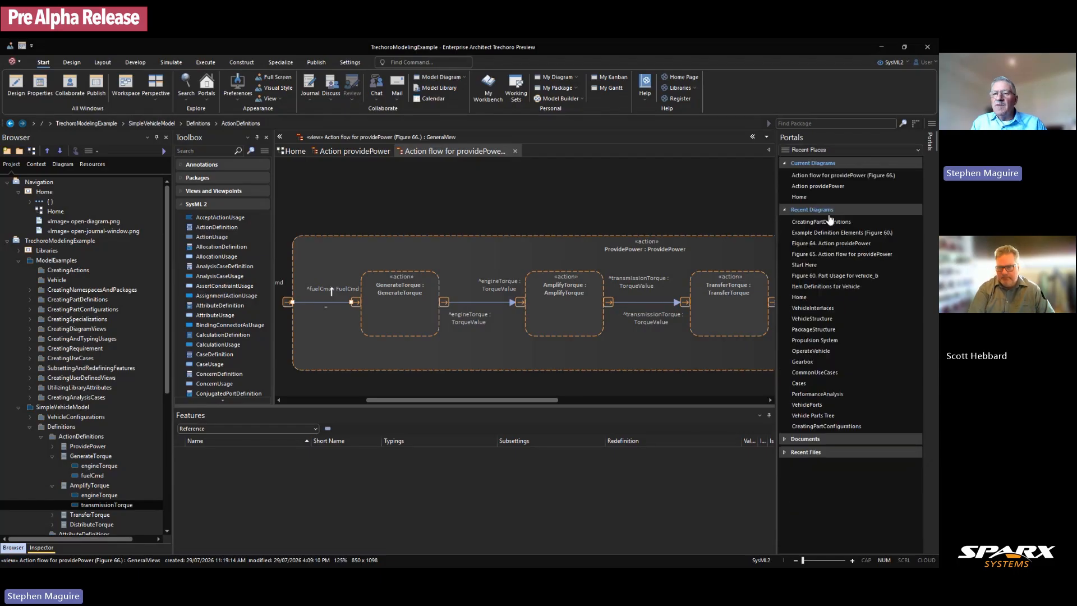
{"action": "left_click", "coordinate": [917, 149]}
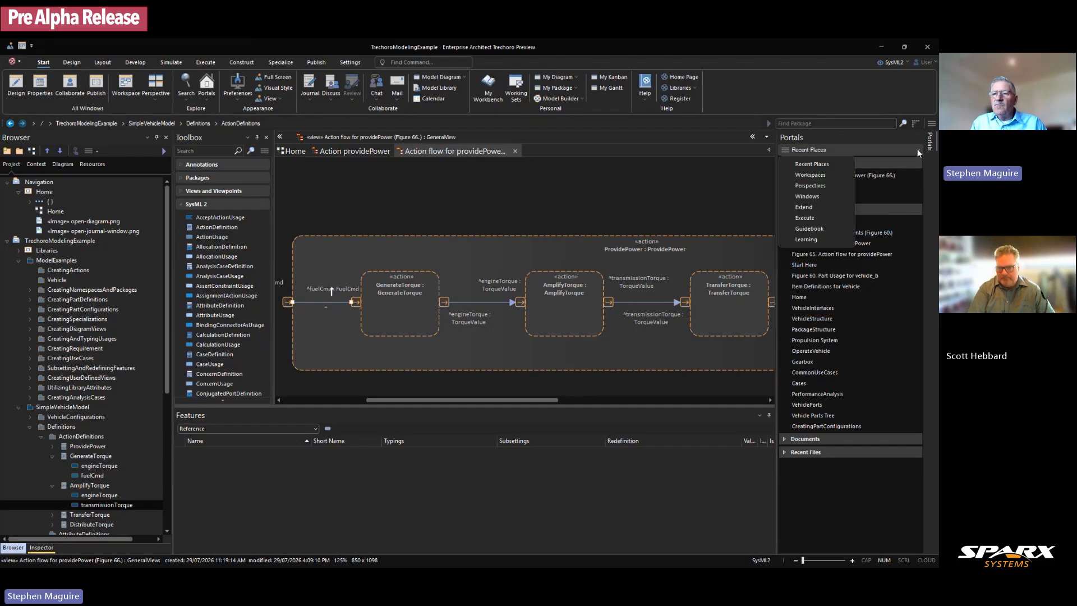
{"action": "left_click", "coordinate": [811, 186]}
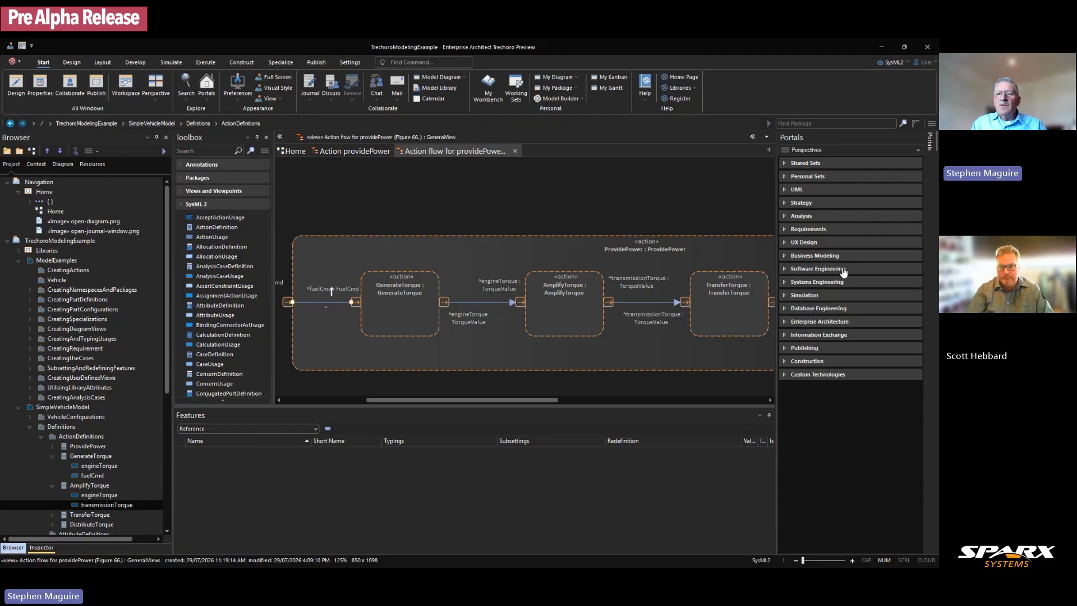
{"action": "left_click", "coordinate": [917, 150]}
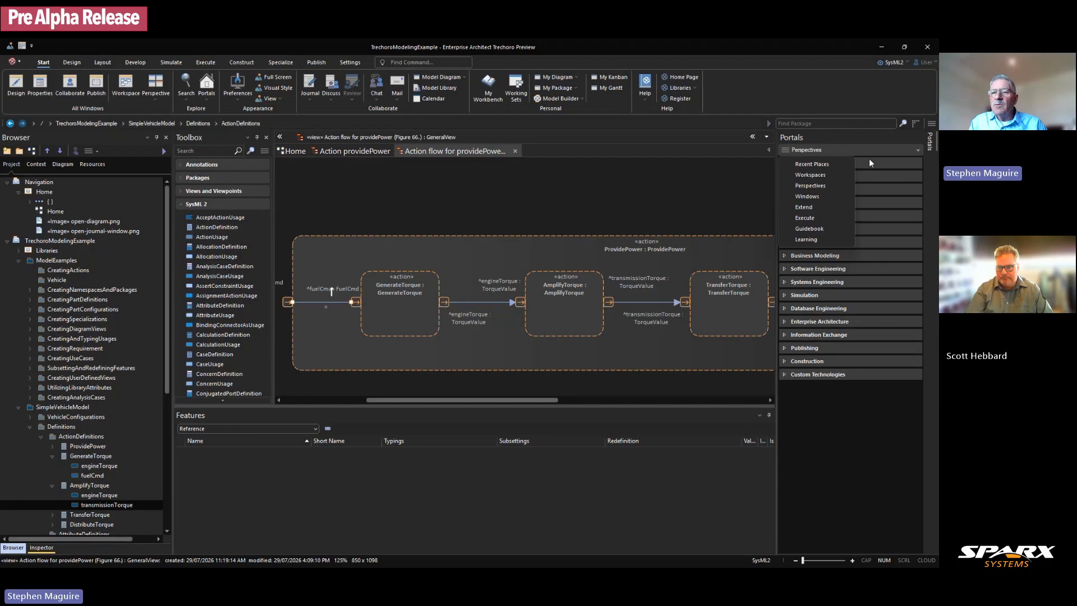
{"action": "left_click", "coordinate": [810, 175]}
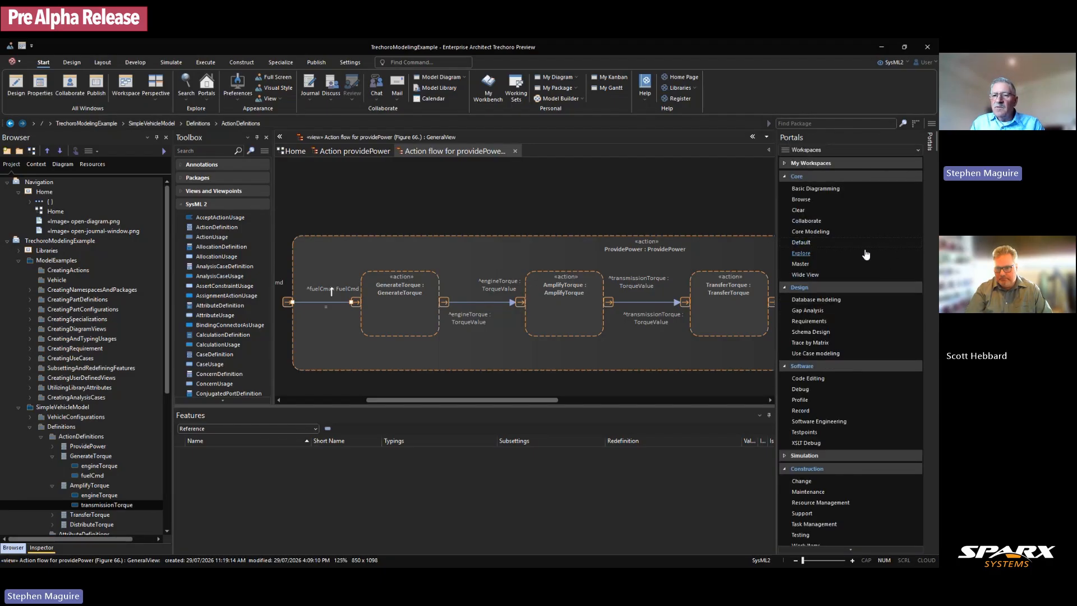
{"action": "left_click", "coordinate": [816, 275]}
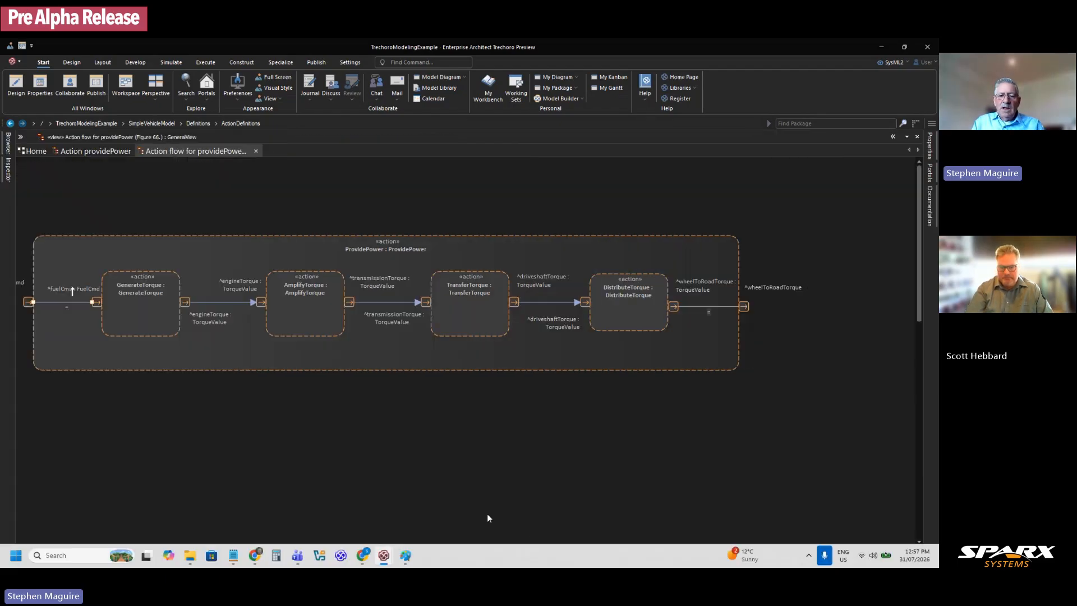
{"action": "left_click_drag", "start_coordinate": [496, 548], "coordinate": [442, 547]}
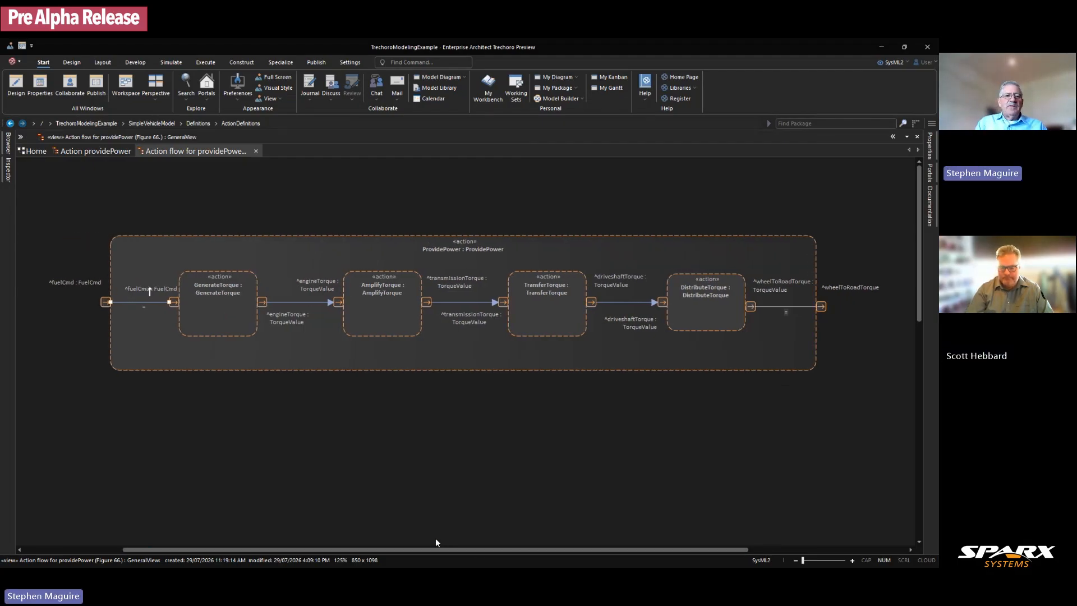
Step: Remove the four torque action definitions and the ProvidePower definition from the Action providePower diagram, and undo both removals
{"action": "left_click", "coordinate": [107, 152]}
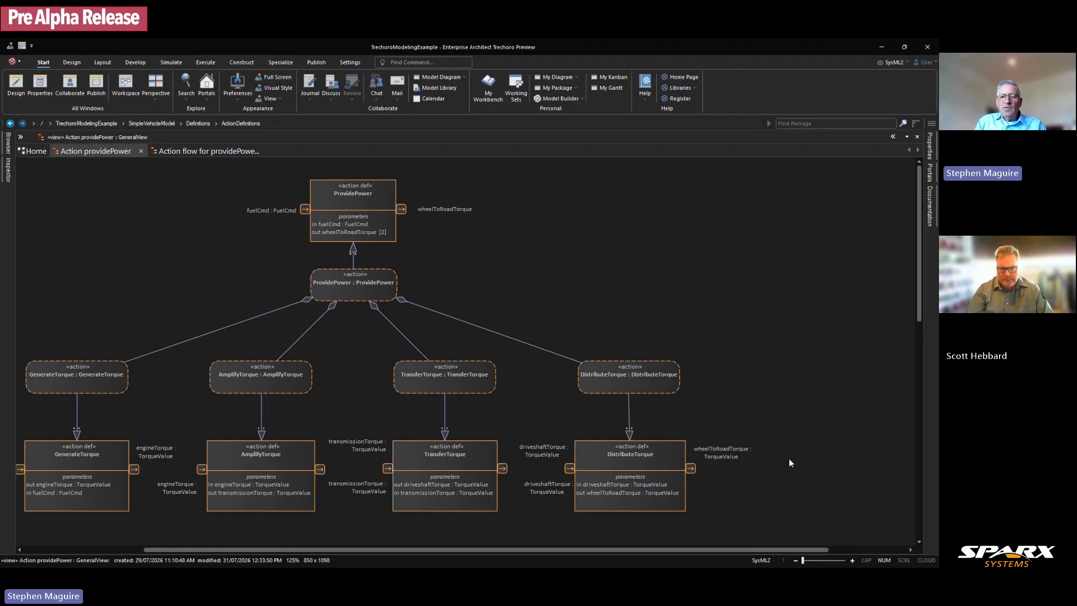
{"action": "left_click_drag", "start_coordinate": [788, 458], "coordinate": [96, 492]}
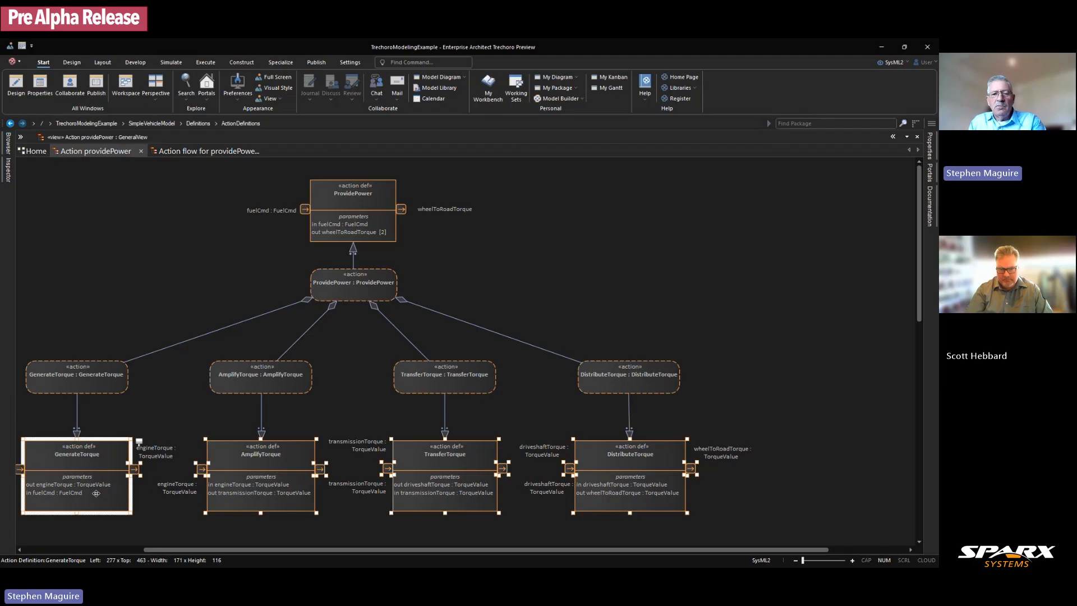
{"action": "key", "text": "Delete"}
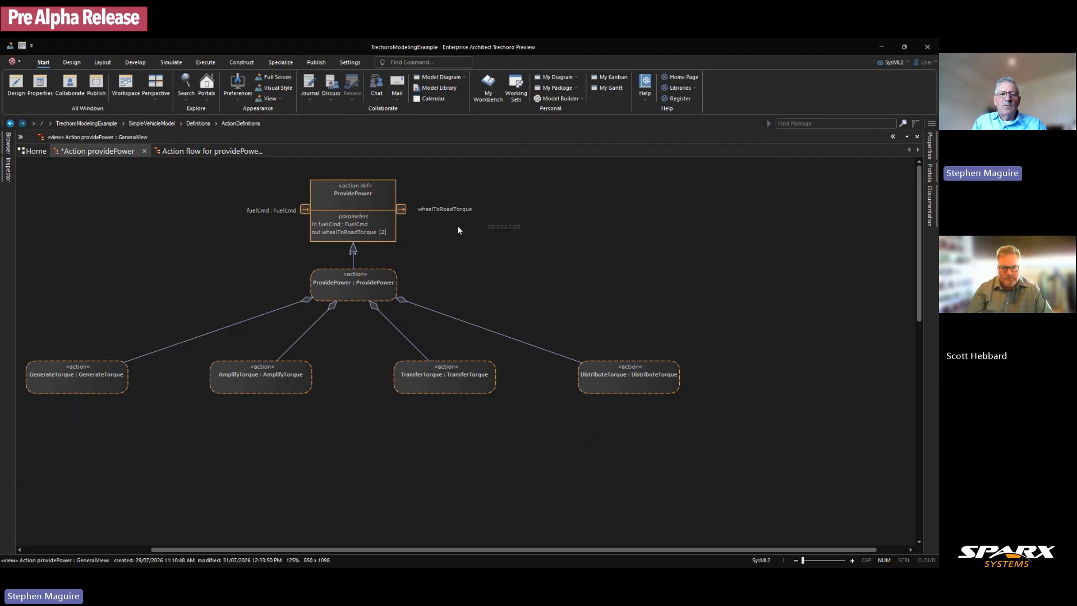
{"action": "left_click", "coordinate": [373, 224]}
{"action": "key", "text": "Delete"}
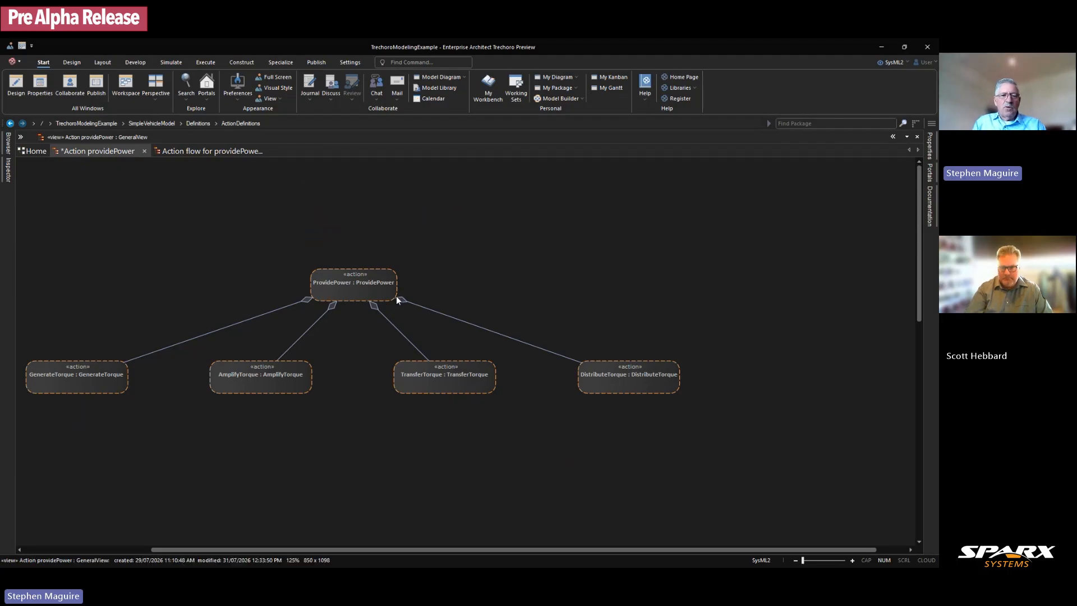
{"action": "key", "text": "ctrl+z"}
{"action": "key", "text": "ctrl+z"}
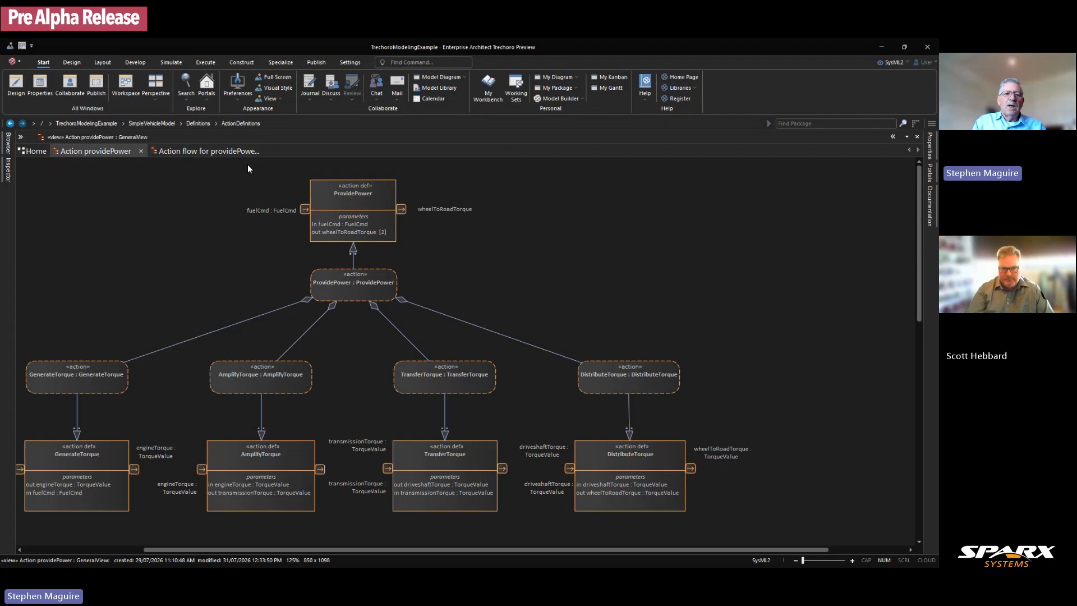
Step: Return to the action flow for providePower diagram and select the flow between GenerateTorque and AmplifyTorque
{"action": "left_click", "coordinate": [237, 152]}
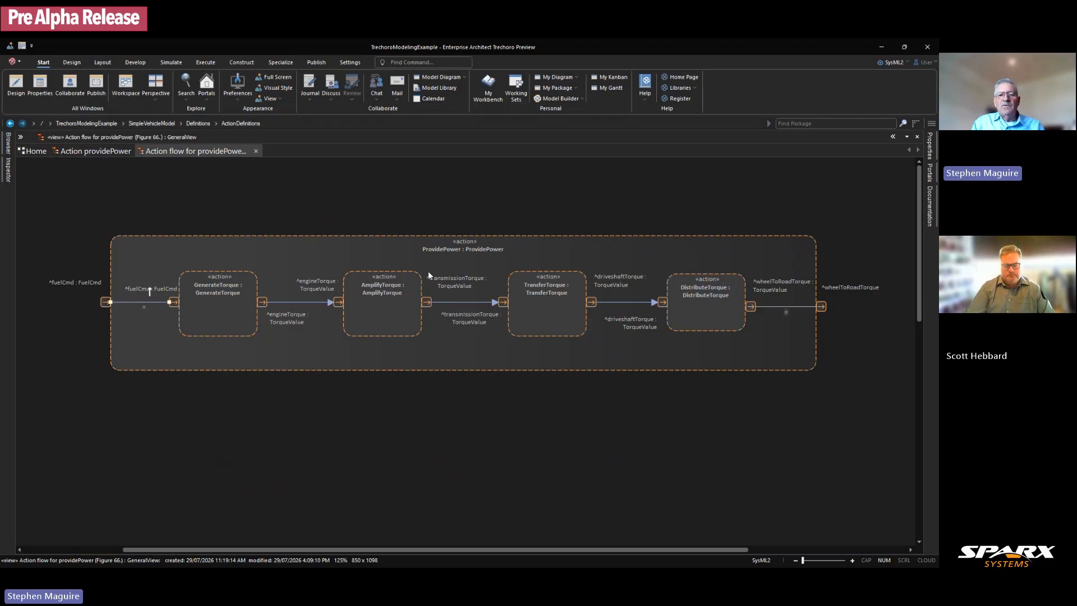
{"action": "left_click", "coordinate": [317, 302]}
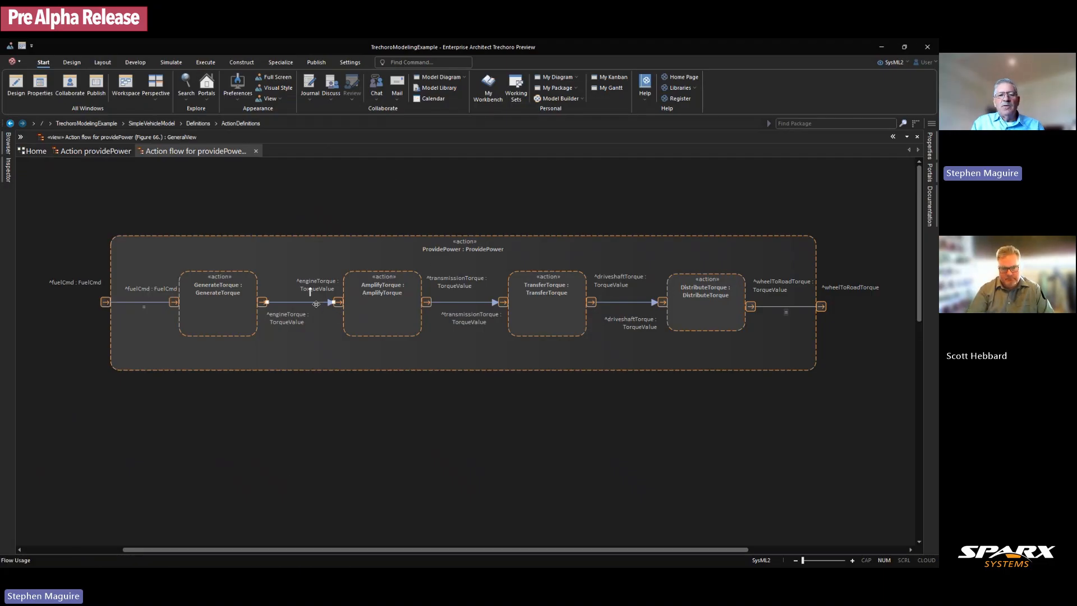